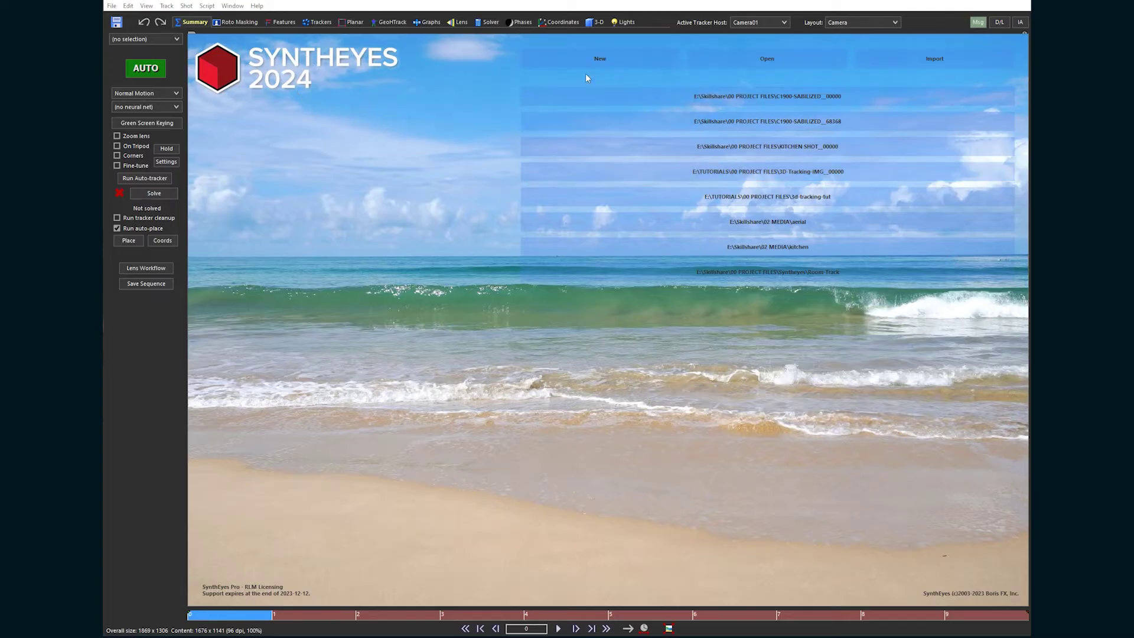
Step: Import the first PNG from 04 RENDERS > Kitchen Shot C1900 png v2 as a 23.976 fps shot
click(941, 60)
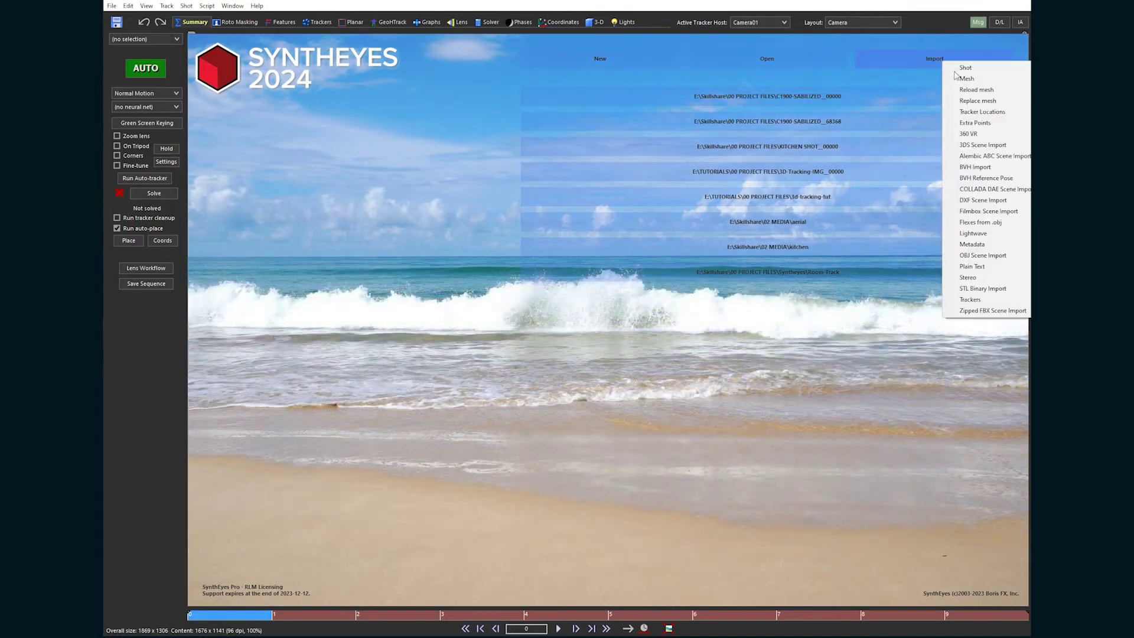
click(962, 67)
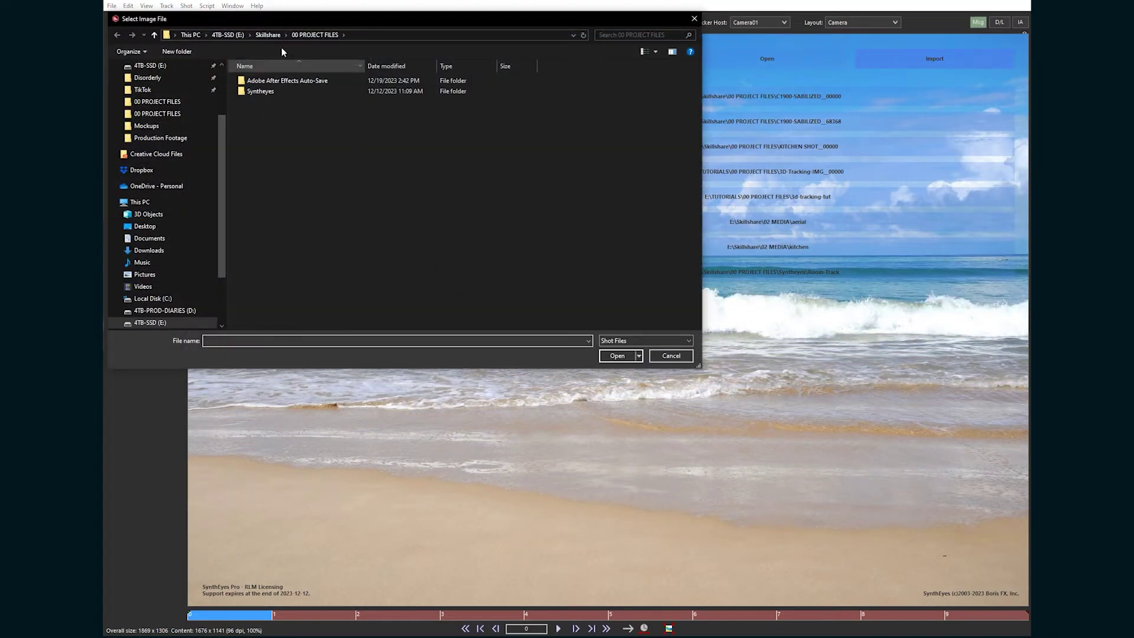
click(268, 35)
double_click(282, 122)
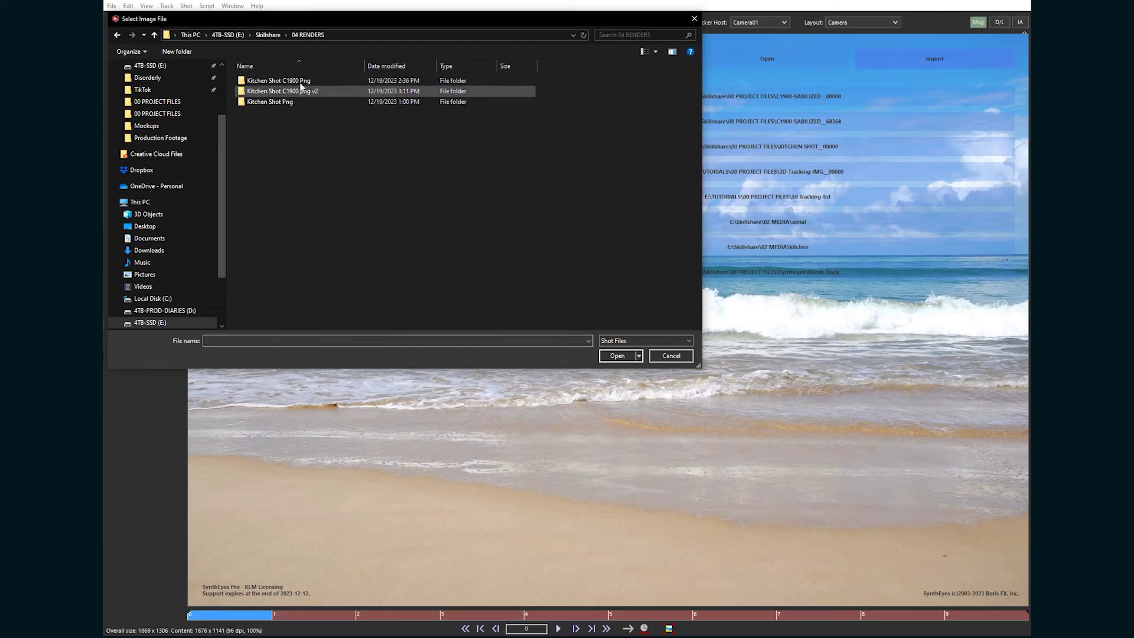
double_click(299, 91)
click(273, 95)
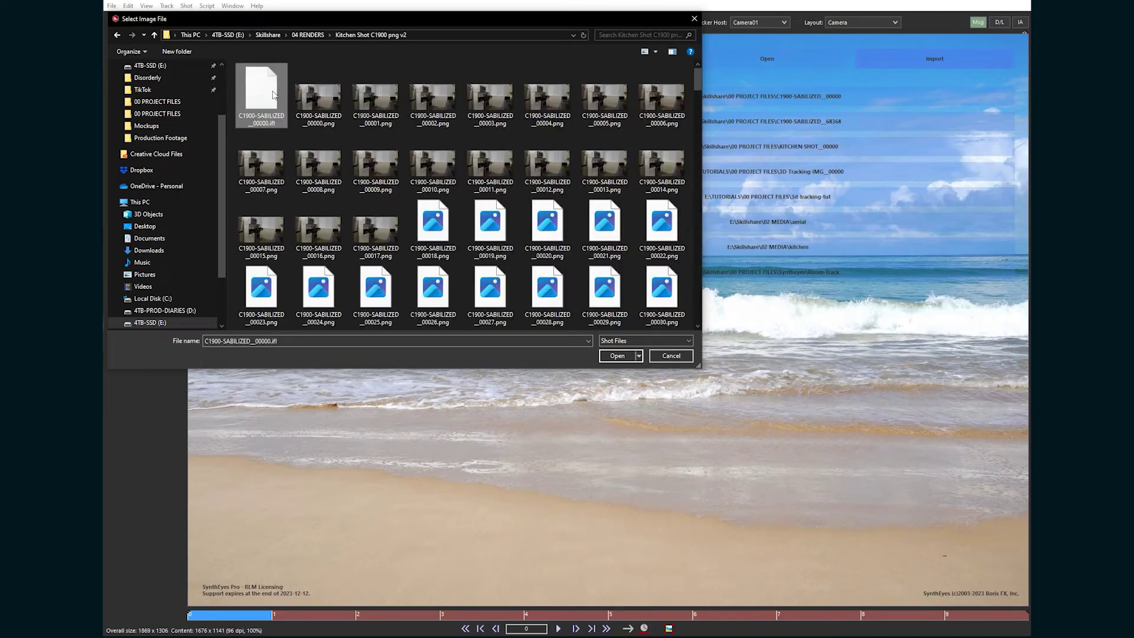
click(318, 98)
click(615, 357)
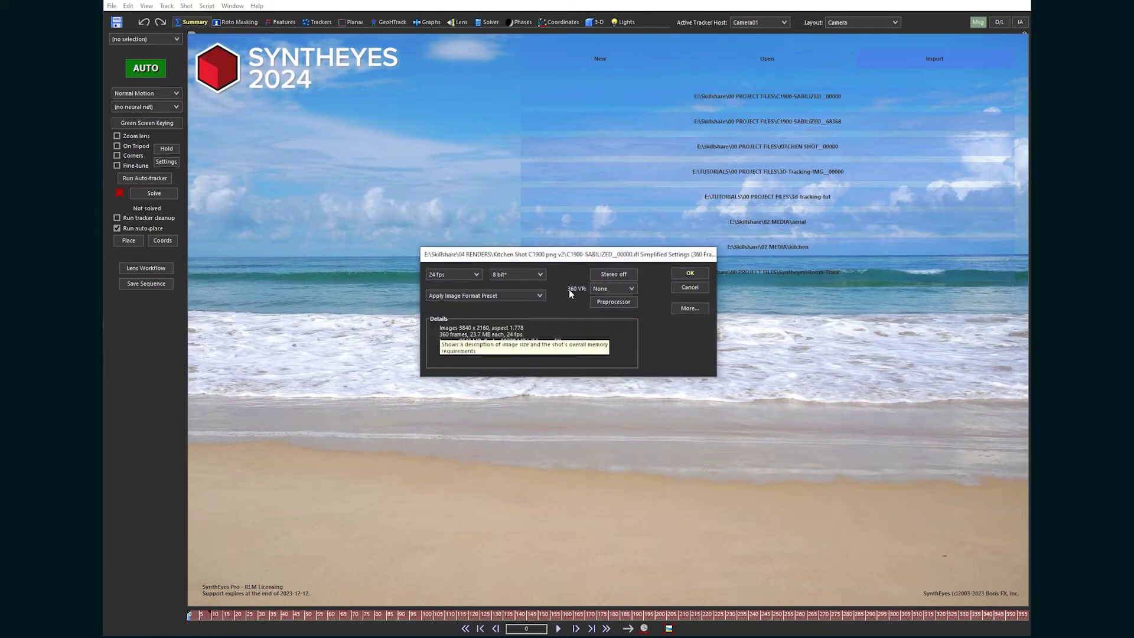
click(463, 275)
click(456, 285)
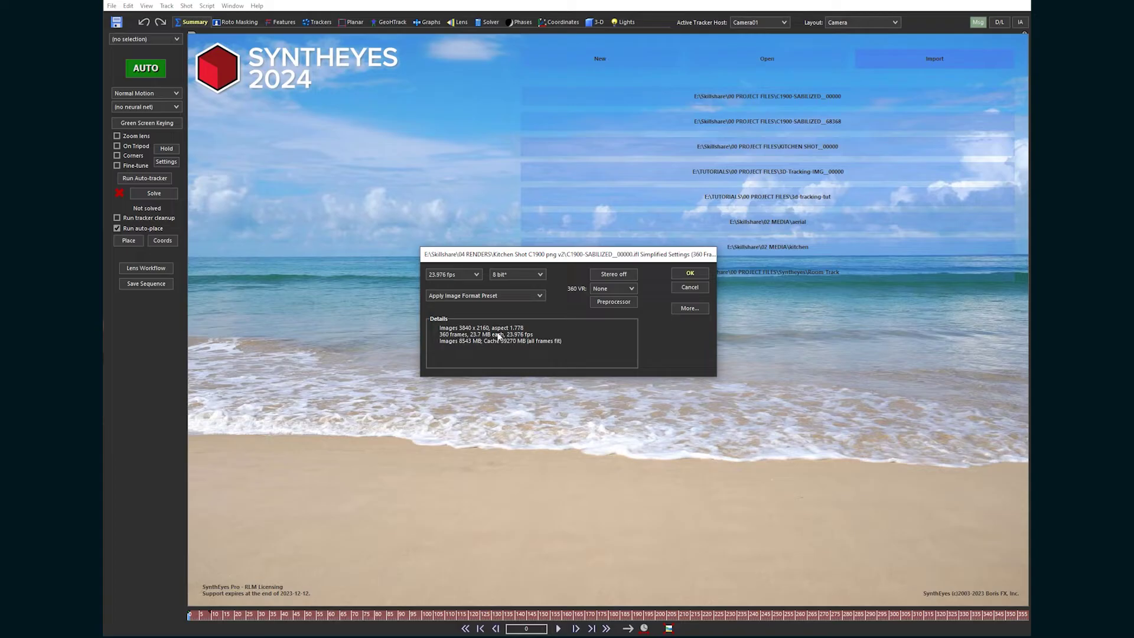
click(690, 275)
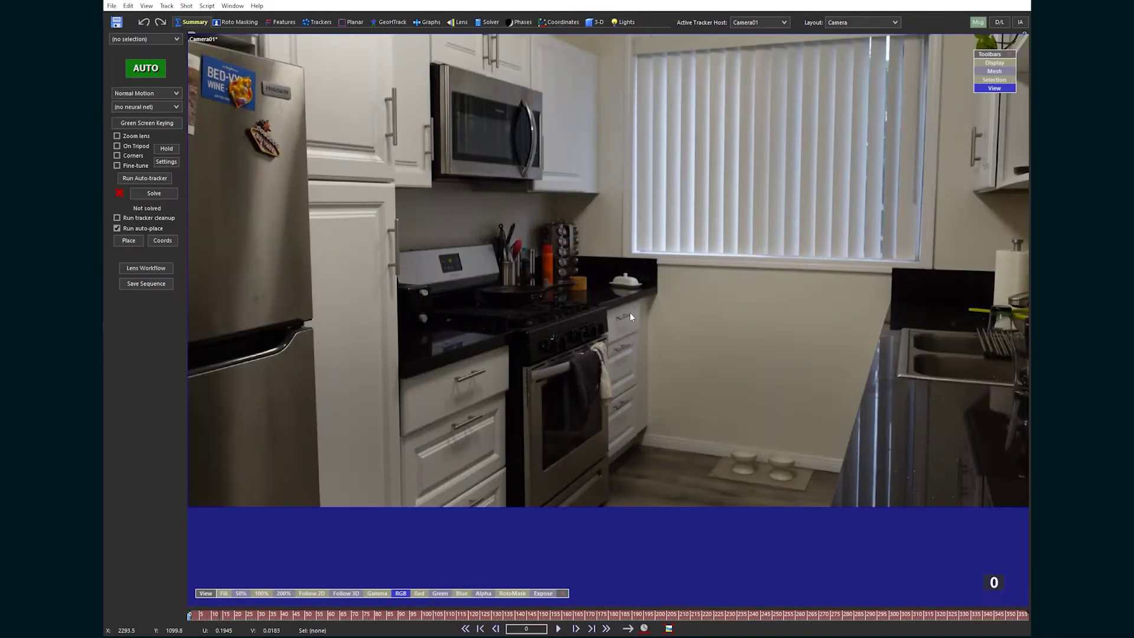
scroll(503, 333, down, 5)
scroll(504, 333, up, 3)
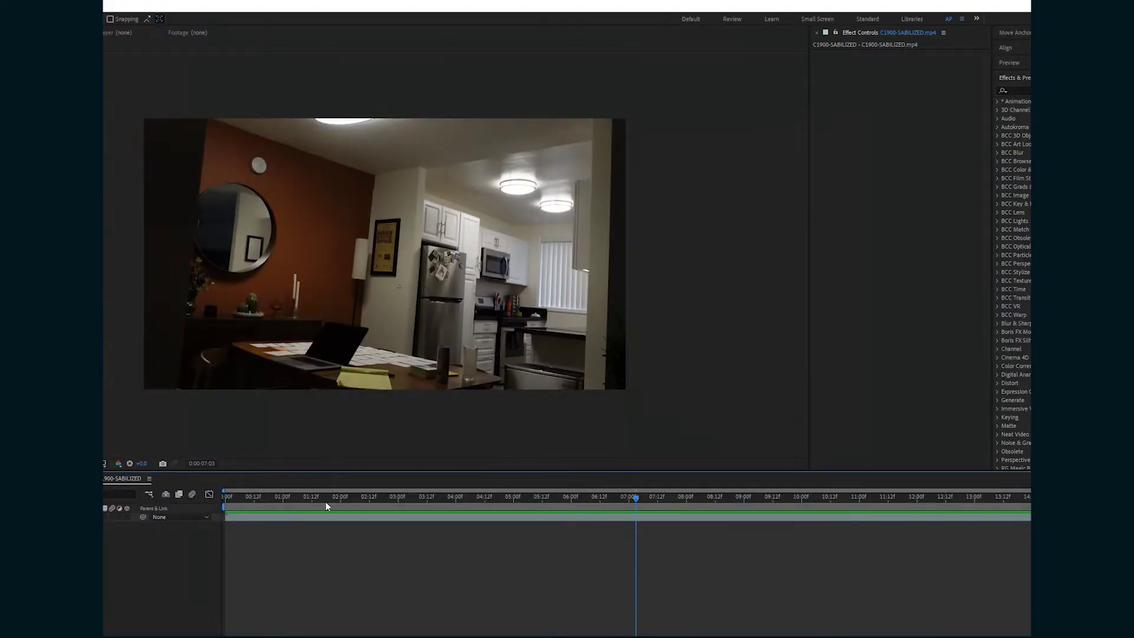
drag(325, 501, 665, 511)
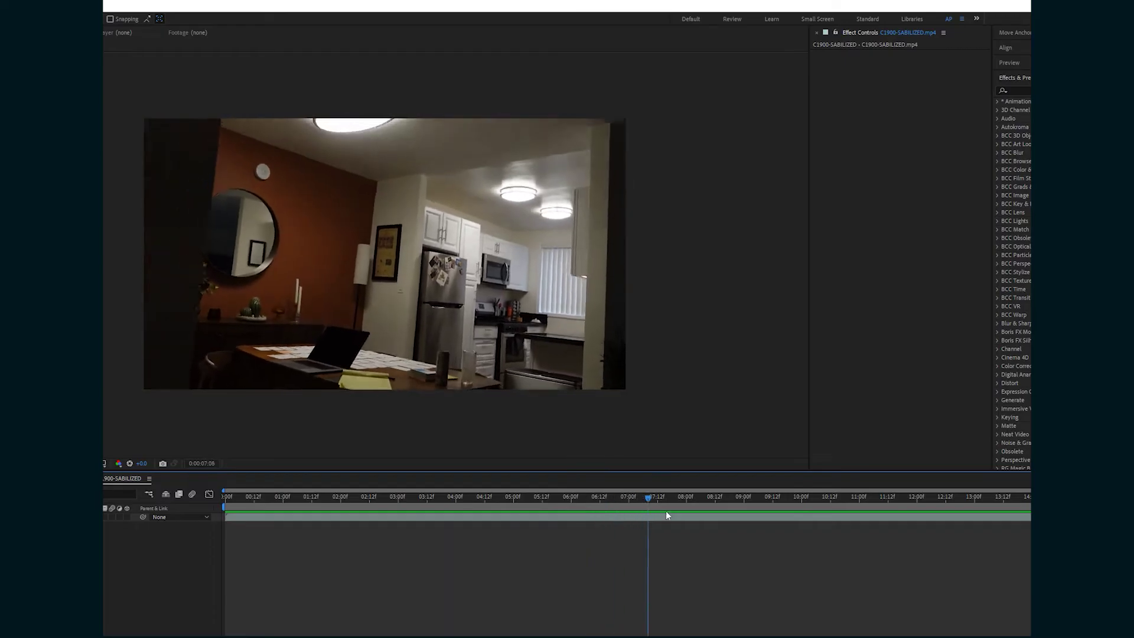
click(353, 394)
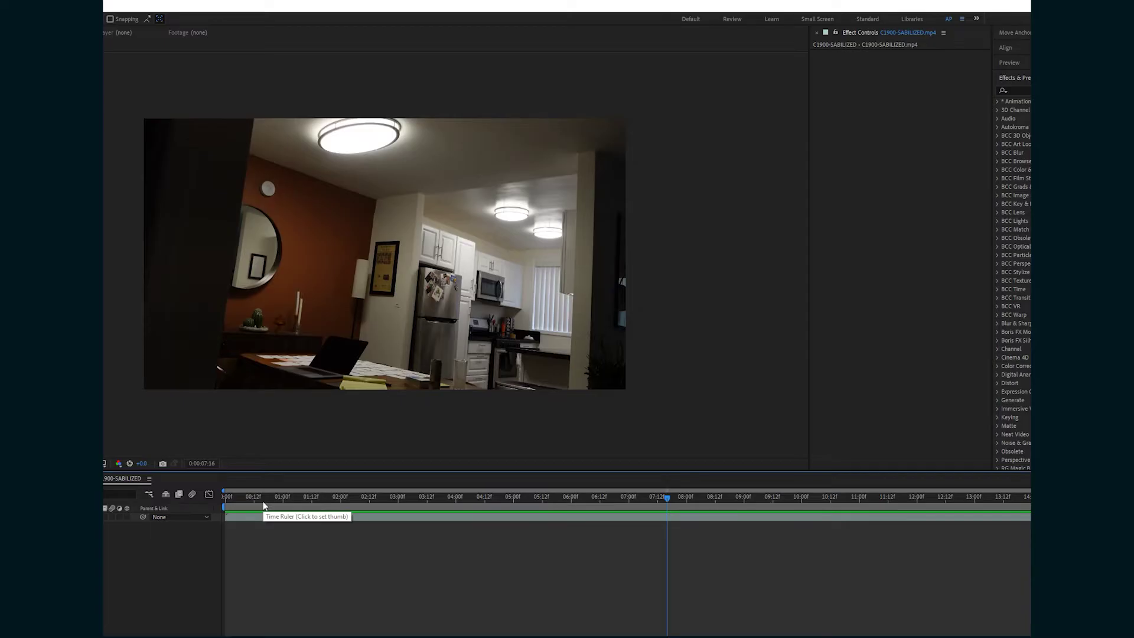
drag(264, 502, 355, 471)
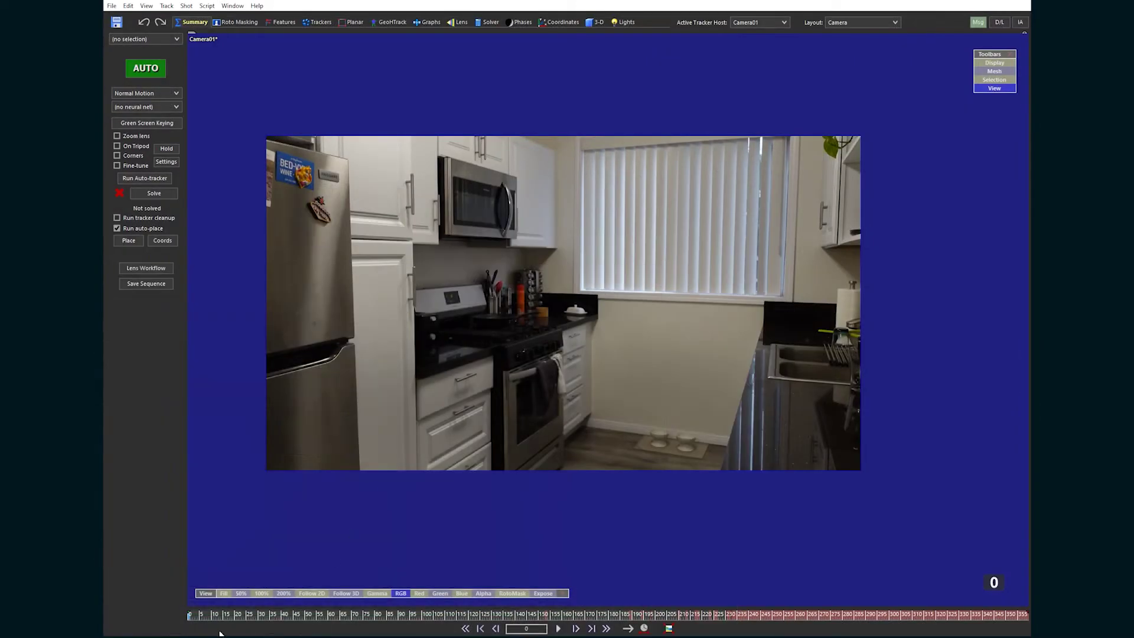
Step: Run AUTO track-and-solve, then scrub to review the 27 trackers at 1.0616 hpix error
mouse_move(205, 616)
mouse_down()
mouse_move(293, 614)
mouse_move(190, 615)
mouse_up()
click(144, 68)
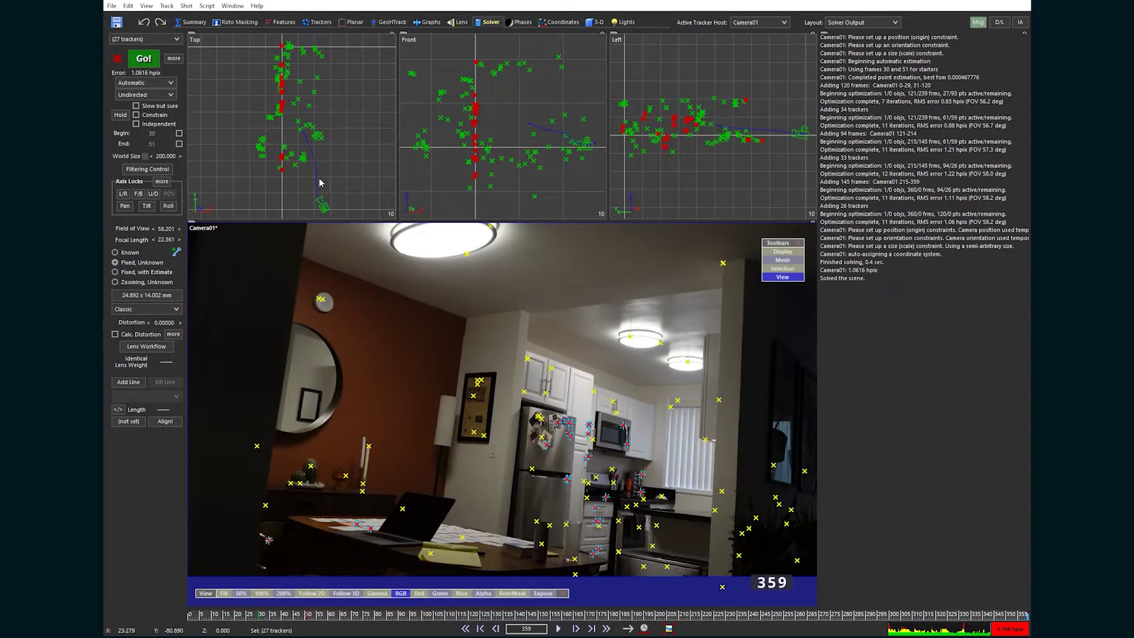
mouse_move(199, 615)
mouse_down()
mouse_move(803, 614)
mouse_move(417, 614)
mouse_move(873, 631)
mouse_move(230, 612)
mouse_move(305, 601)
mouse_move(189, 615)
mouse_up()
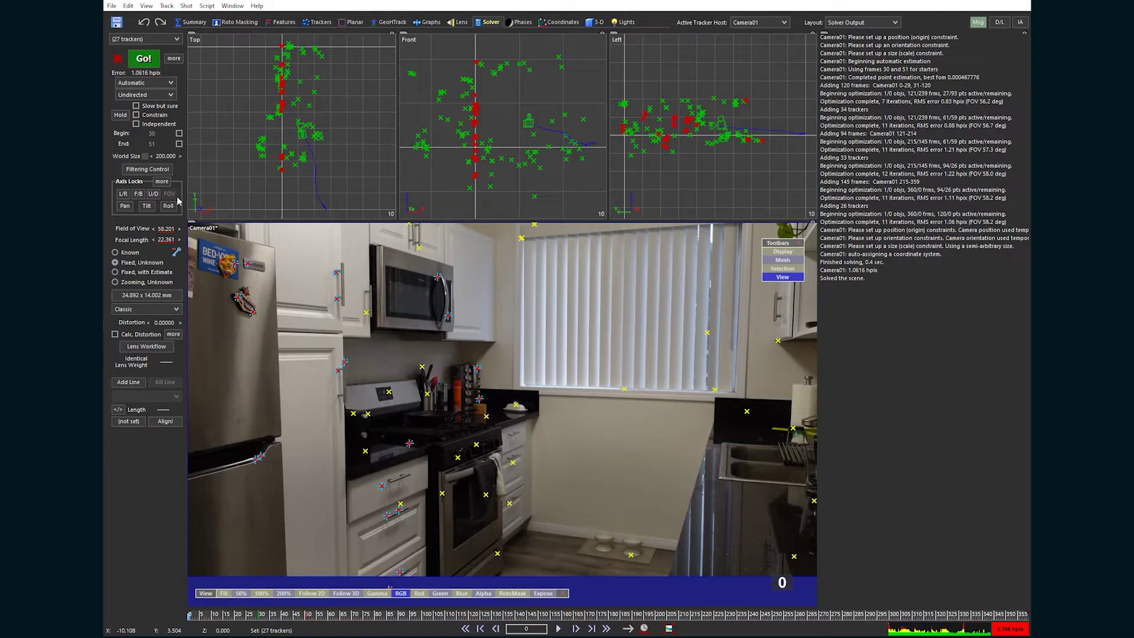
drag(201, 622, 303, 604)
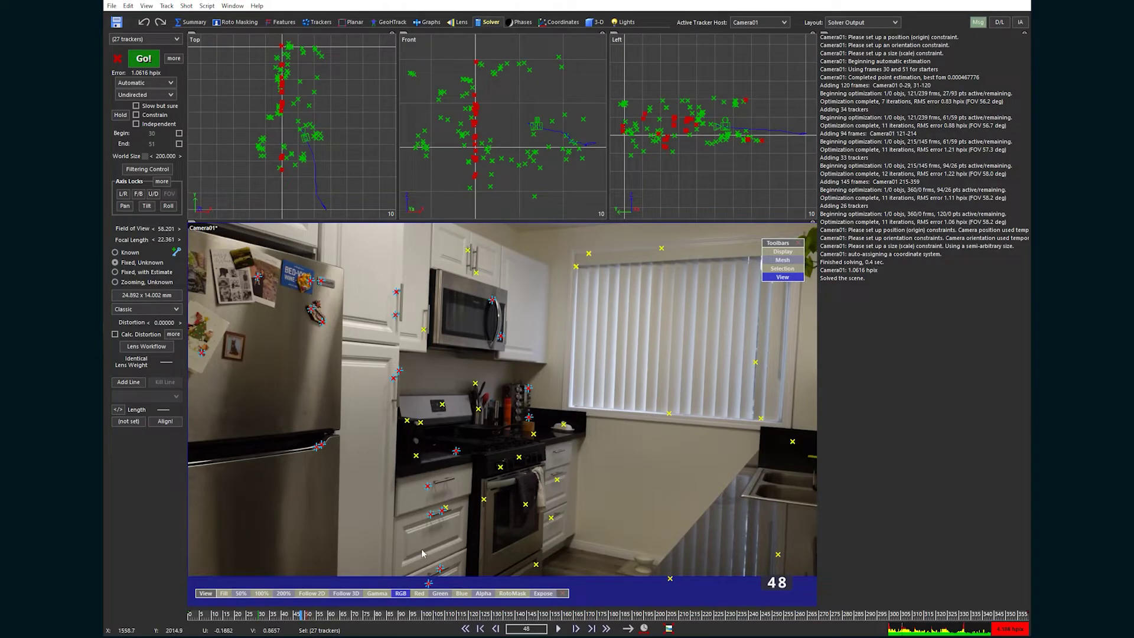
drag(302, 614, 411, 614)
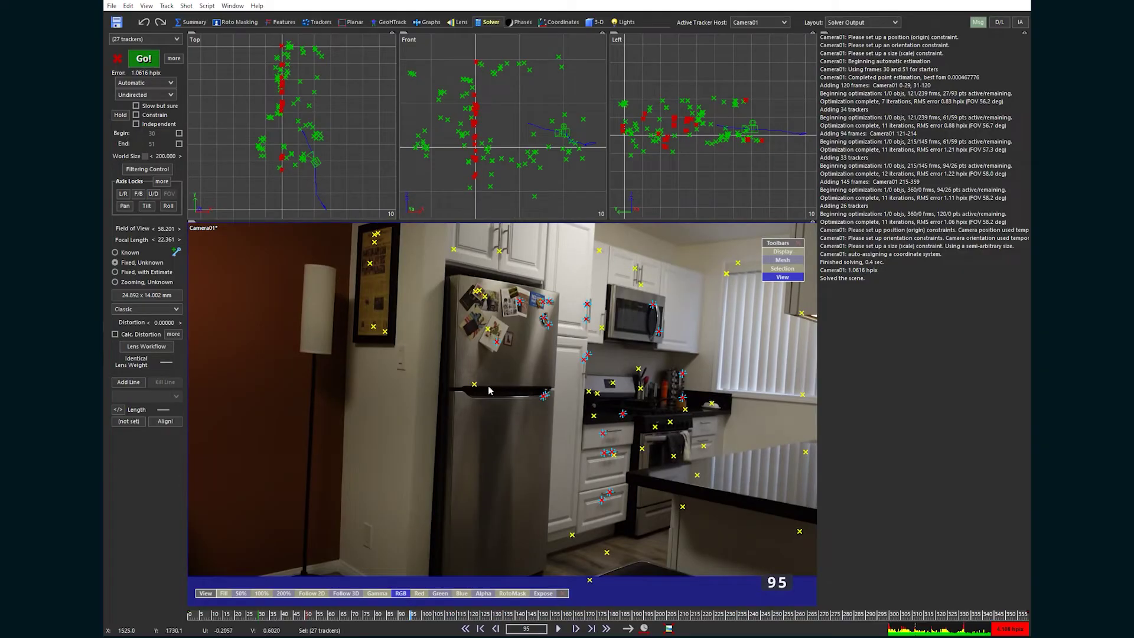
click(513, 349)
click(542, 320)
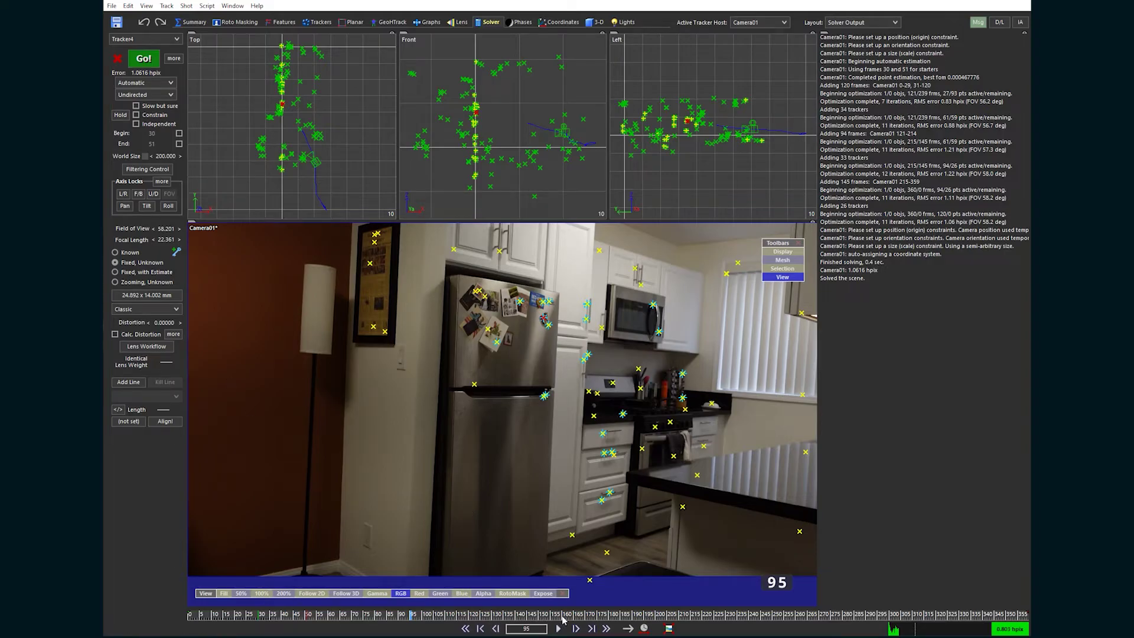
drag(562, 618, 501, 602)
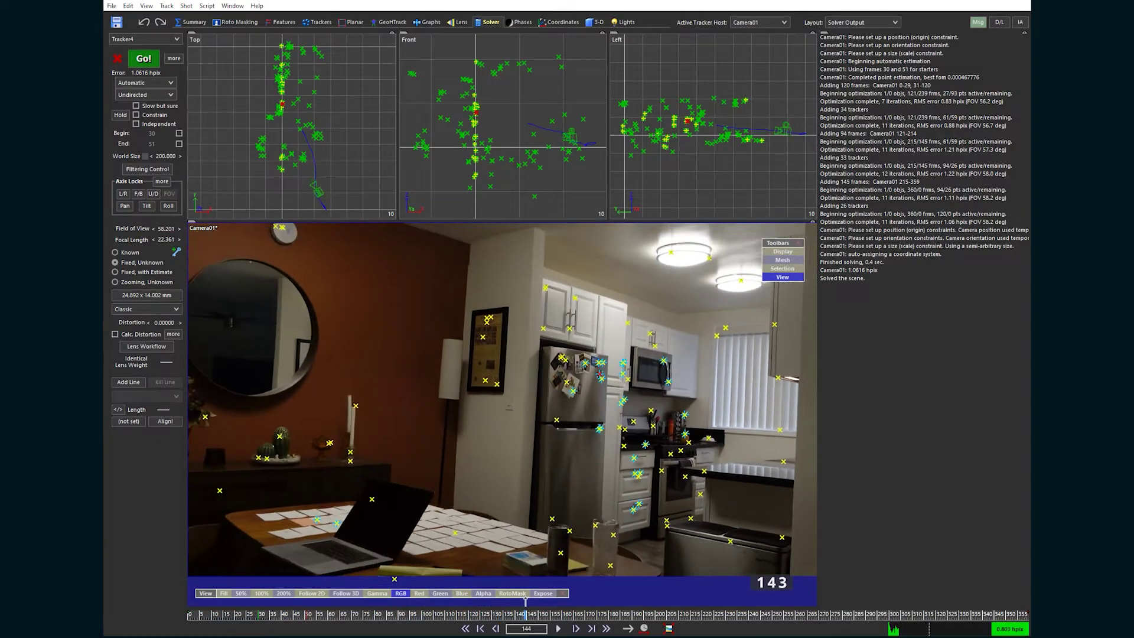
drag(525, 600, 488, 587)
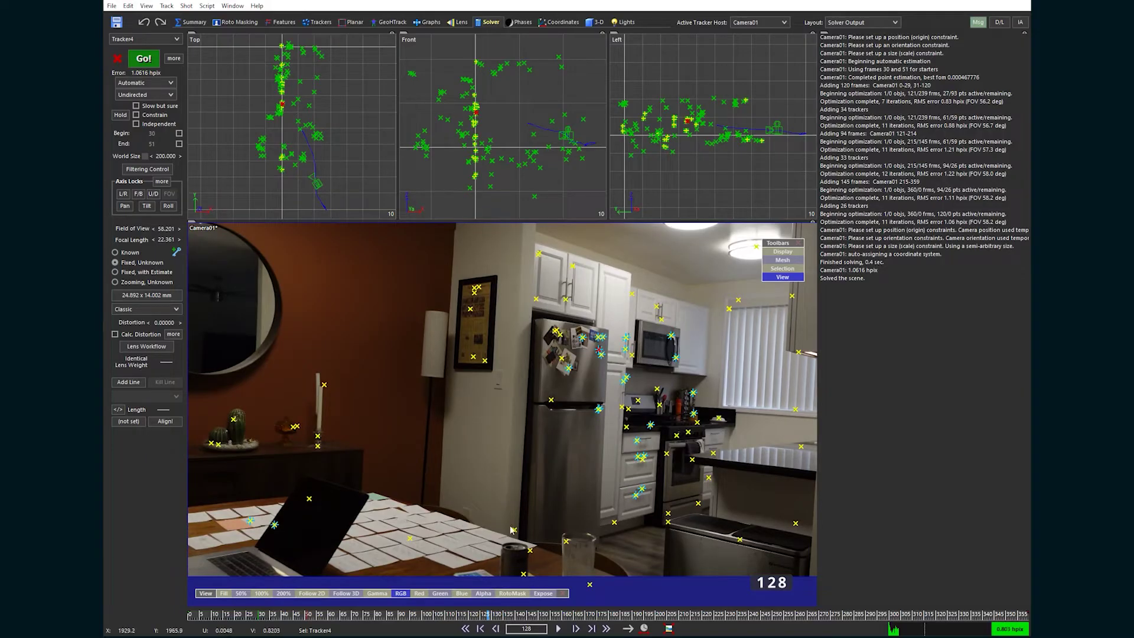
click(410, 538)
key(ctrl+a)
right_click(410, 538)
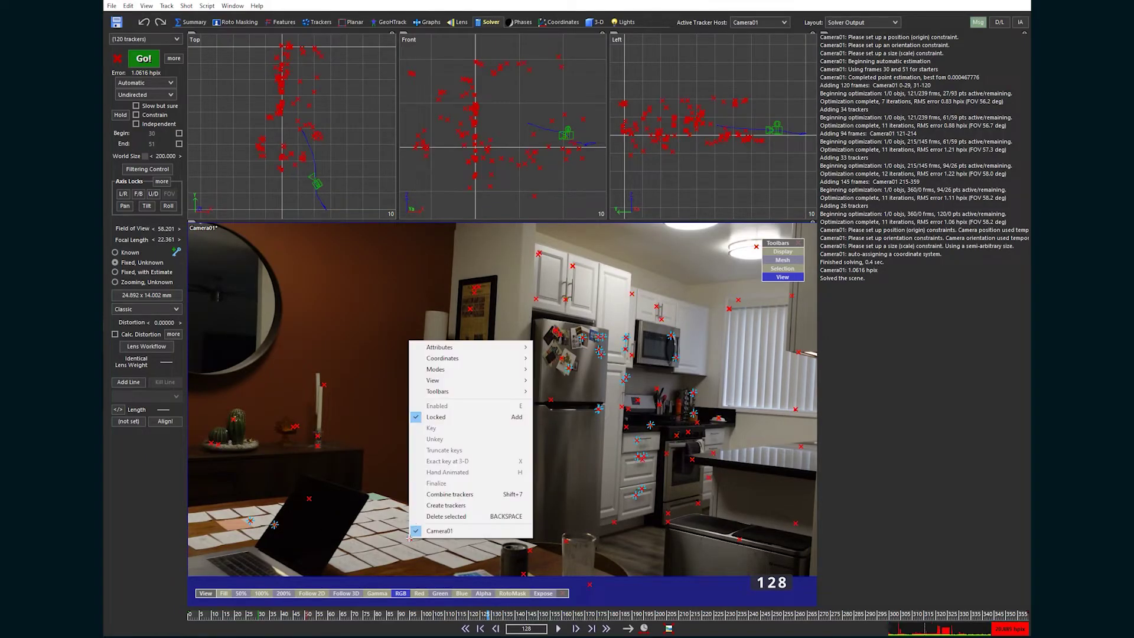
mouse_move(453, 358)
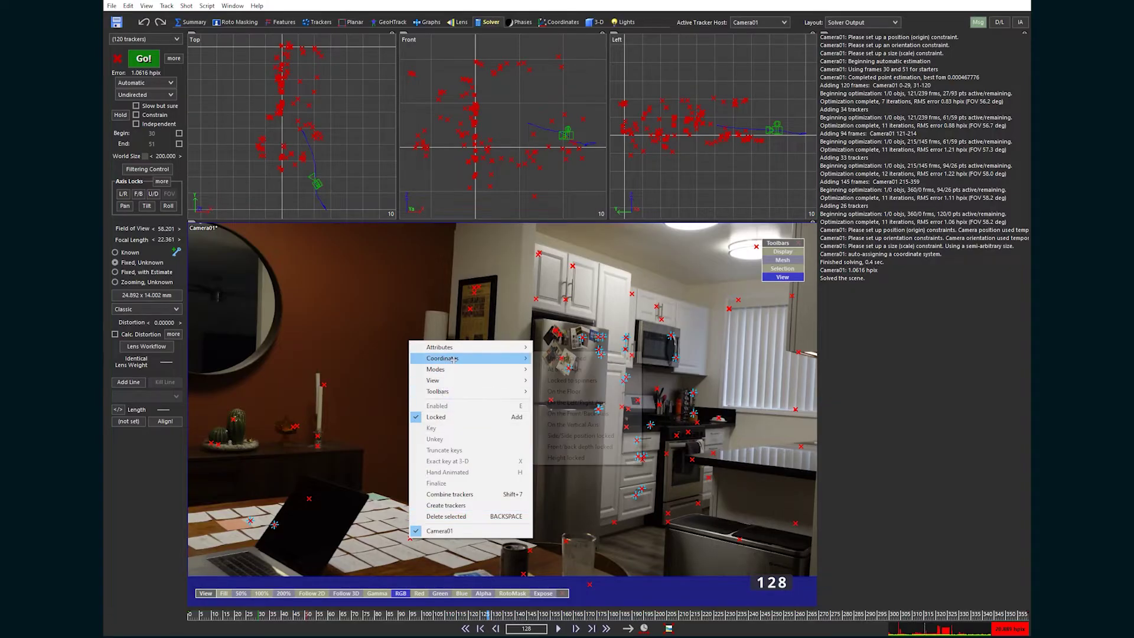
click(564, 391)
right_click(407, 536)
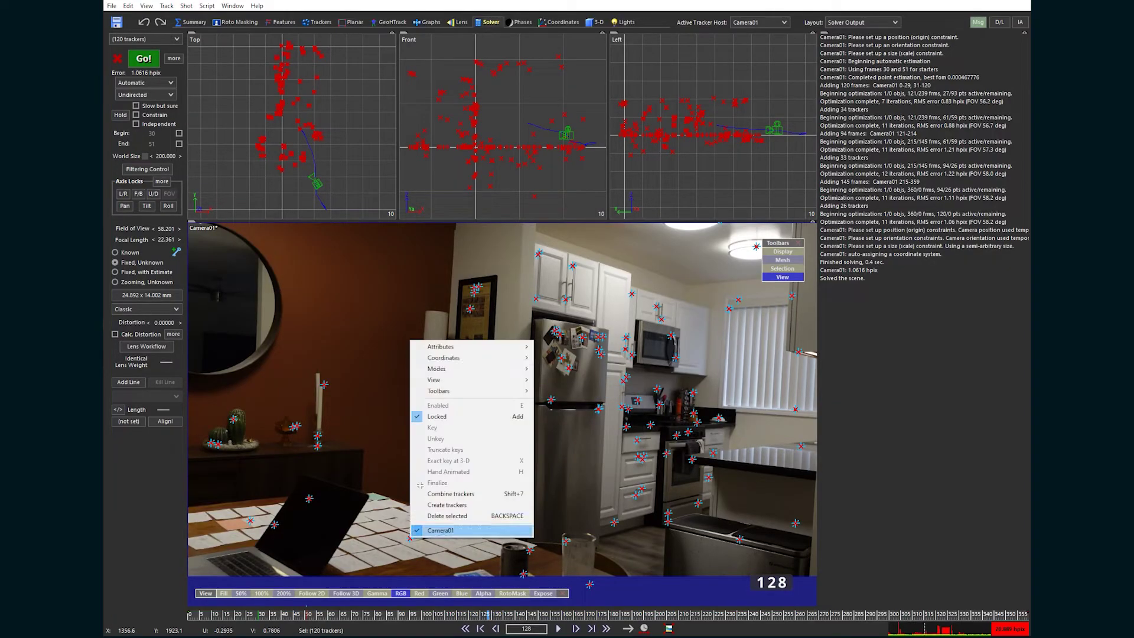
mouse_move(490, 359)
click(564, 391)
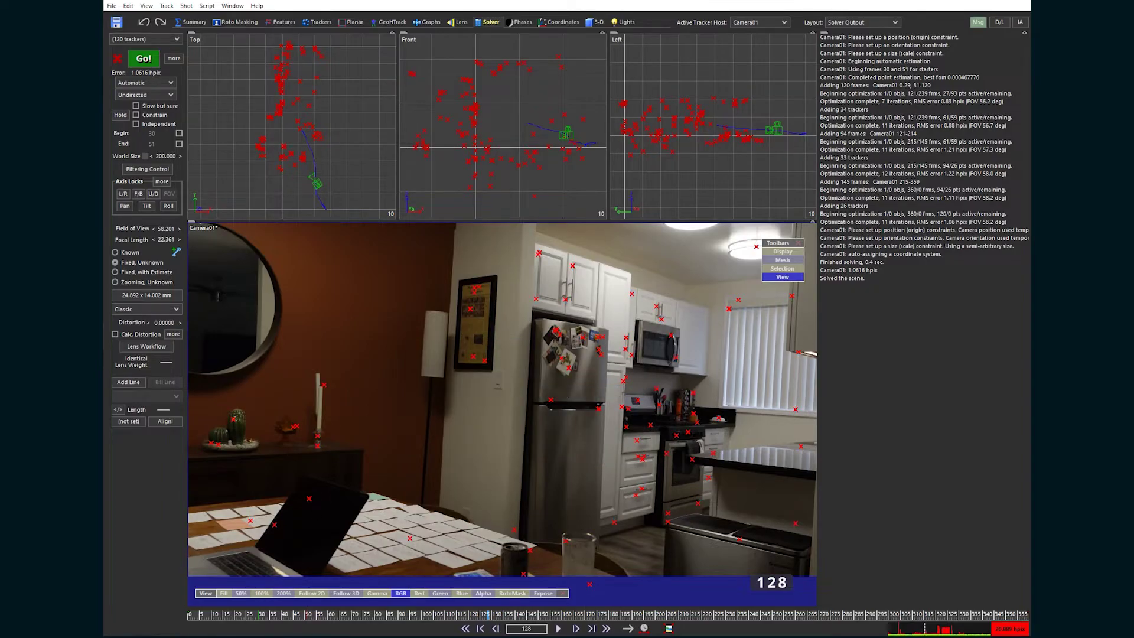
drag(234, 617, 528, 625)
click(323, 521)
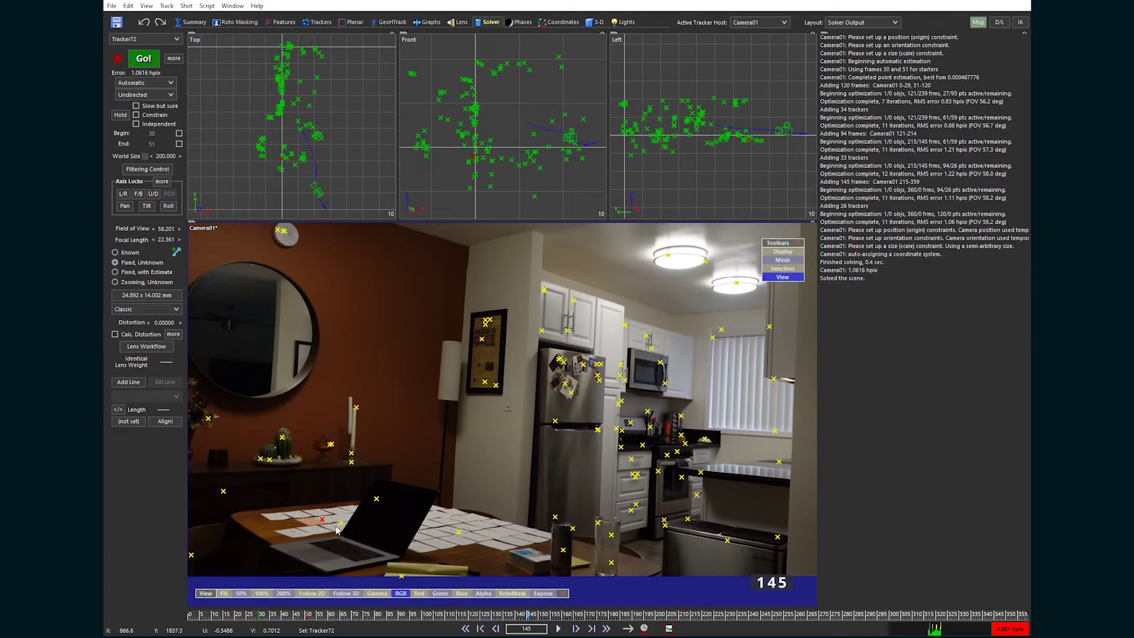
shift+click(341, 523)
shift+click(459, 531)
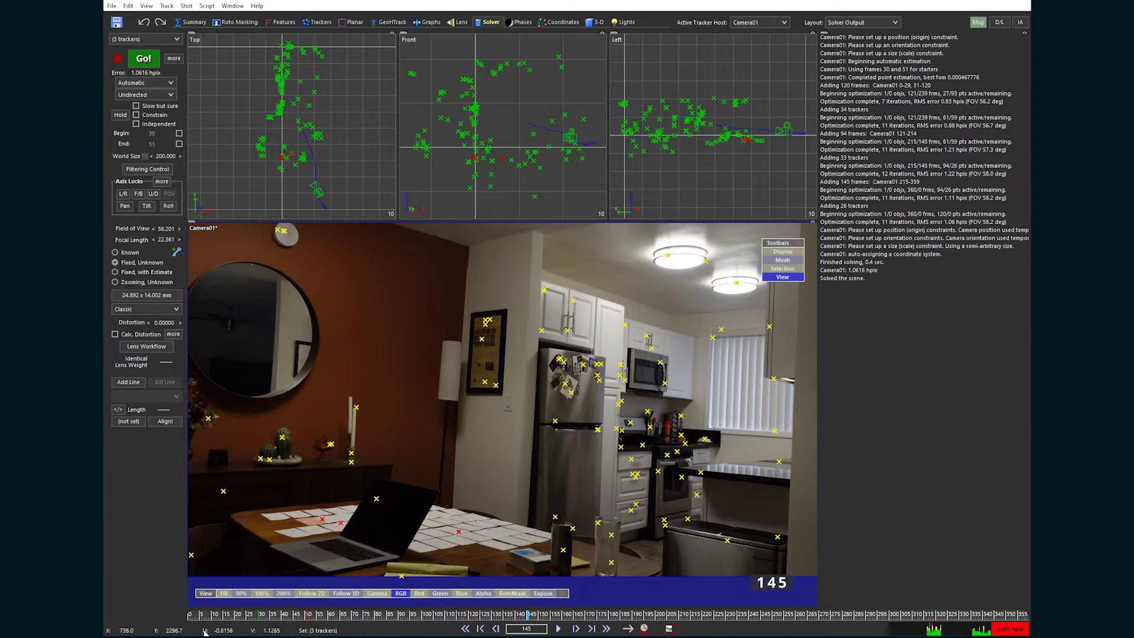
drag(208, 619, 513, 619)
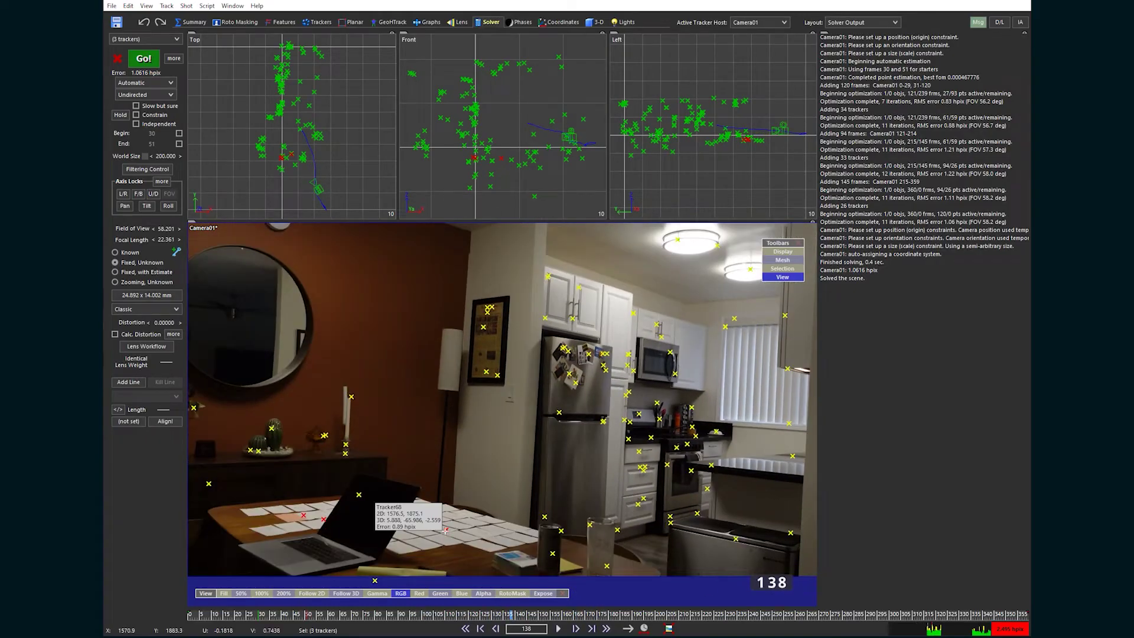
drag(515, 619, 552, 619)
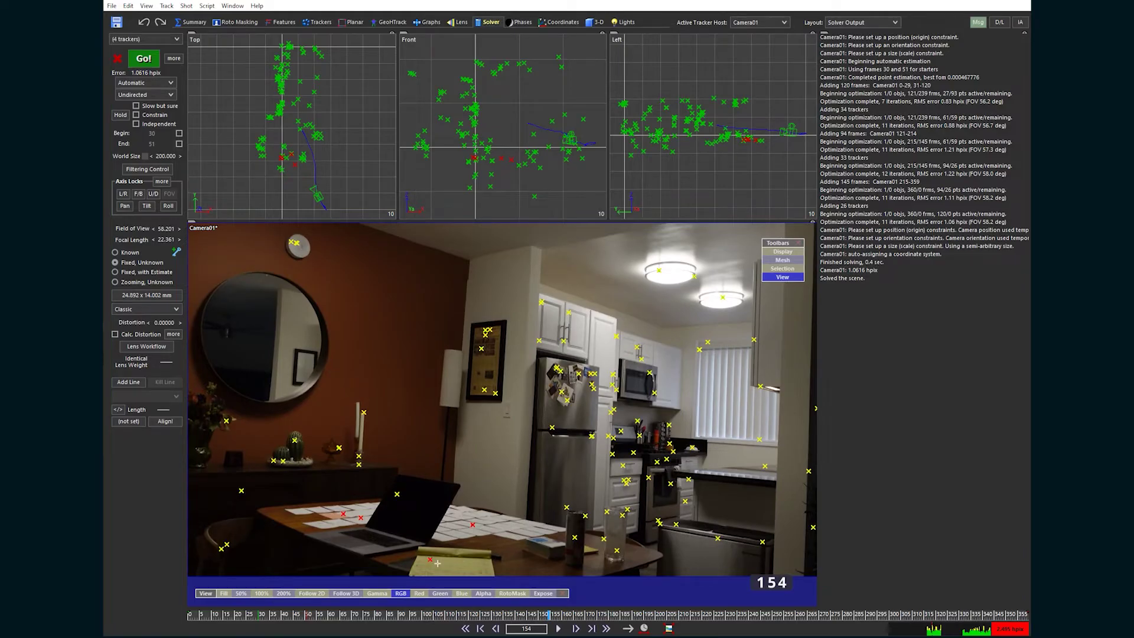
drag(446, 612, 507, 613)
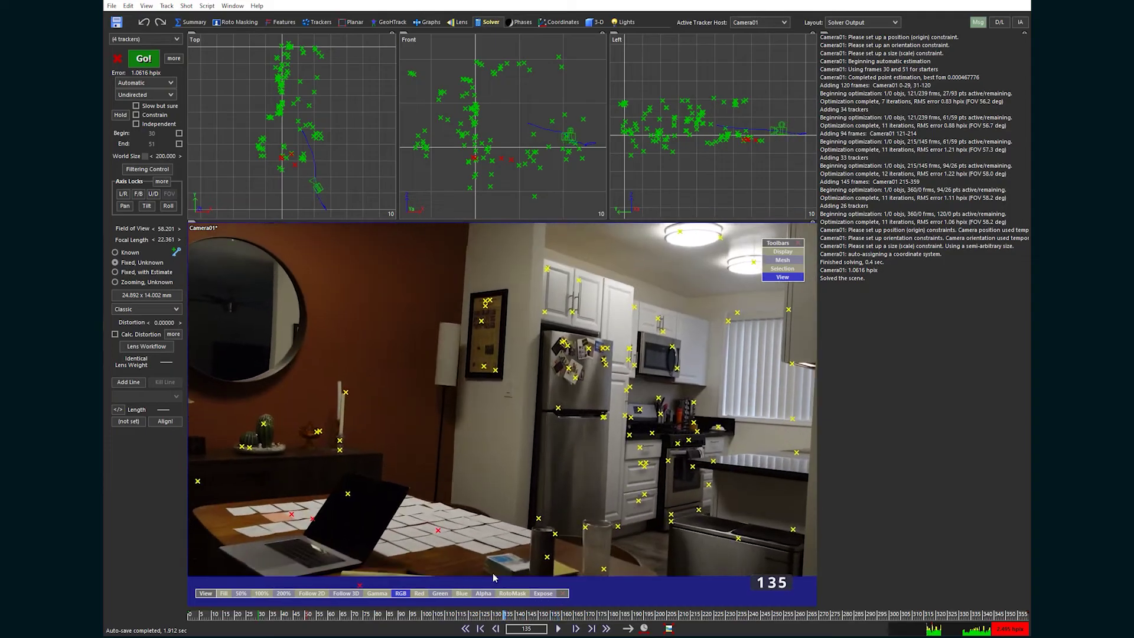
right_click(438, 531)
mouse_move(520, 351)
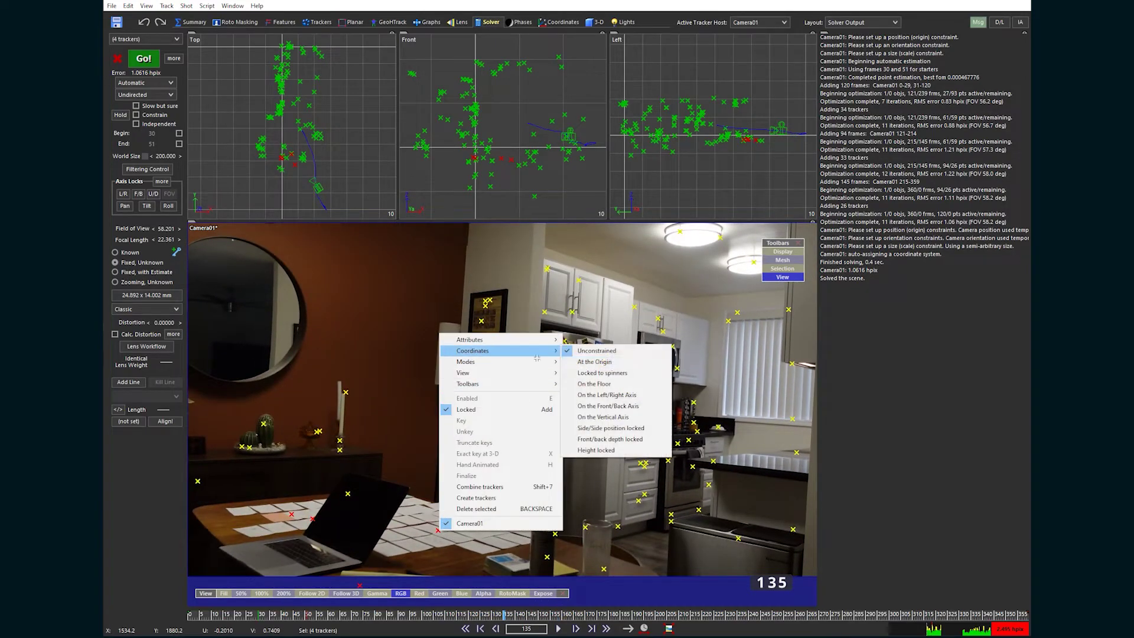
click(624, 384)
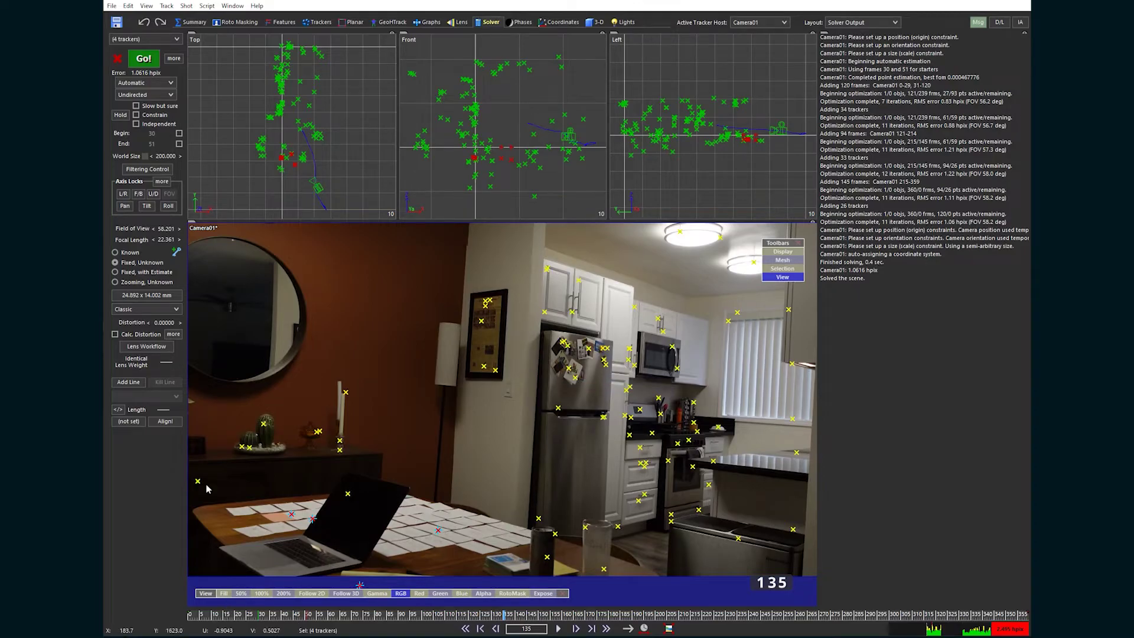
drag(222, 615, 126, 587)
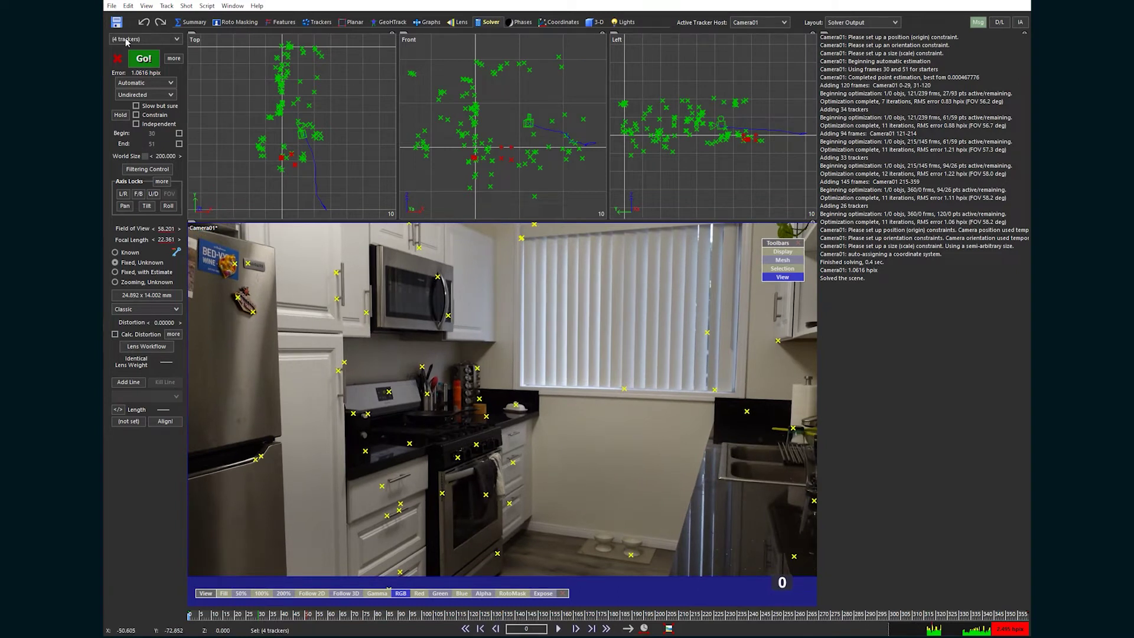
Step: Change the solver technique from Automatic to Refine and check trackers around frame 201
click(148, 84)
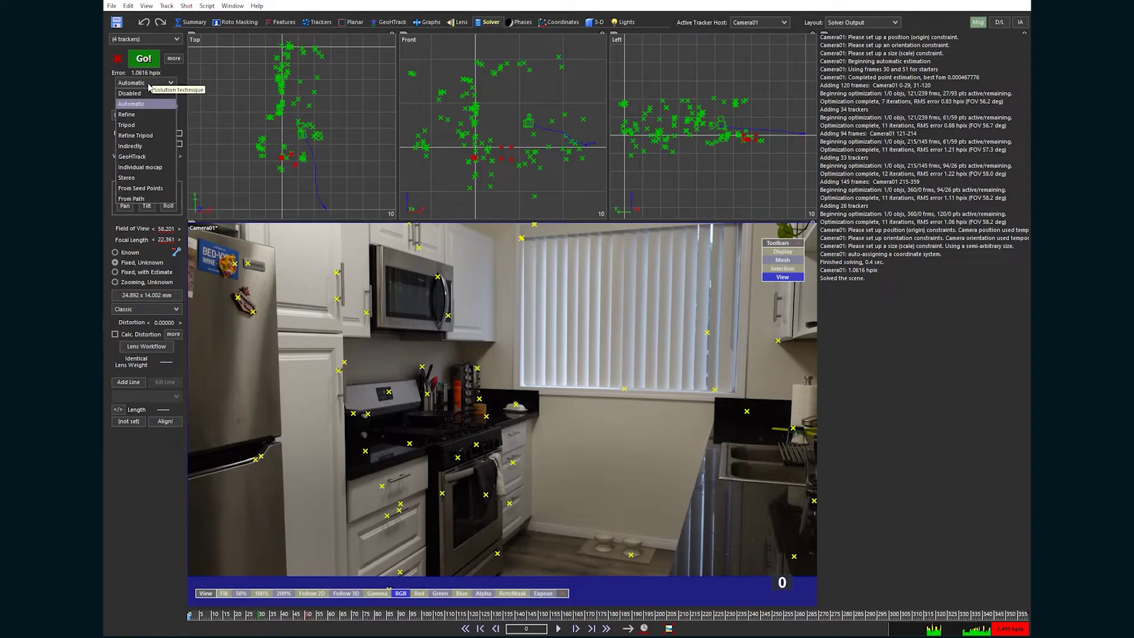
click(136, 114)
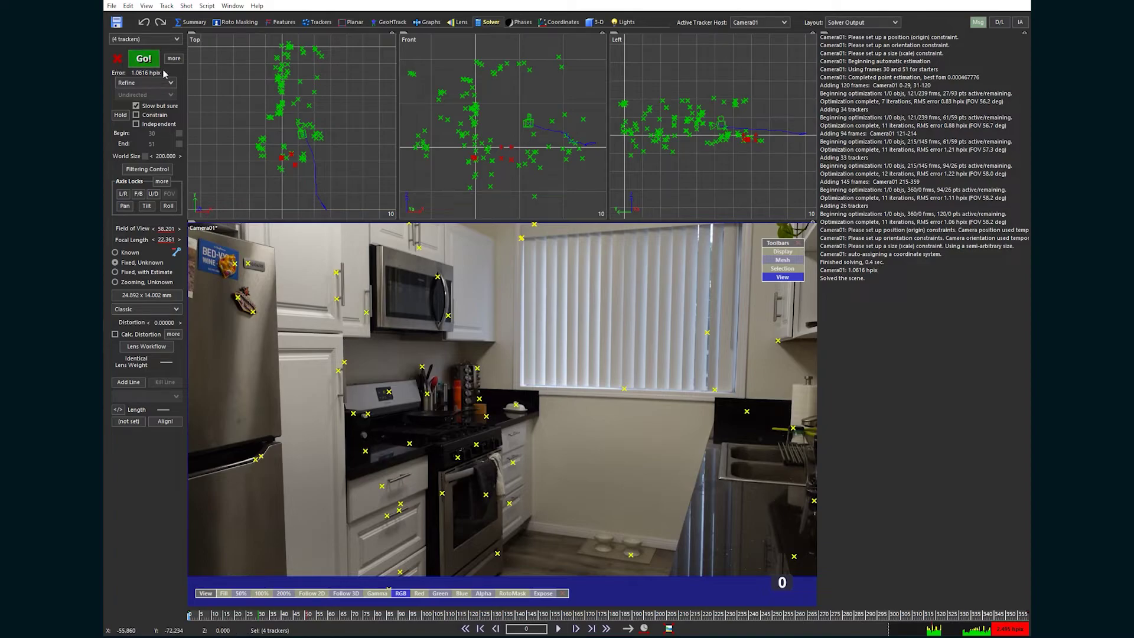
drag(649, 611, 658, 611)
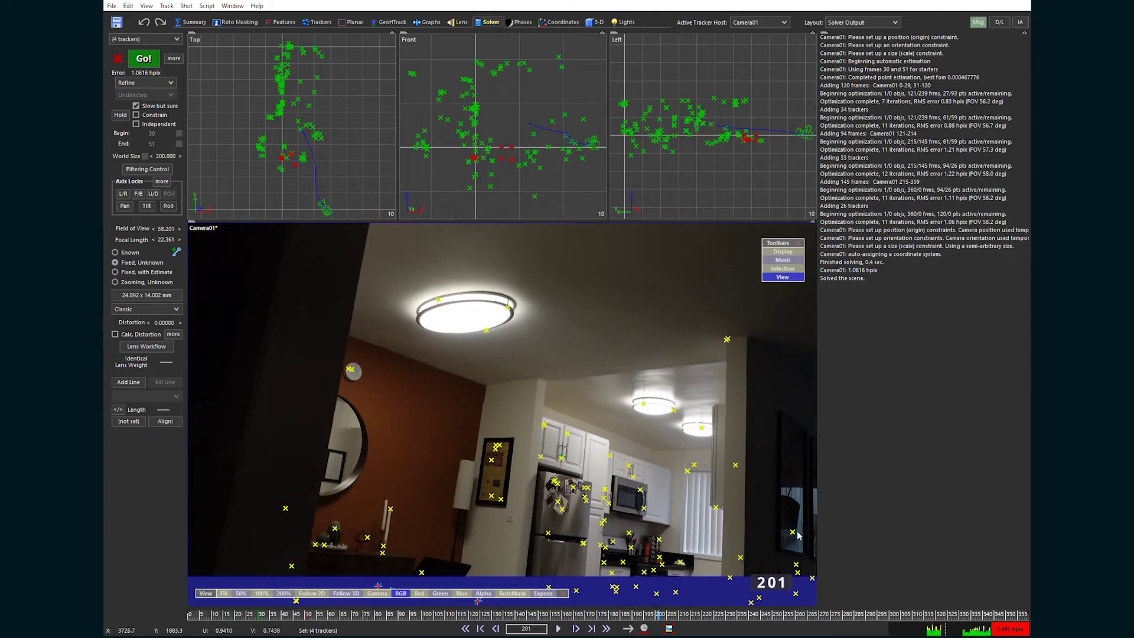
click(798, 549)
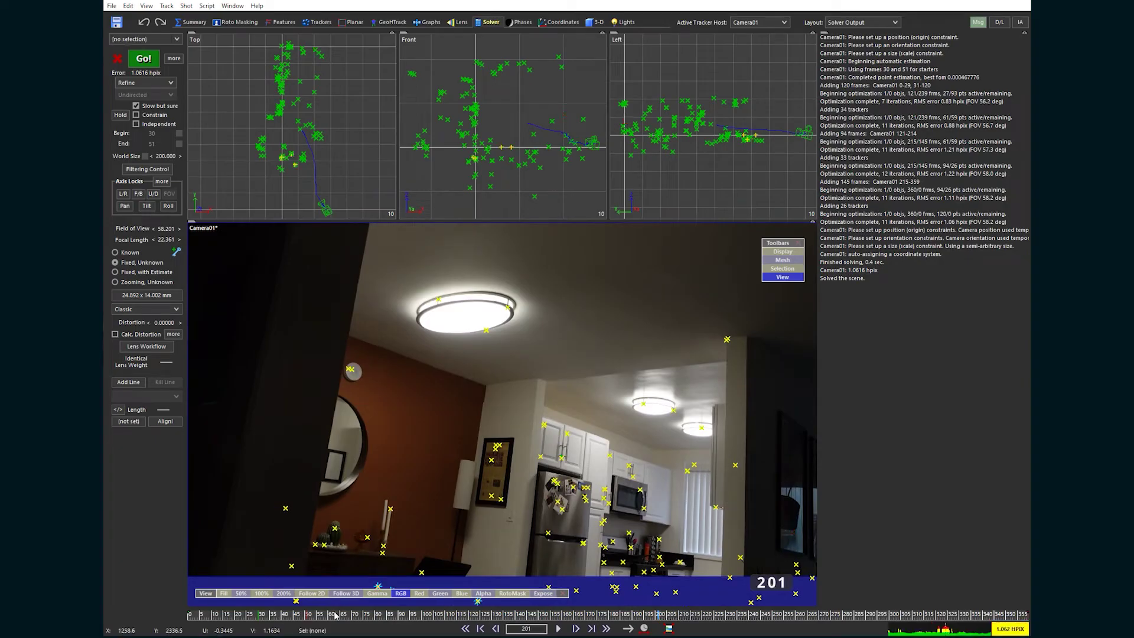
Step: Scrub and play the shot, inspecting Tracker3, to verify tracking through frame 155
drag(232, 611, 373, 627)
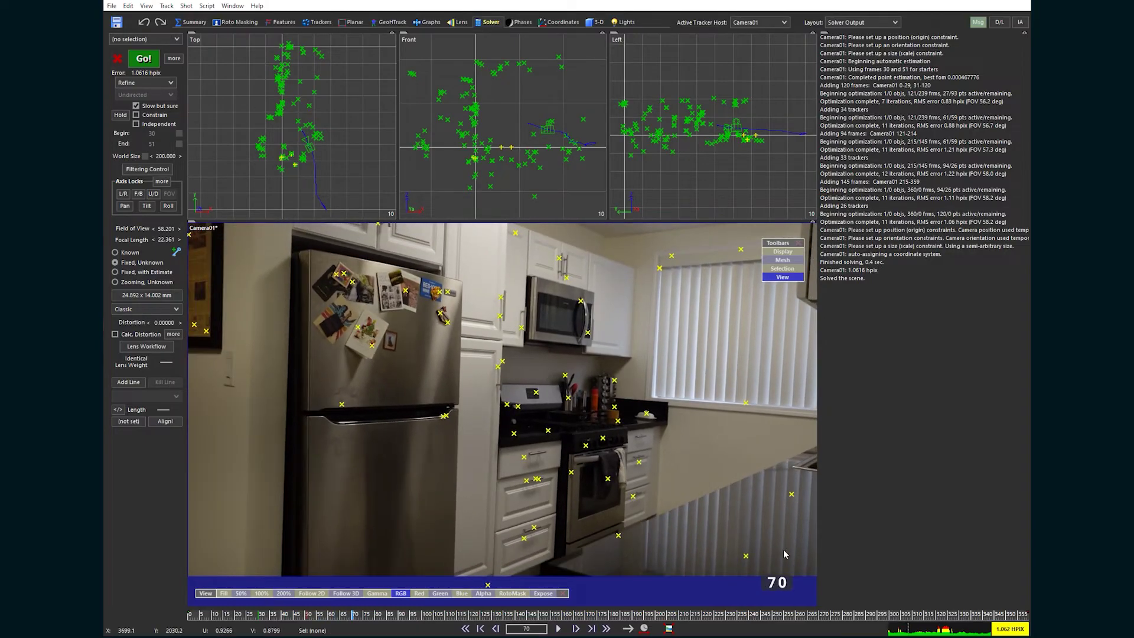
click(745, 556)
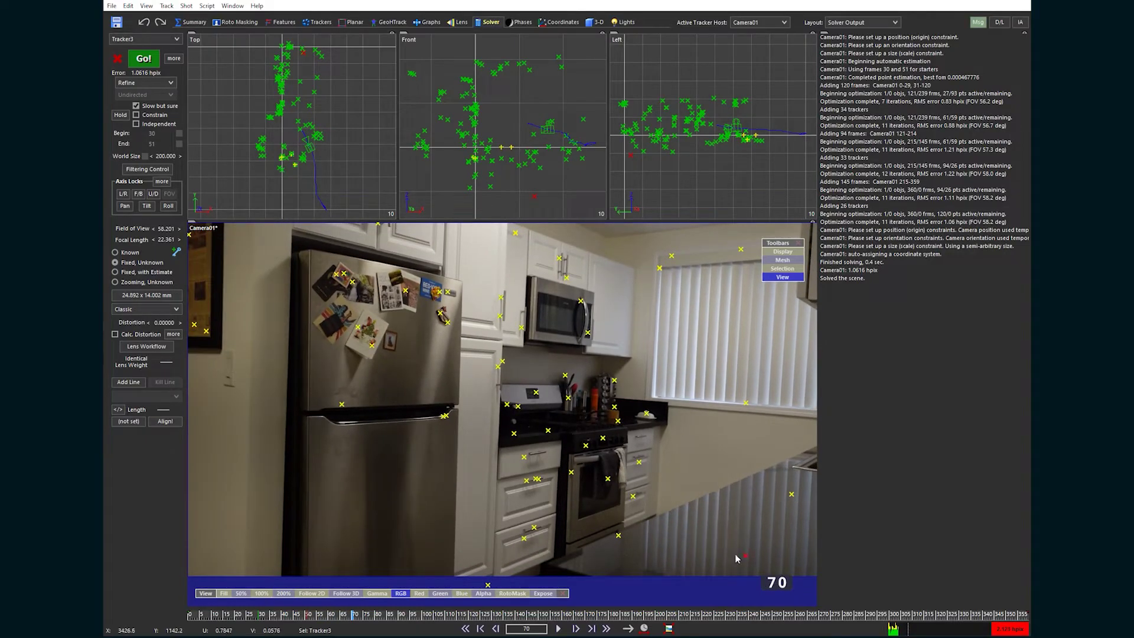
click(737, 558)
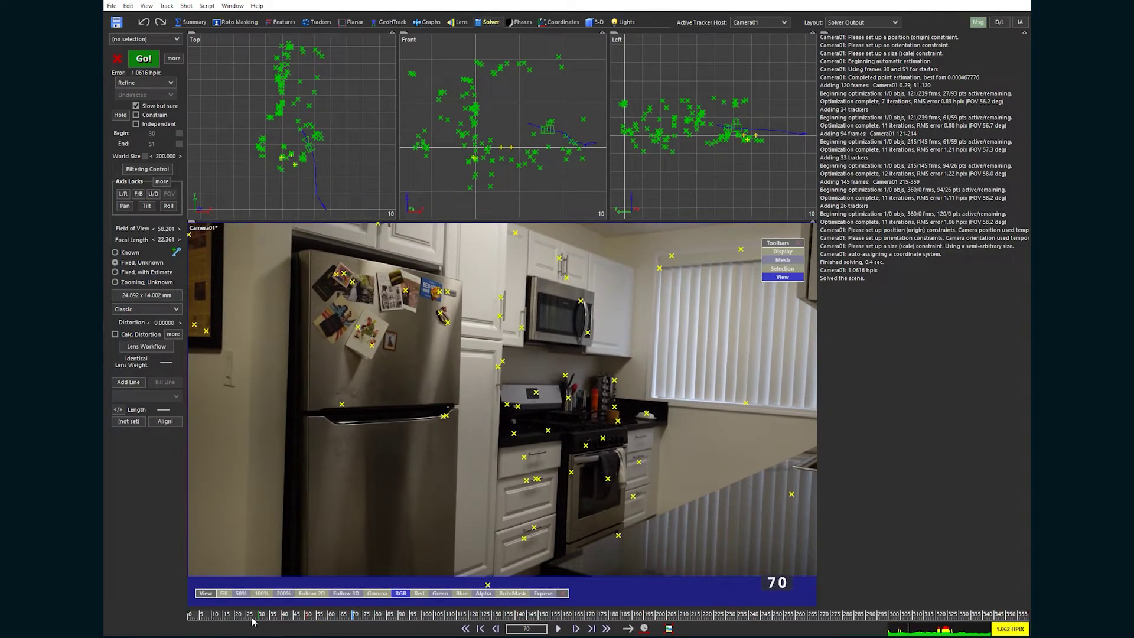
key(space)
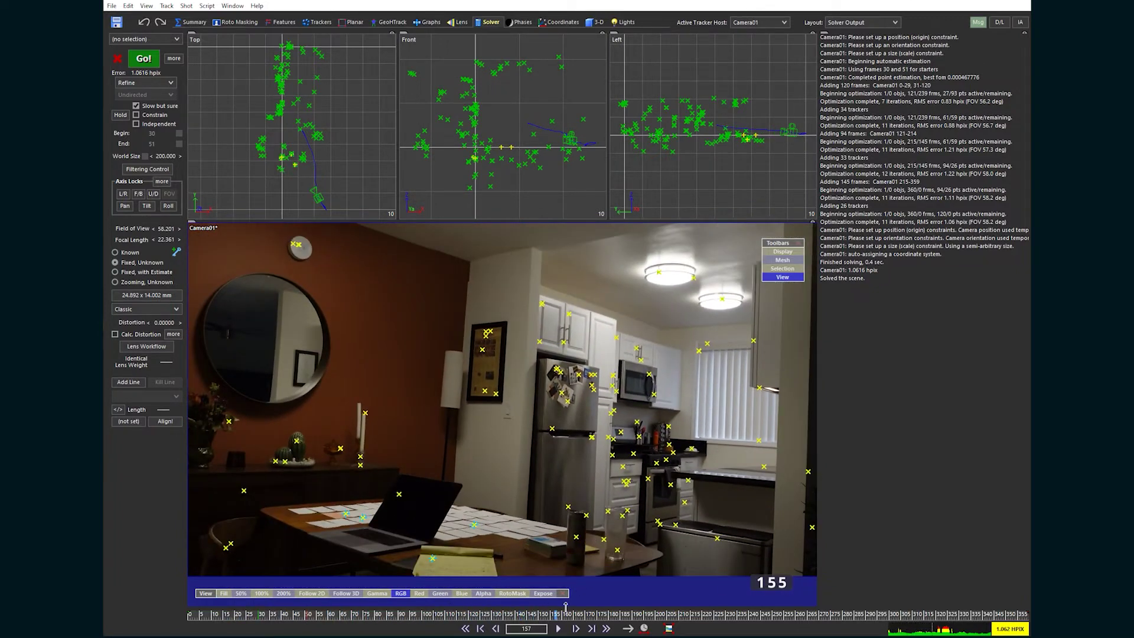
click(463, 609)
drag(463, 606, 170, 591)
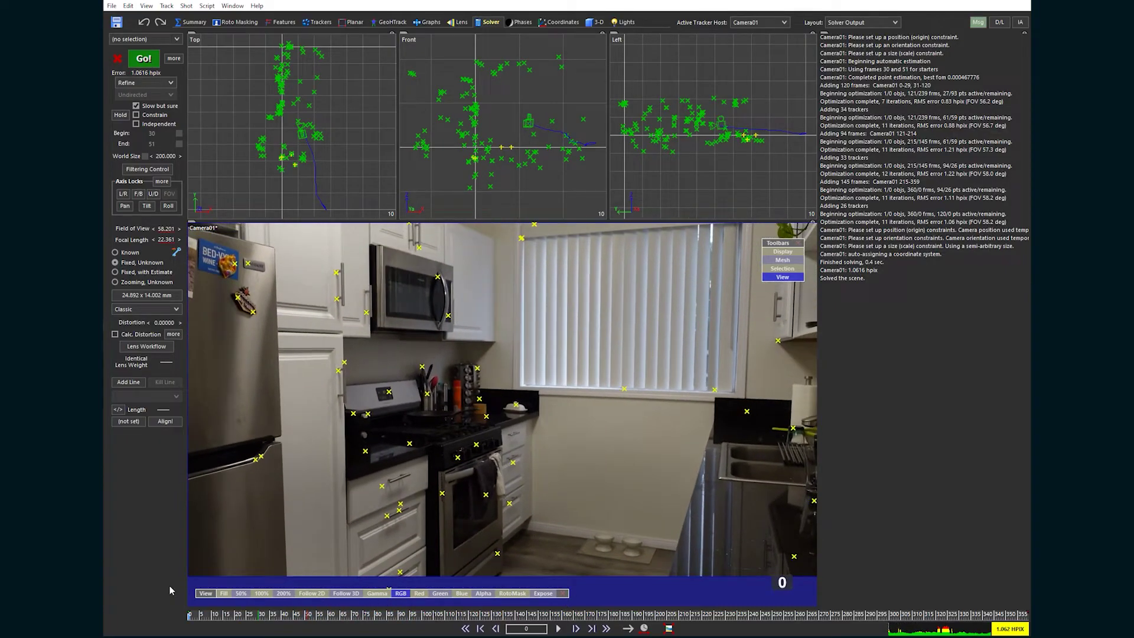
Step: Delete trackers above a high-error threshold of 4 via Clean up trackers, then re-solve
click(169, 6)
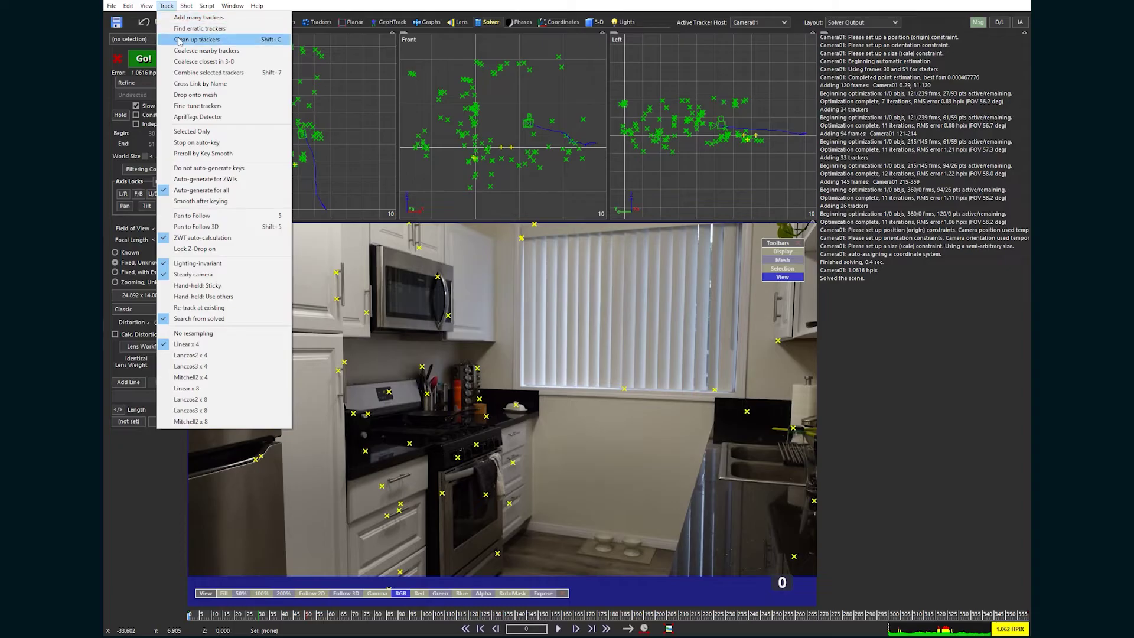
click(267, 41)
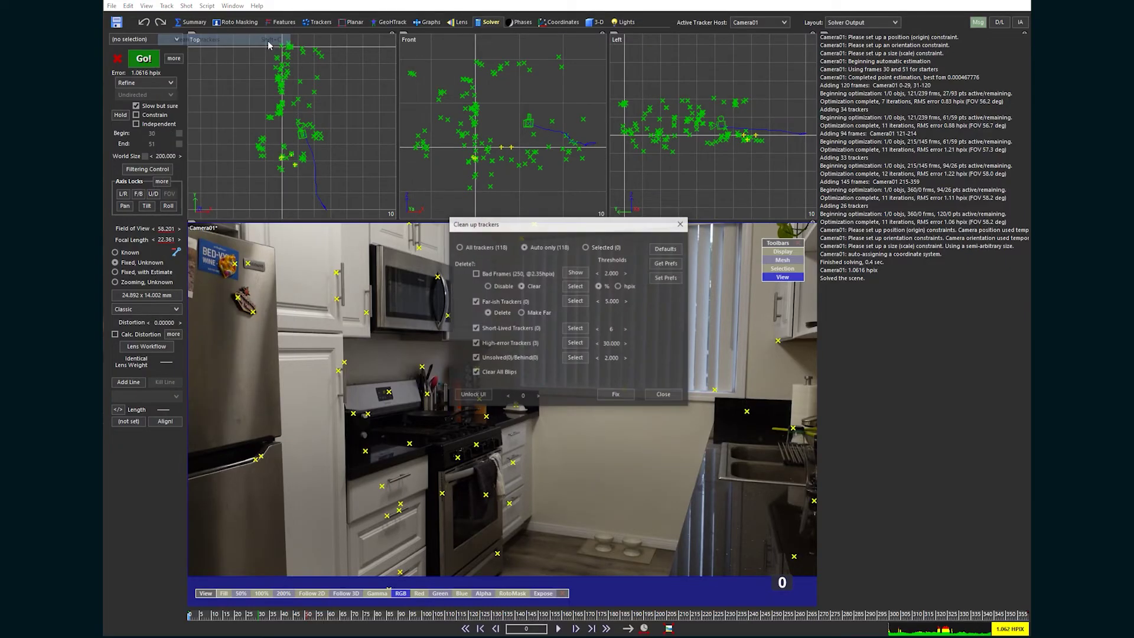
drag(553, 230, 664, 283)
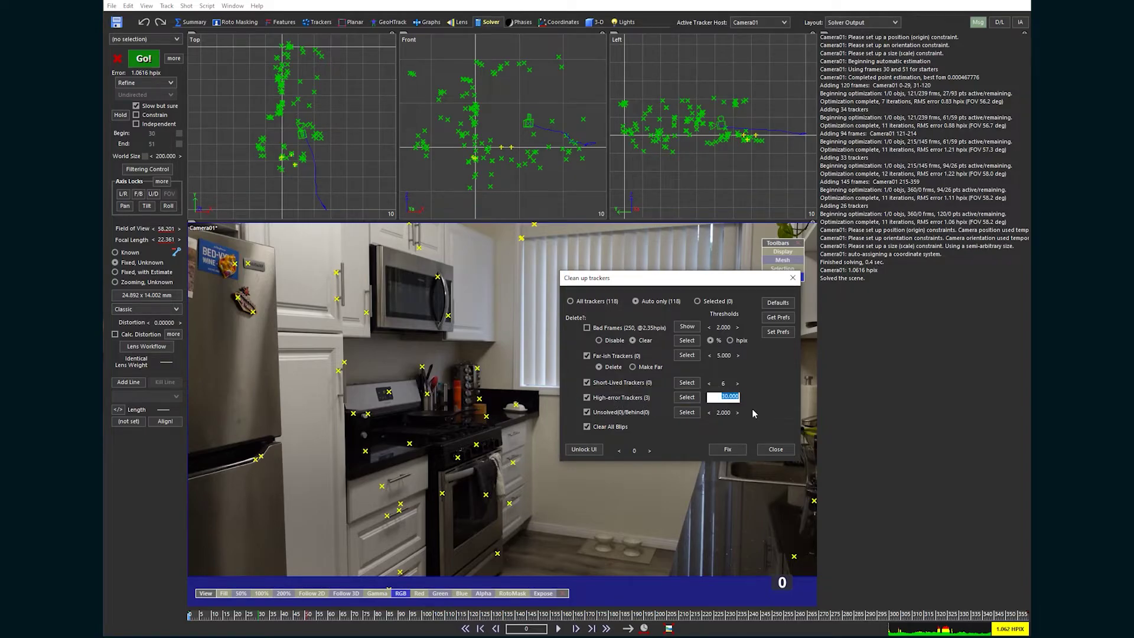
text(4)
key(Return)
click(727, 450)
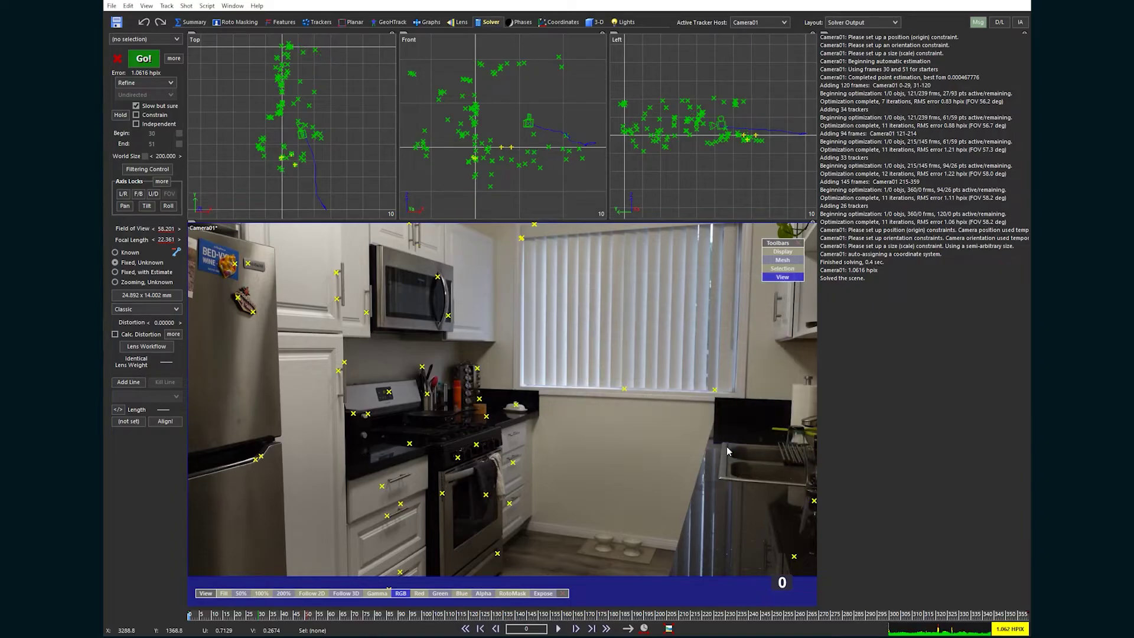
click(144, 59)
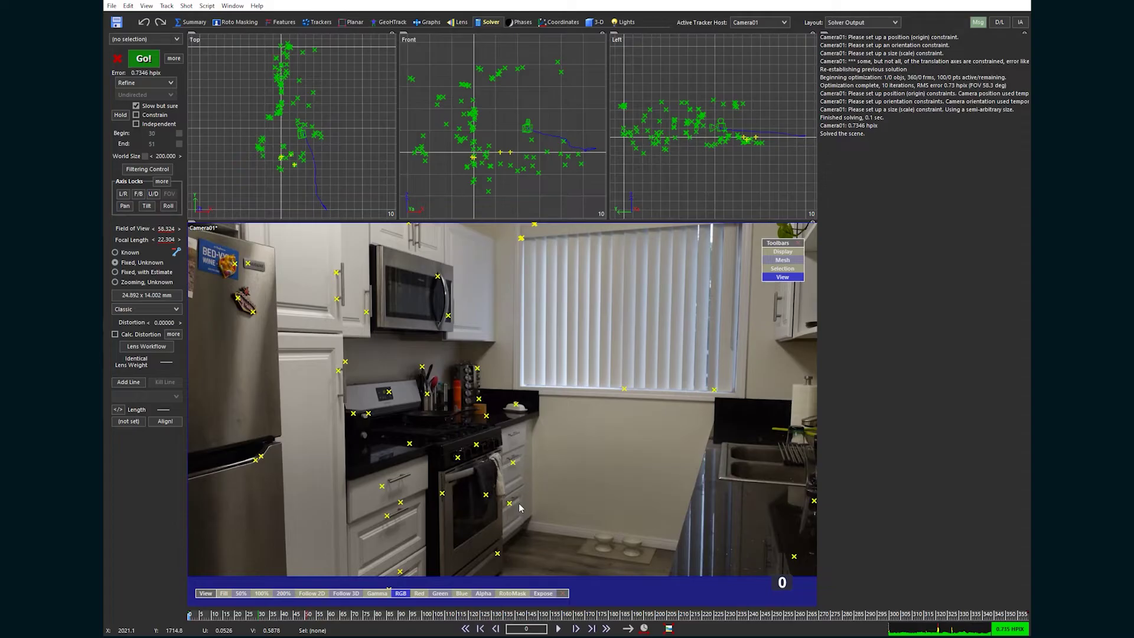
Step: Repeat the Shift+C clean-up Fix passes with lower thresholds and re-solve the camera
key(shift+c)
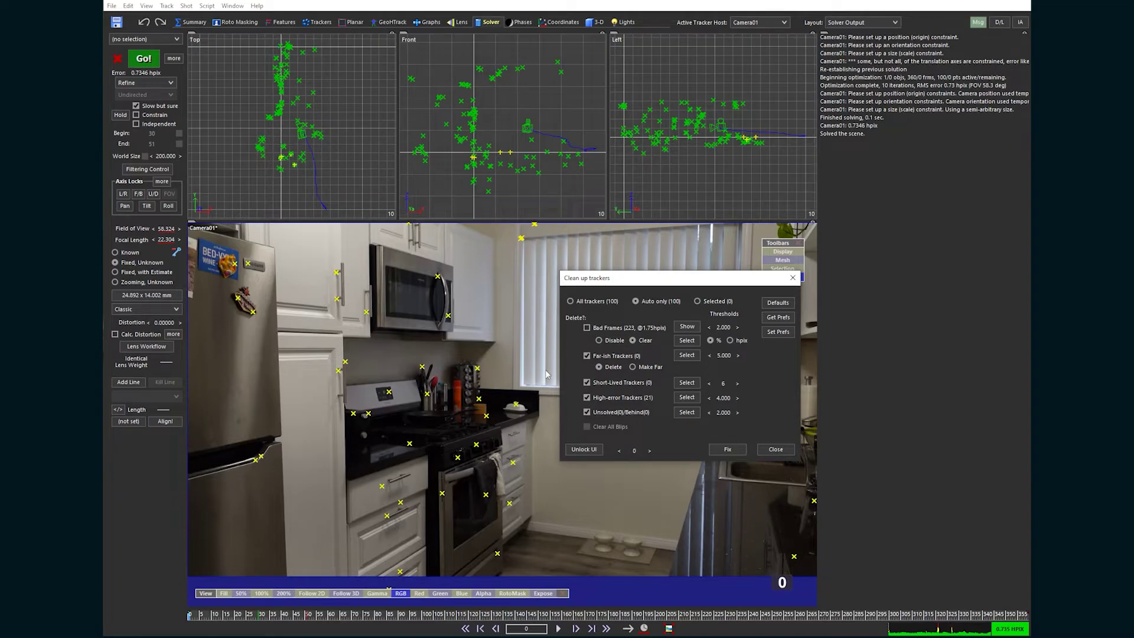
click(728, 450)
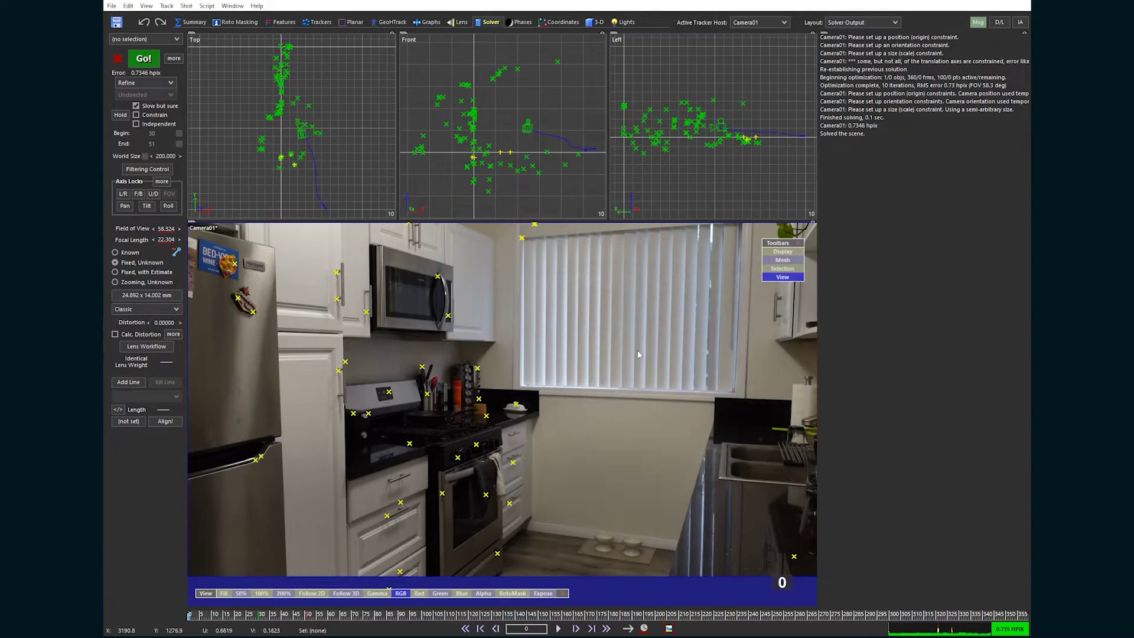
click(143, 57)
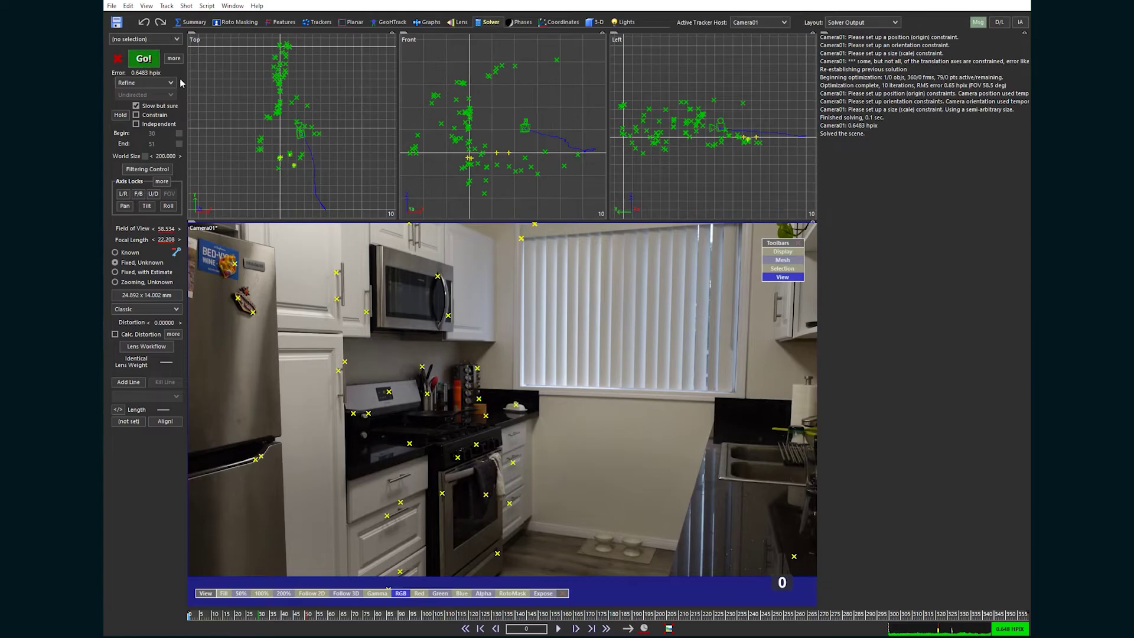
key(shift+c)
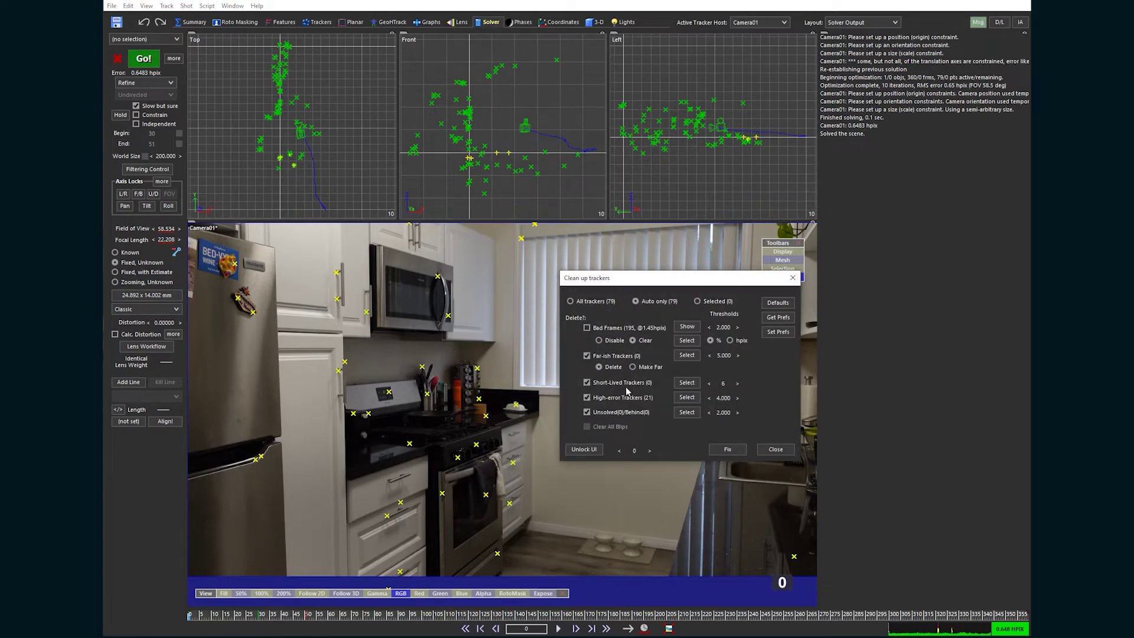
click(728, 449)
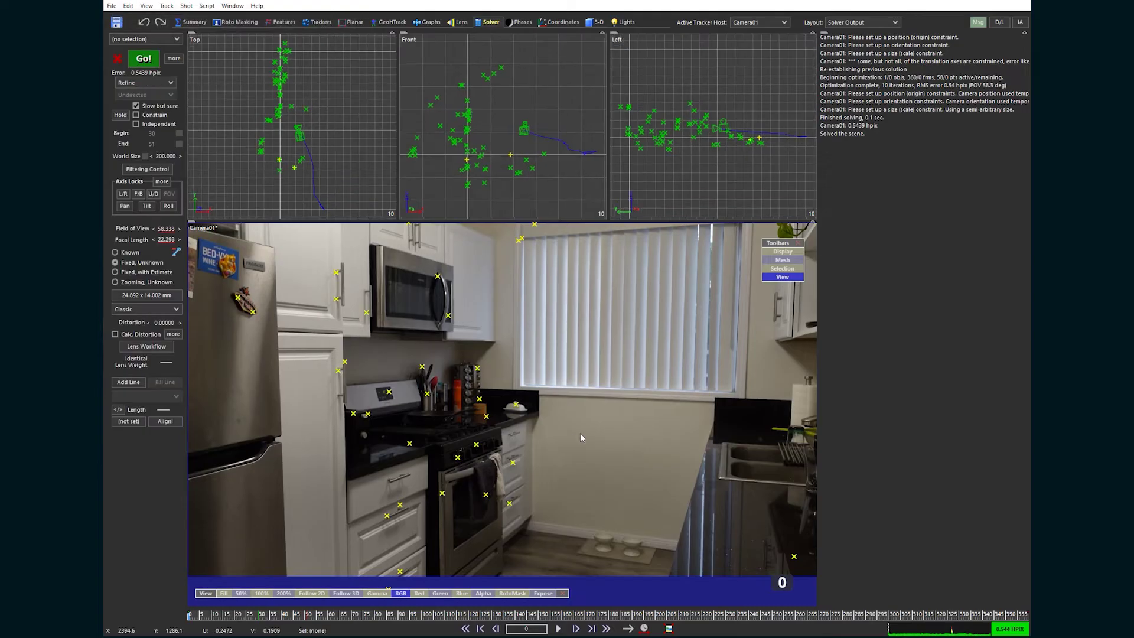
key(shift+c)
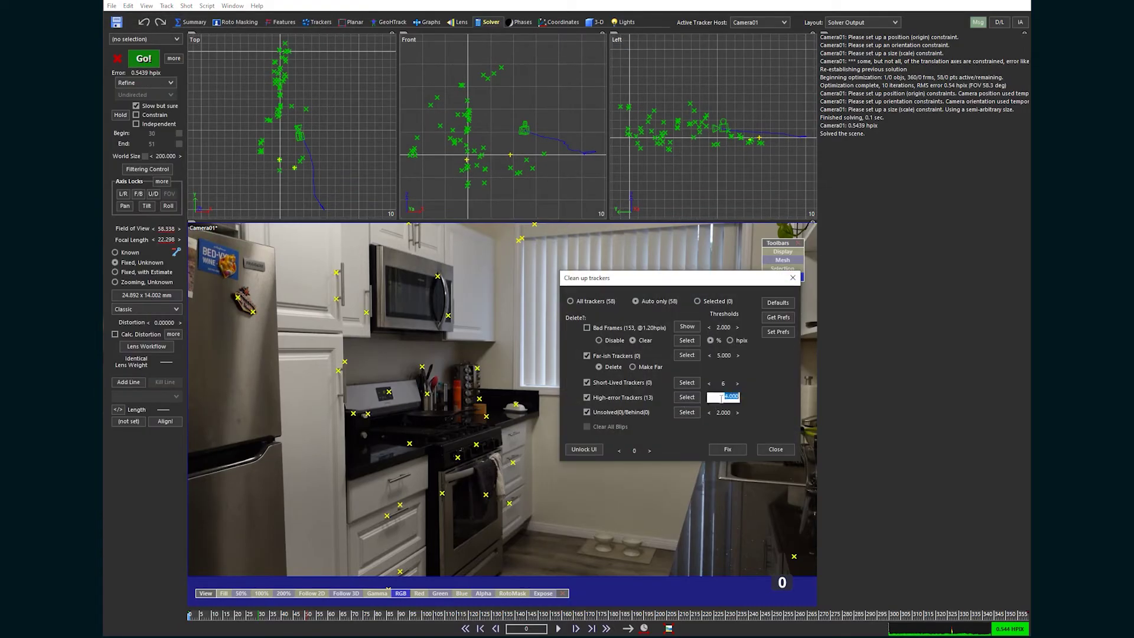
click(728, 449)
click(144, 59)
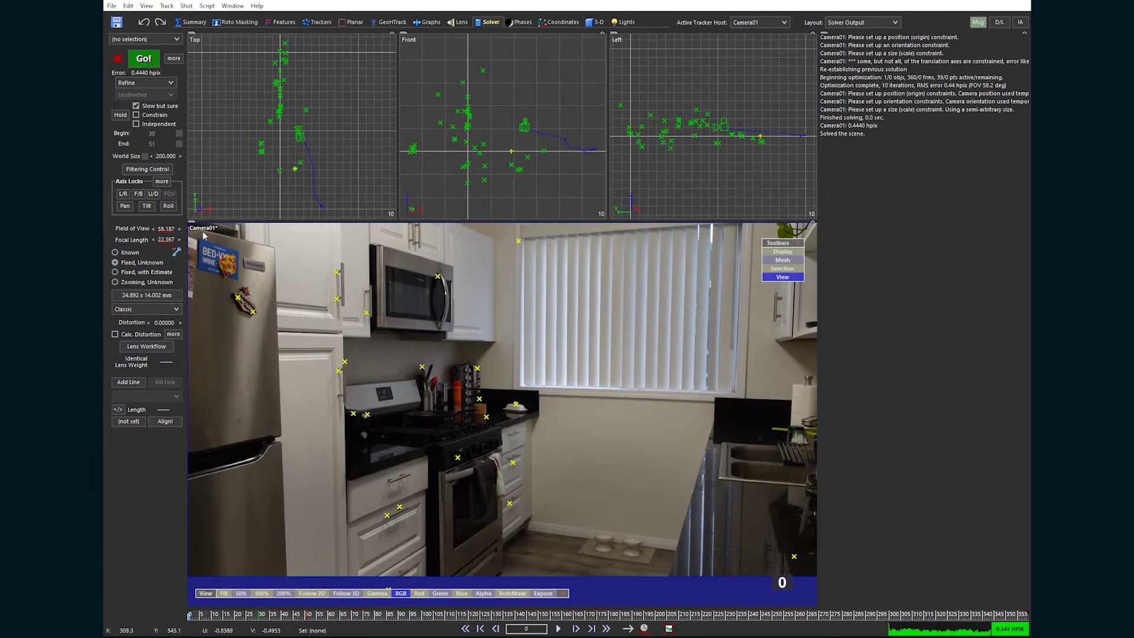
Step: Run a final clean-up and re-solve down to 0.3685 hpix, then play the shot to review
key(shift+c)
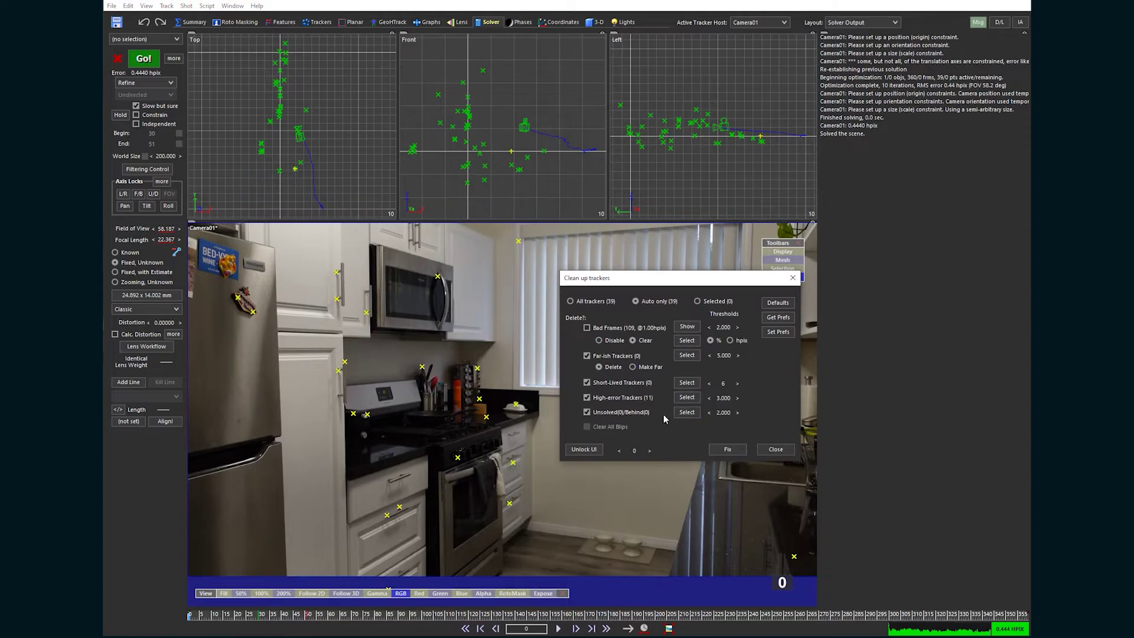
click(728, 450)
click(134, 58)
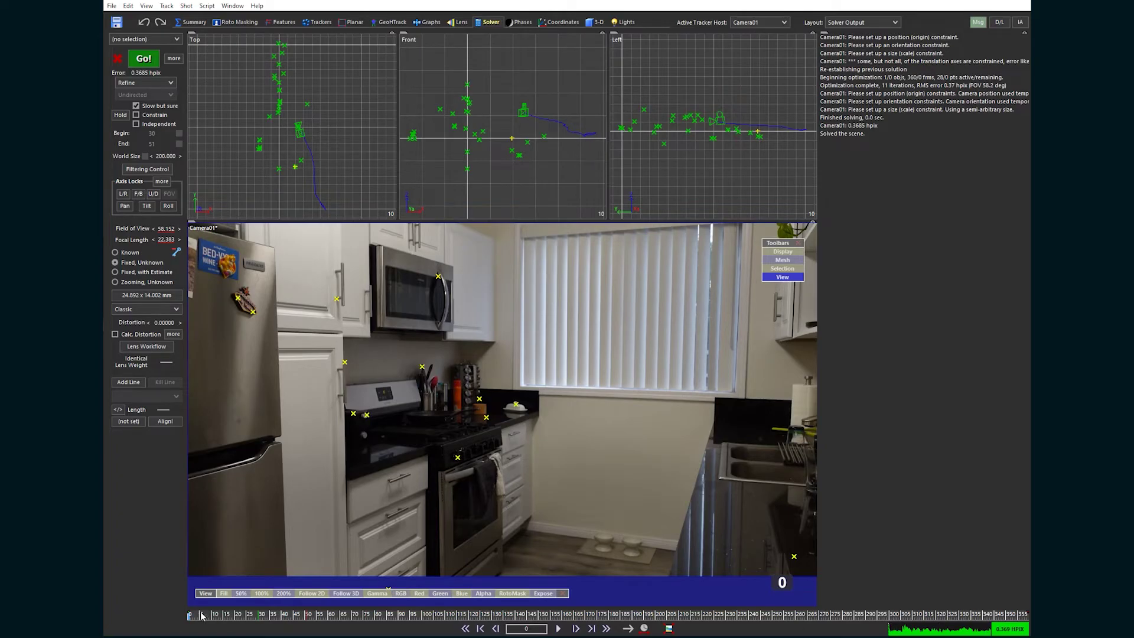
drag(202, 616, 565, 606)
click(557, 628)
click(599, 26)
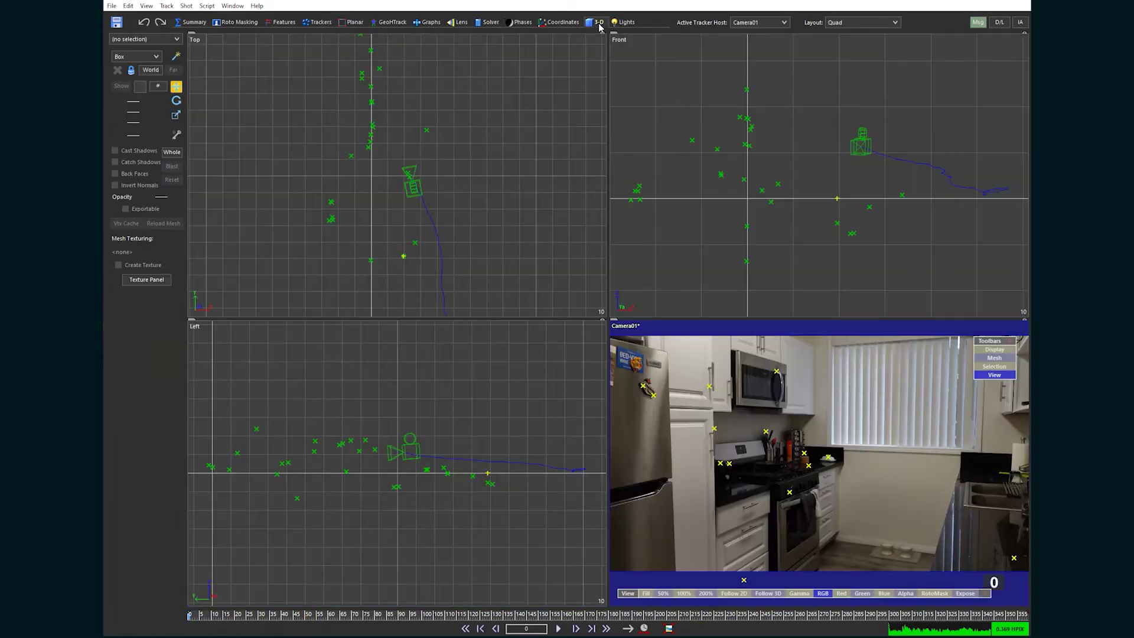
click(847, 24)
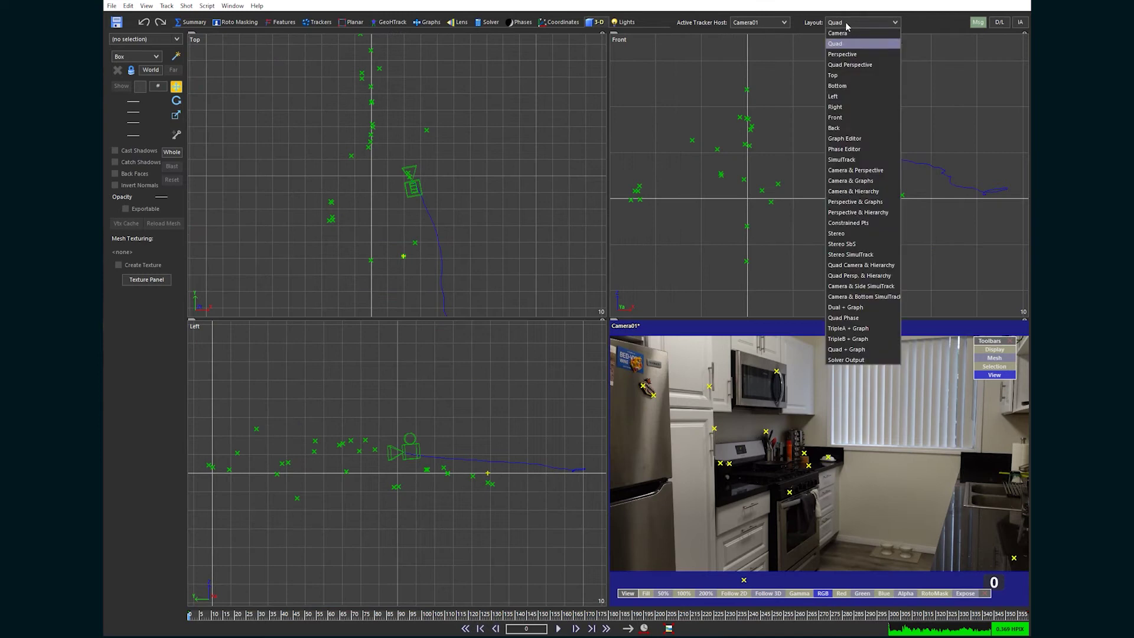
click(850, 65)
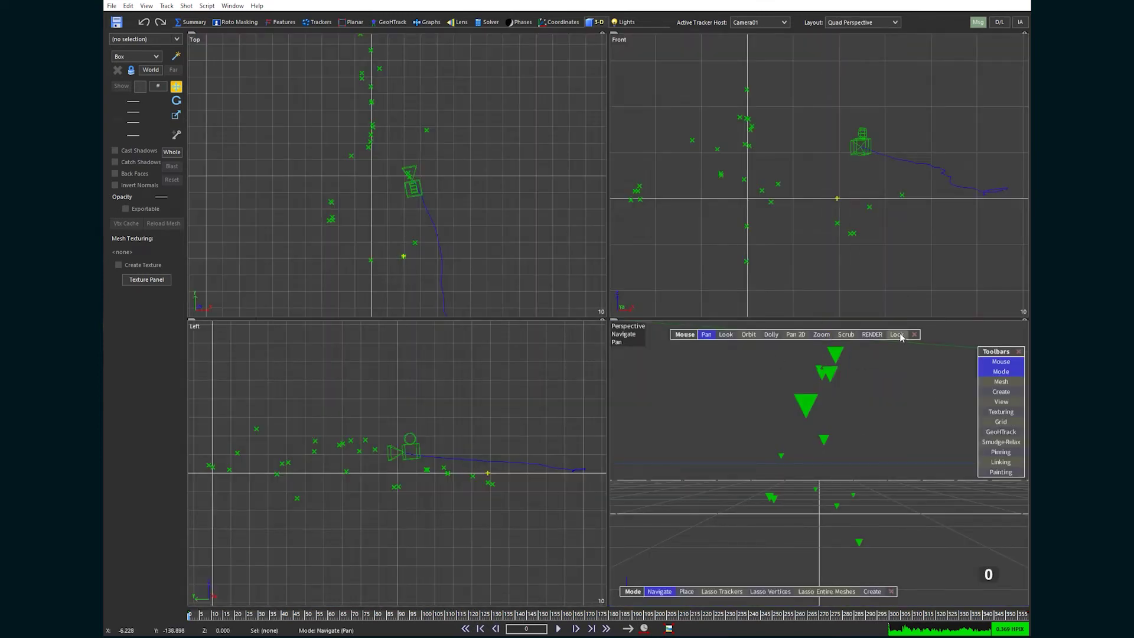
click(899, 336)
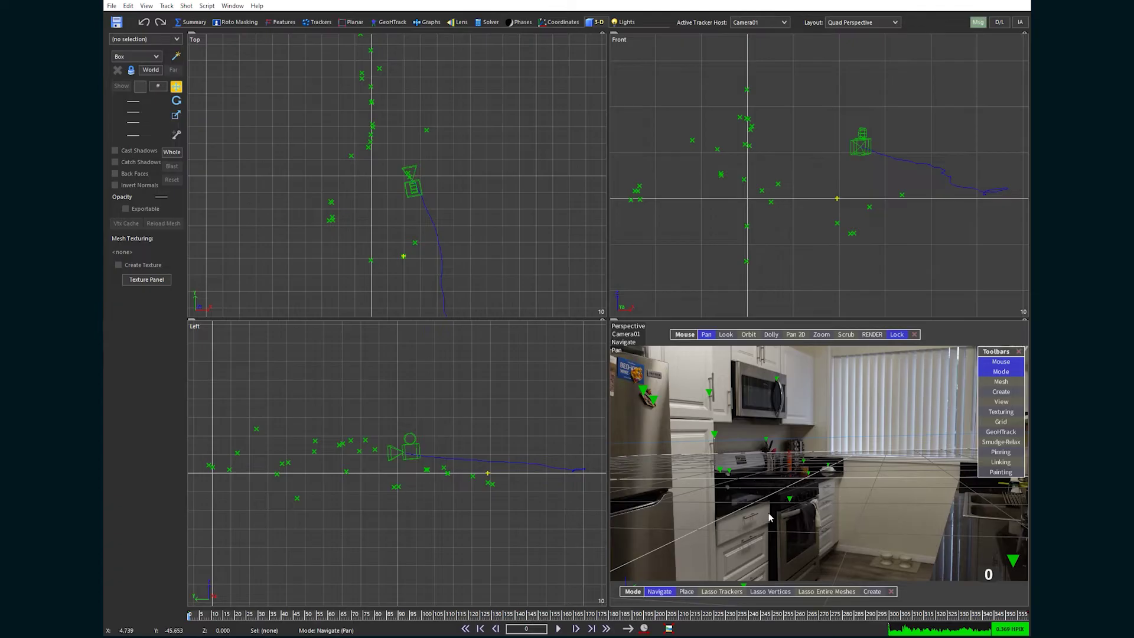
mouse_move(202, 617)
mouse_down()
mouse_move(192, 618)
mouse_move(706, 591)
mouse_move(214, 602)
mouse_up()
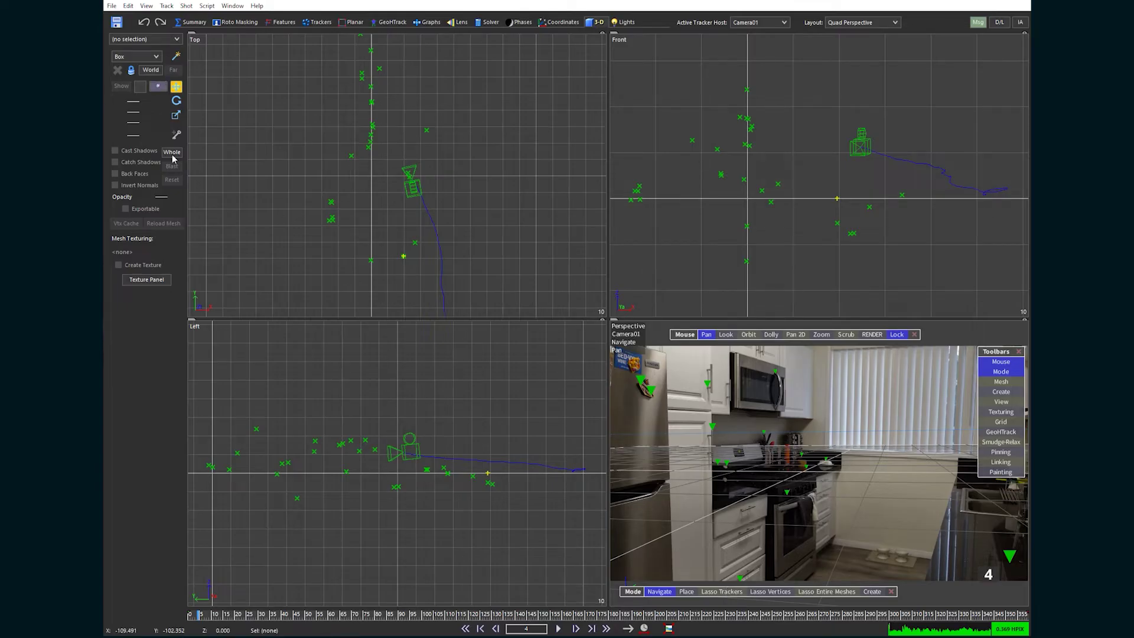
click(332, 202)
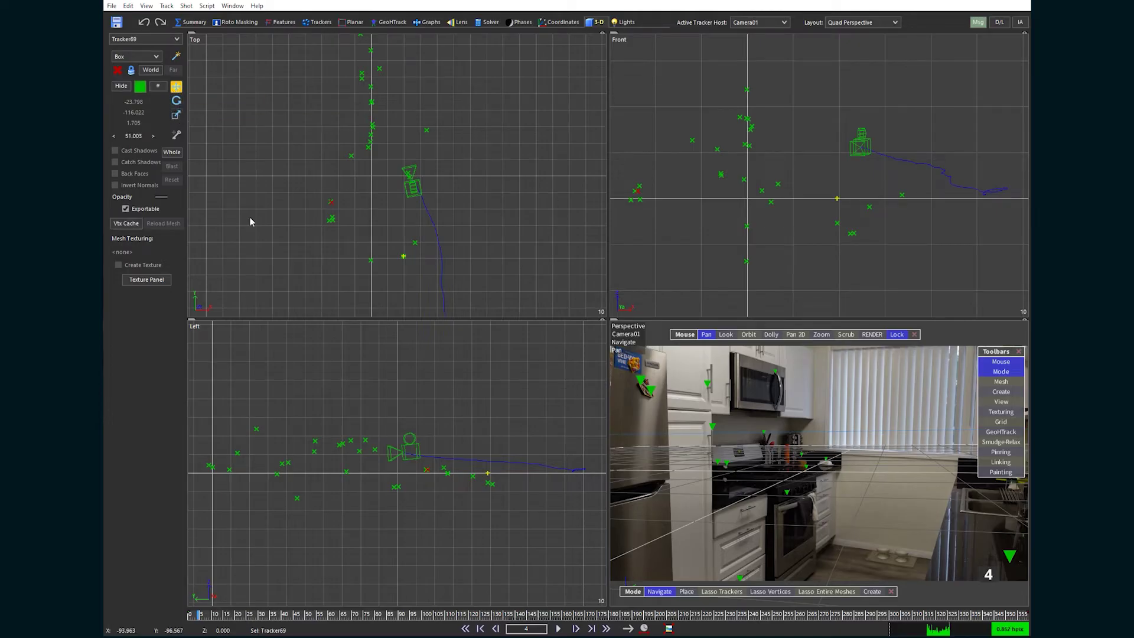
Step: Rotate the whole scene via Camera01 with Whole enabled, then scrub to check alignment
click(412, 186)
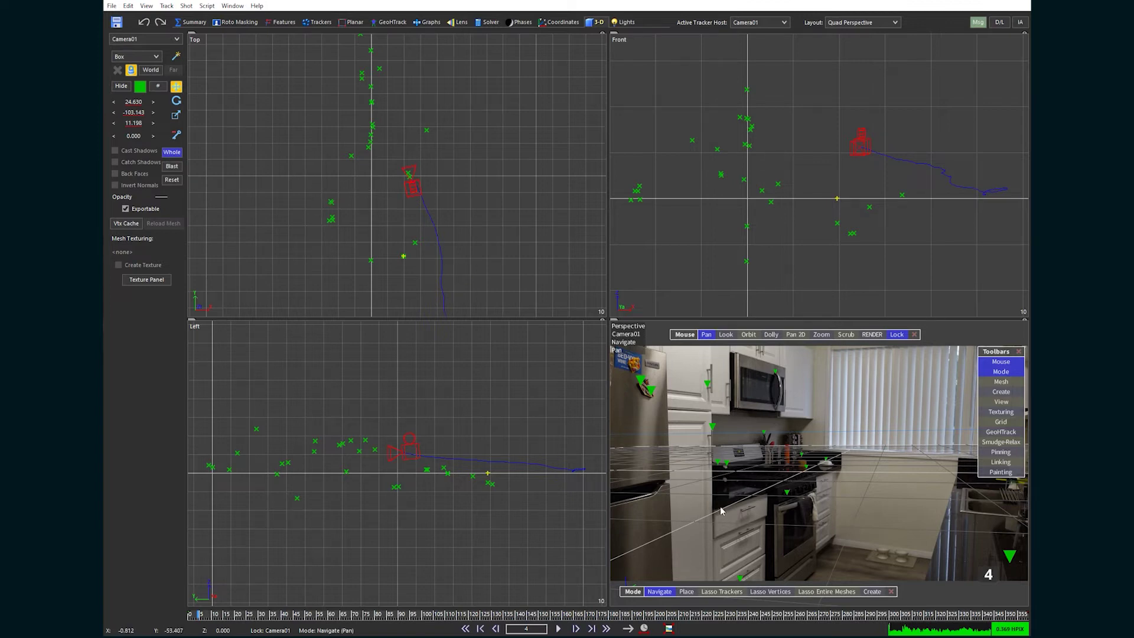
click(175, 101)
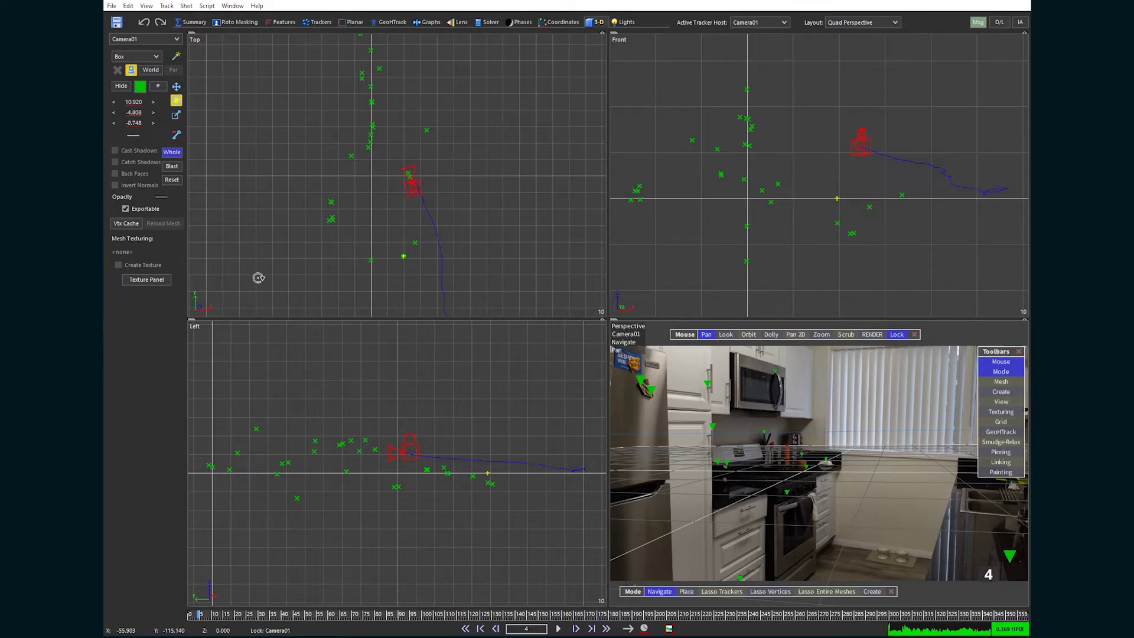
drag(513, 205, 519, 188)
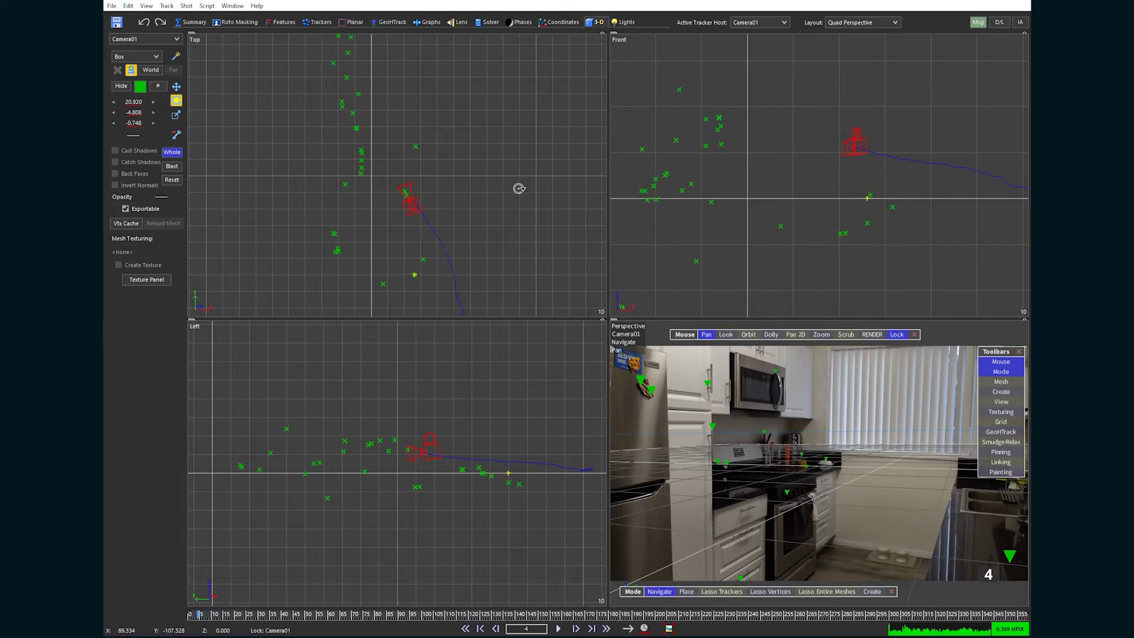
drag(203, 613, 268, 600)
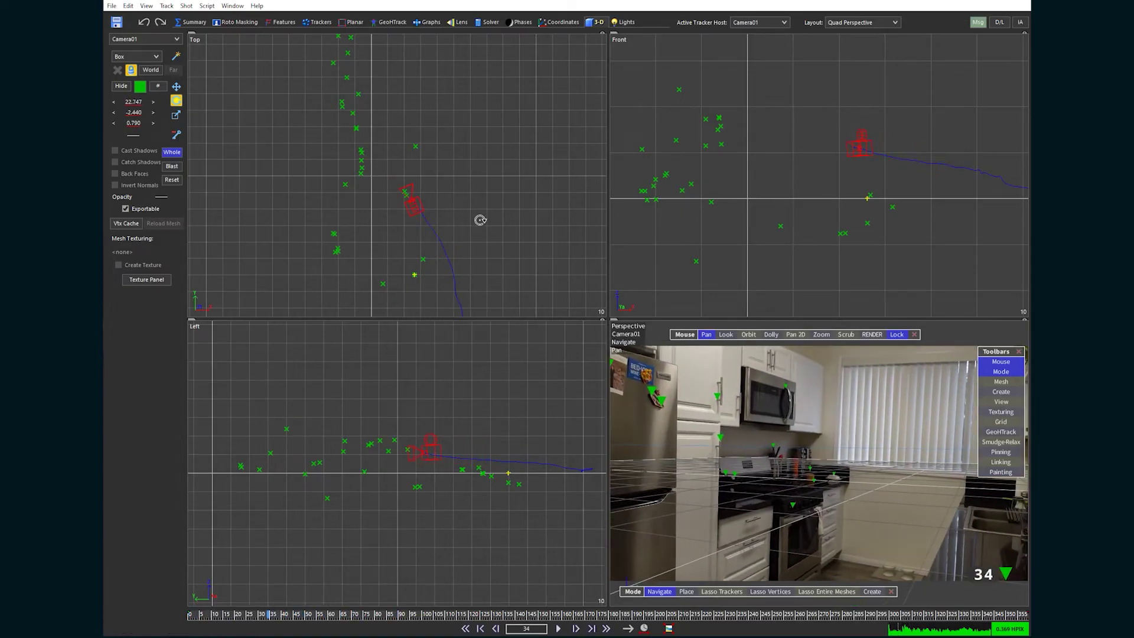
drag(332, 544, 187, 580)
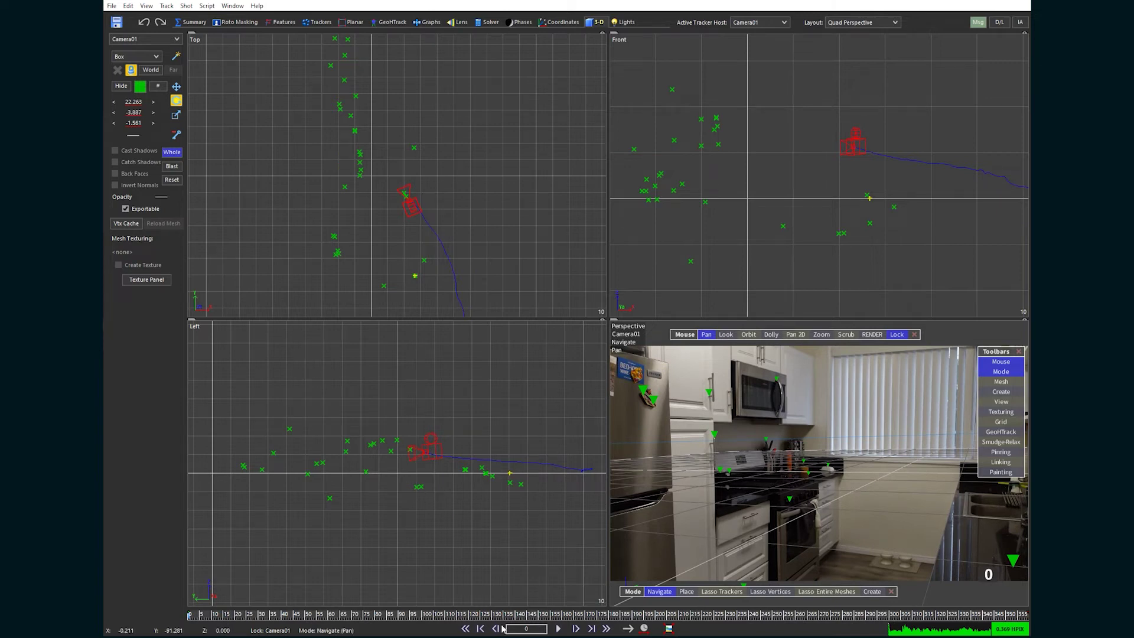
drag(318, 618, 548, 617)
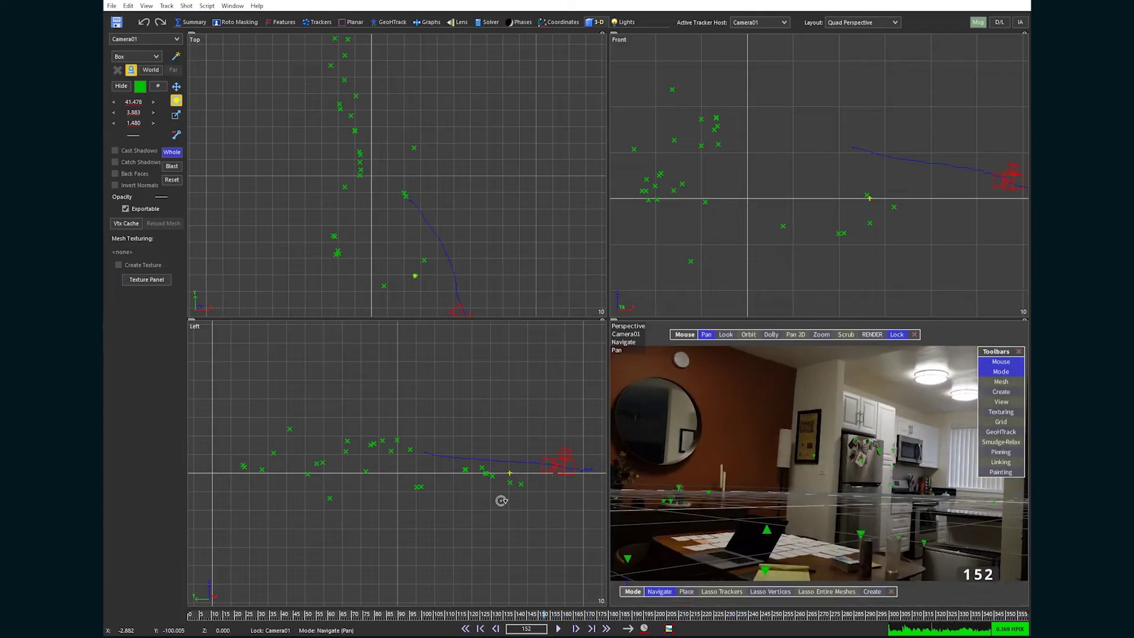
Step: Drag the whole scene upward in the Left view via Camera01, then scrub and play frames 0–200
click(177, 150)
click(768, 572)
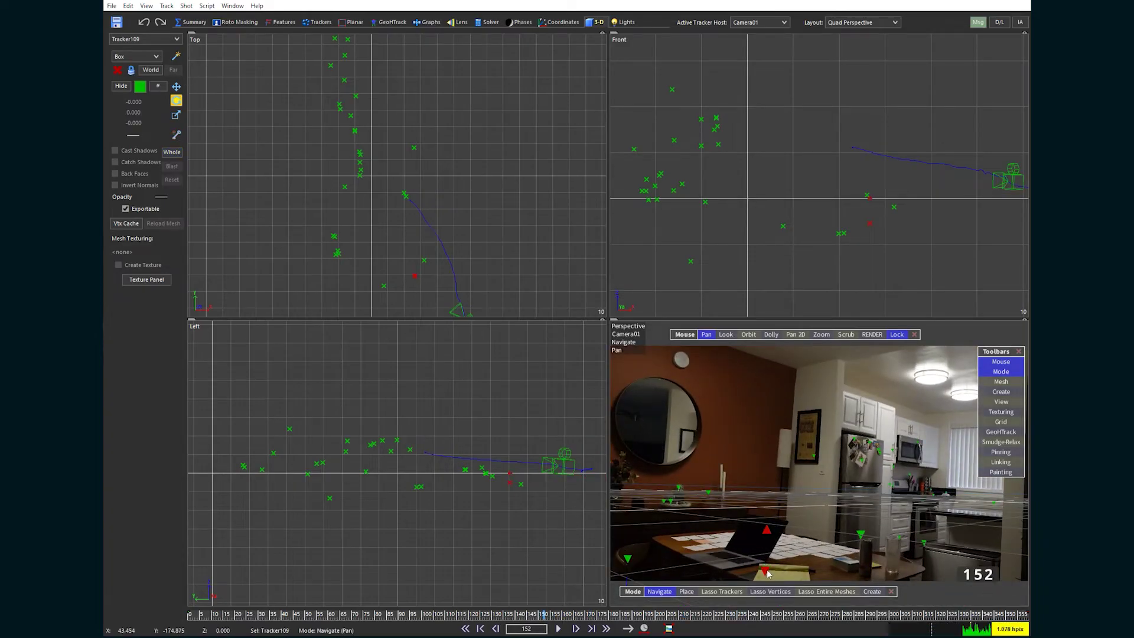
middle_drag(511, 483, 484, 444)
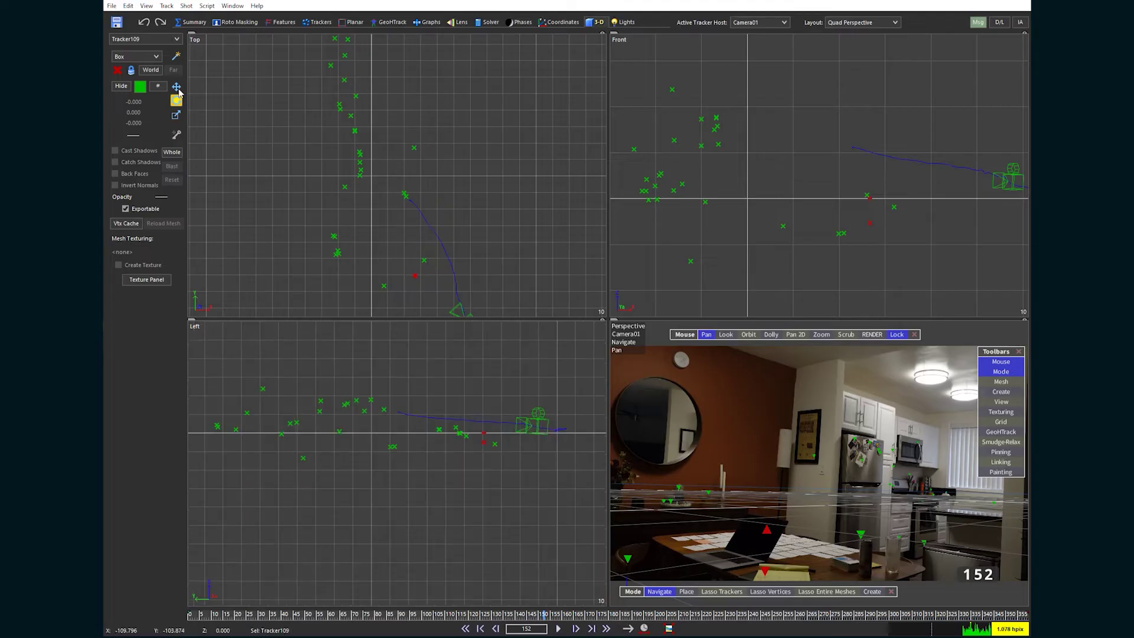
click(175, 153)
drag(475, 479, 476, 468)
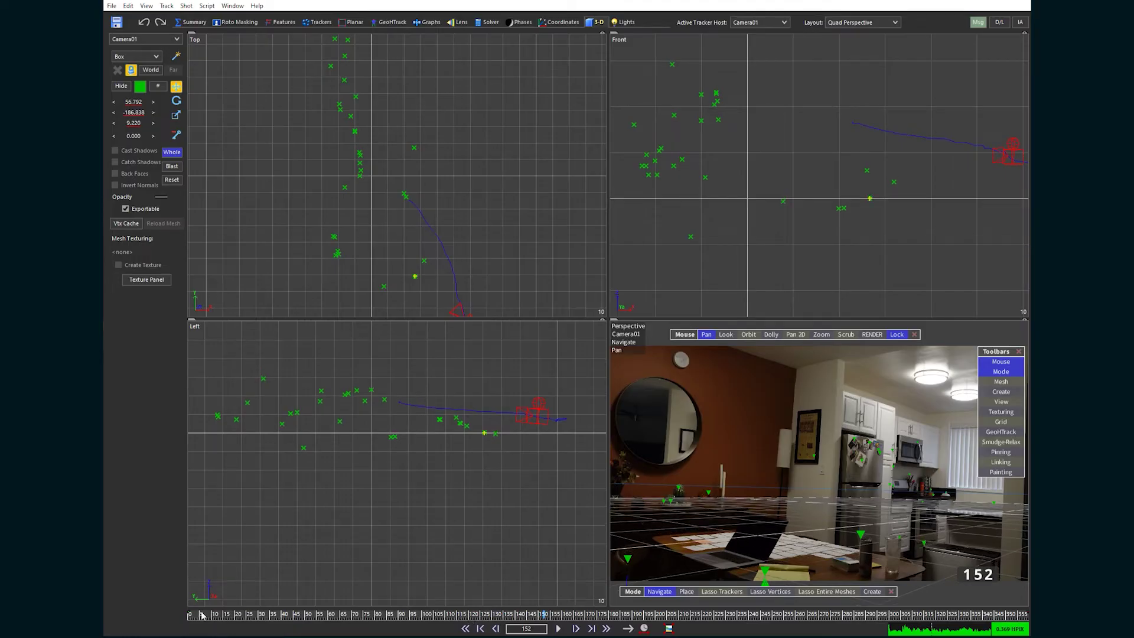
drag(202, 616, 533, 612)
key(space)
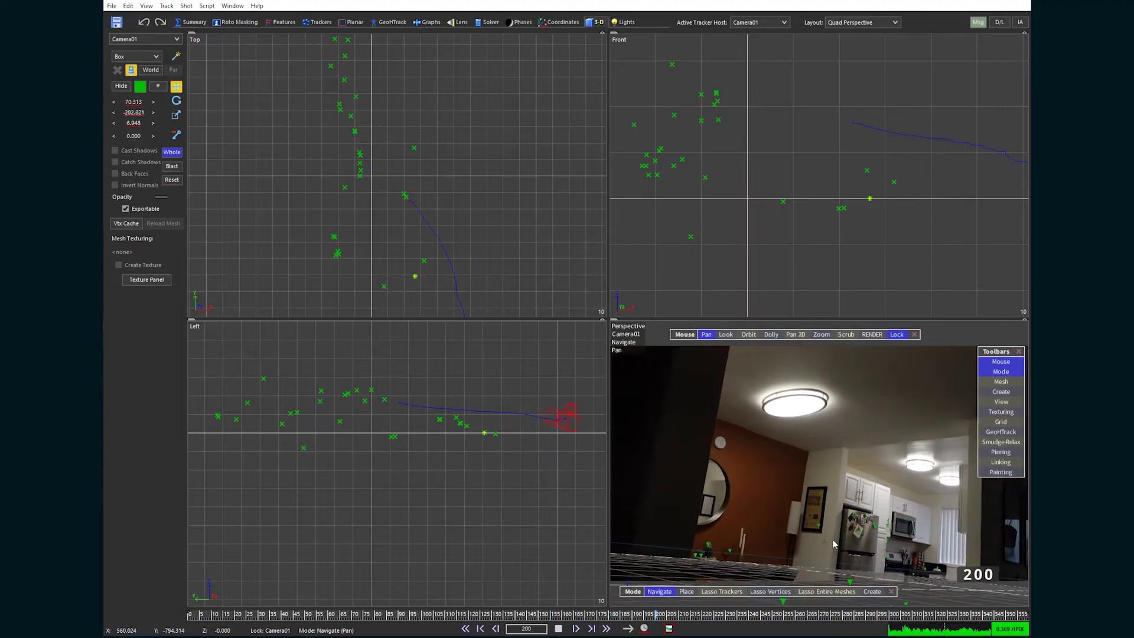
drag(307, 624, 196, 616)
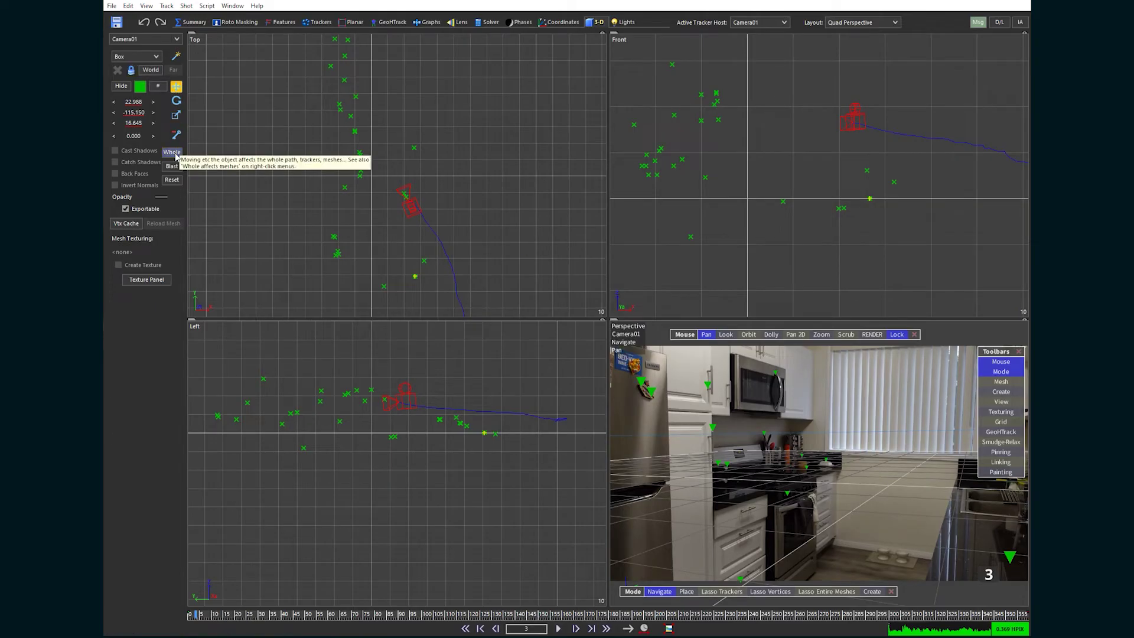
Step: Draw Box01, about 289 × 5.5 × 247, in the Top view with the Box create wand
click(137, 57)
click(133, 68)
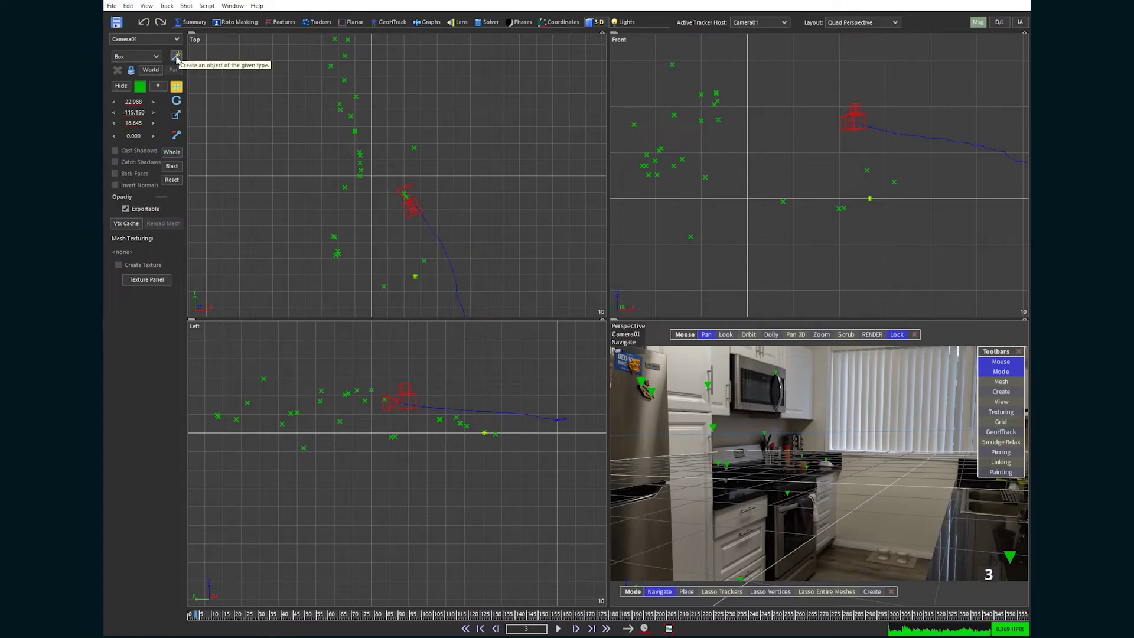
click(176, 57)
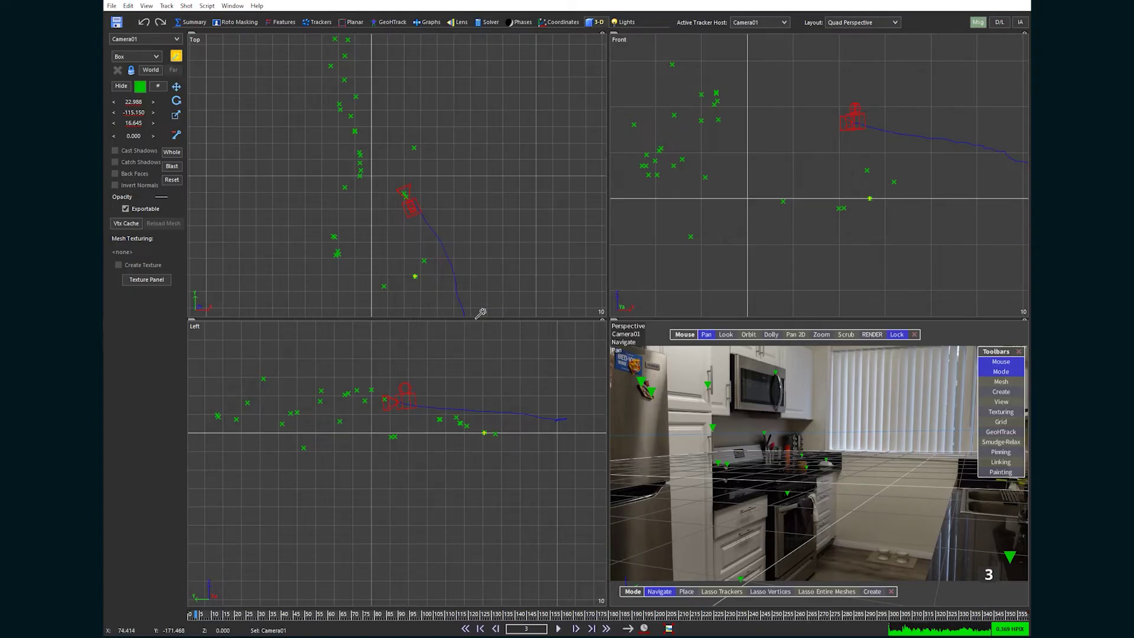
drag(507, 618, 592, 615)
scroll(435, 284, down, 3)
middle_drag(425, 212, 420, 179)
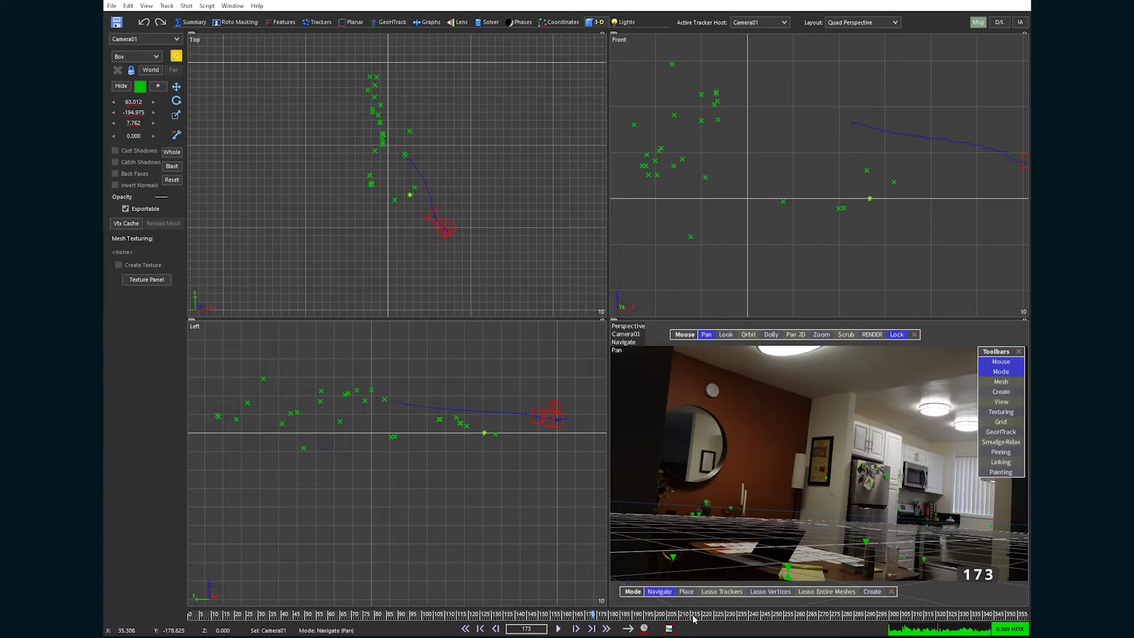
drag(694, 617, 458, 616)
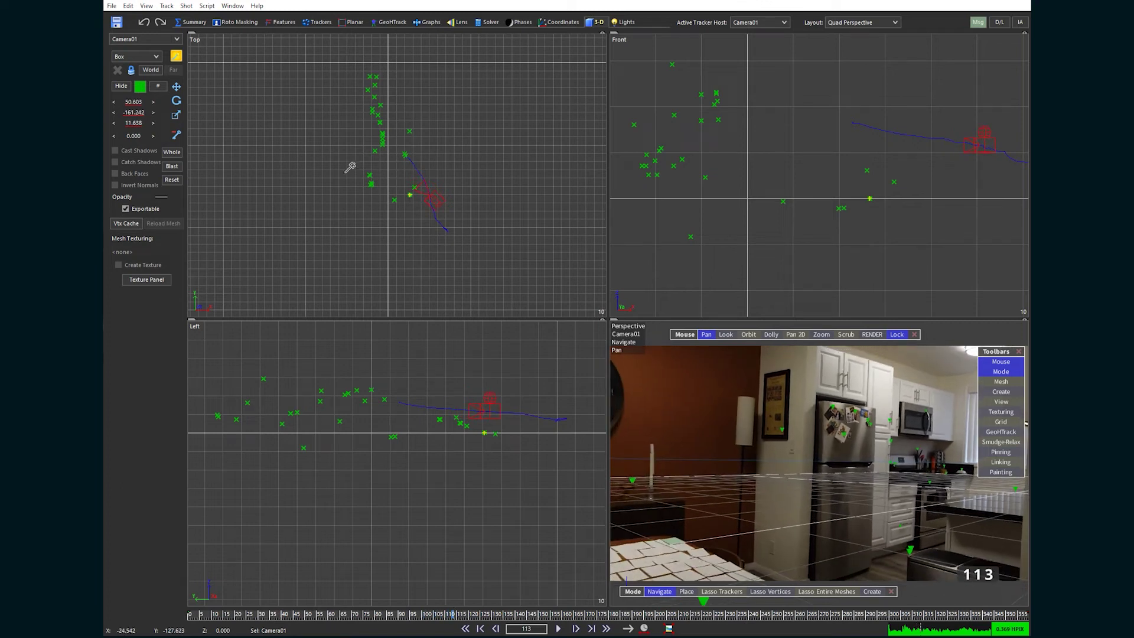
drag(284, 172, 429, 427)
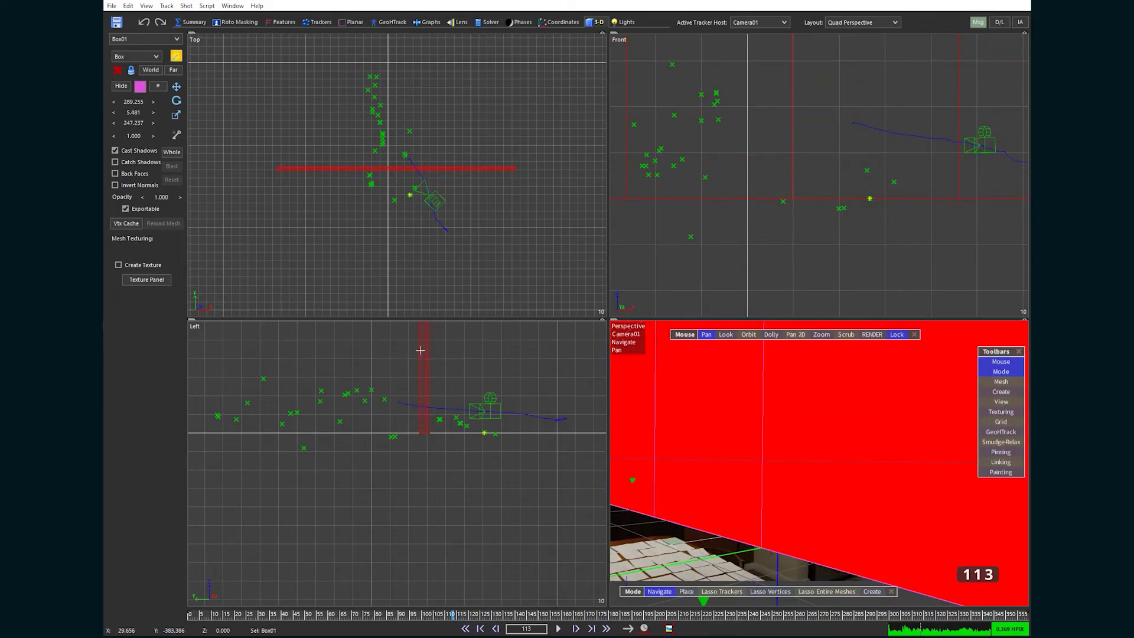
Step: Flatten Box01 into a thin slab and lower it beneath the camera in the Top and Left views
drag(420, 350, 424, 433)
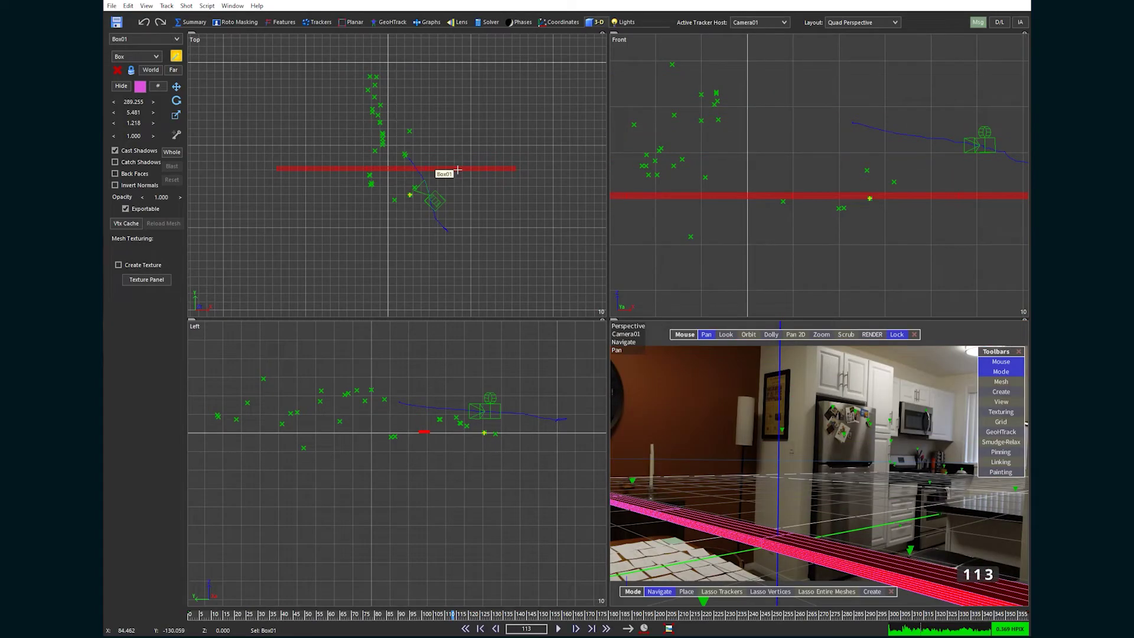
drag(458, 170, 461, 160)
click(178, 88)
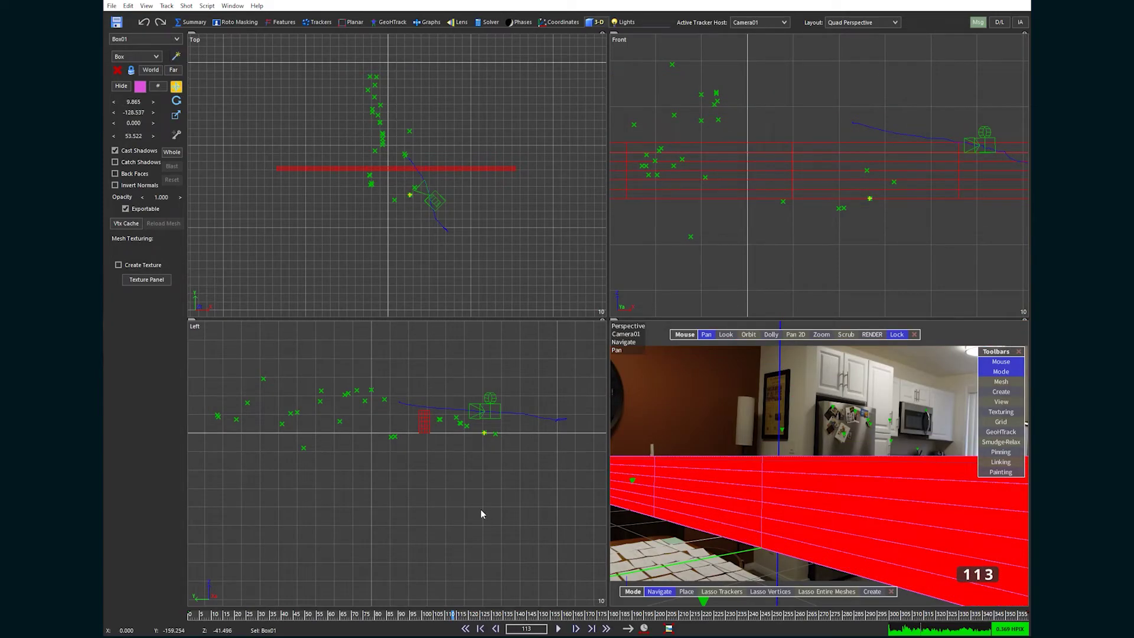
drag(454, 171, 469, 177)
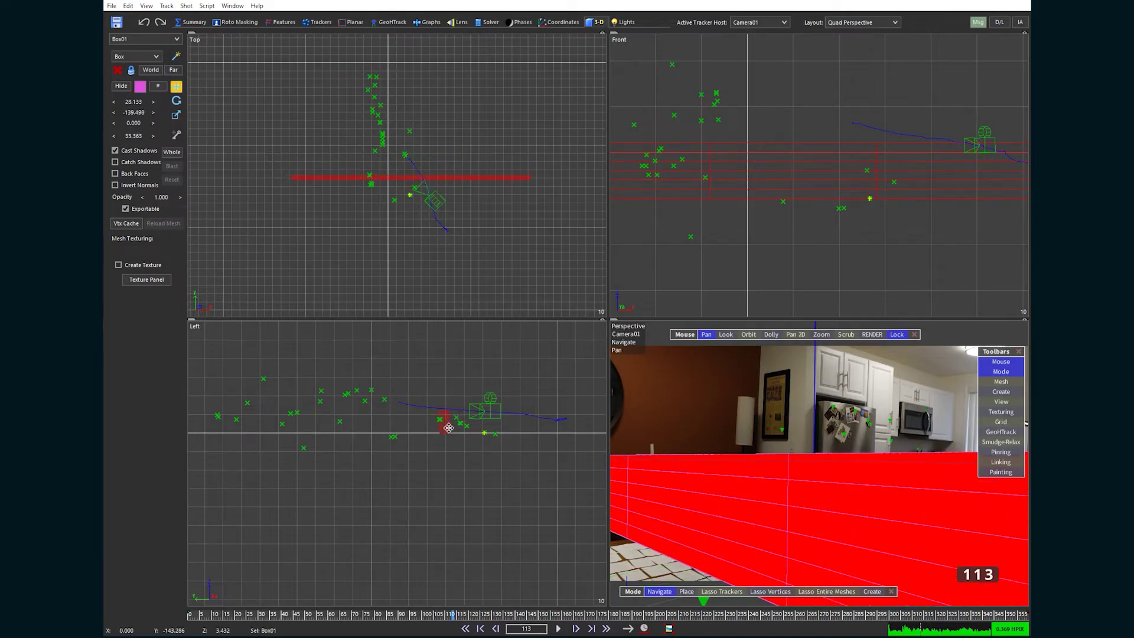
drag(448, 427, 454, 441)
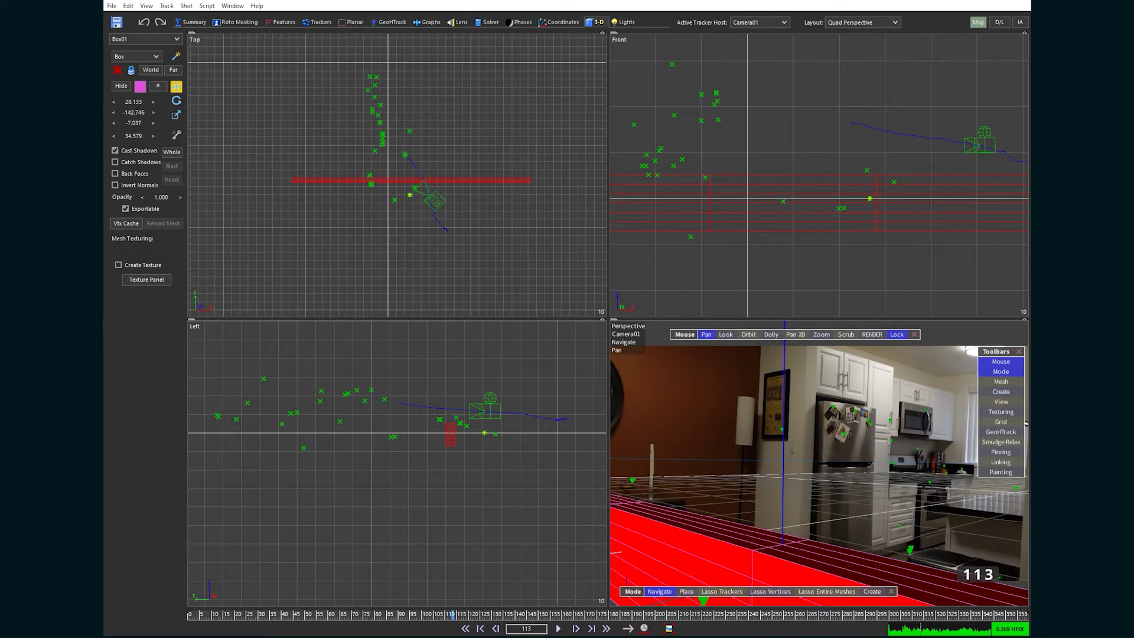
Step: Draw a second thin box, Box02, about 286 long in the Top view
mouse_move(412, 615)
mouse_down()
mouse_move(384, 614)
mouse_move(455, 609)
mouse_move(446, 614)
mouse_up()
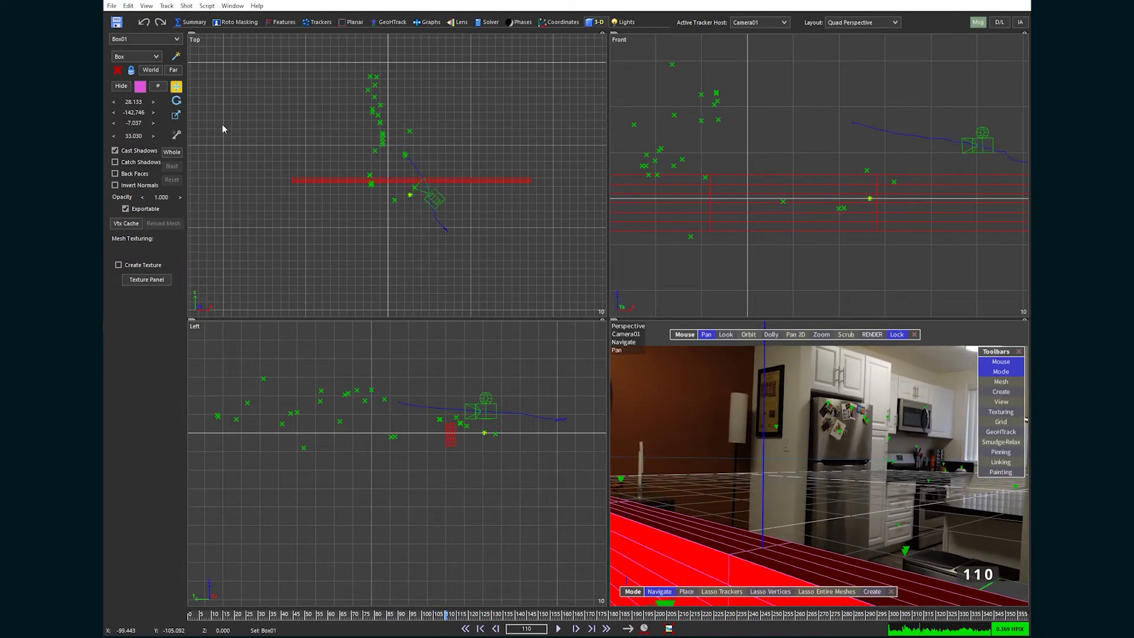
click(176, 55)
drag(299, 140, 534, 140)
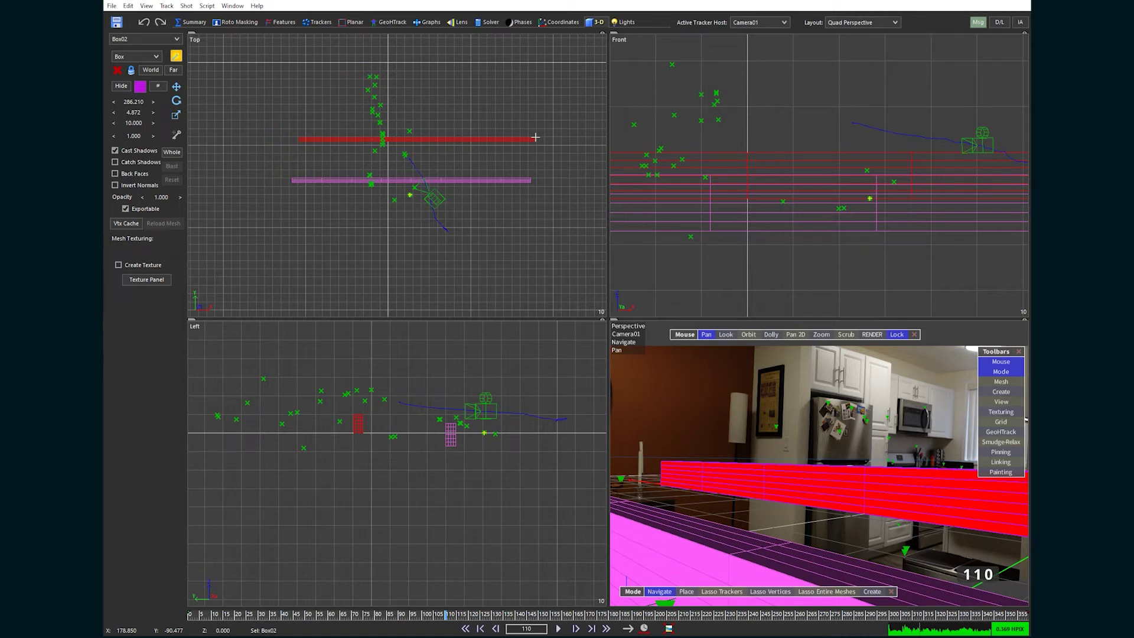
Step: Raise Box02 to about height 16 above the slab and shift it right in the Top view
key(Escape)
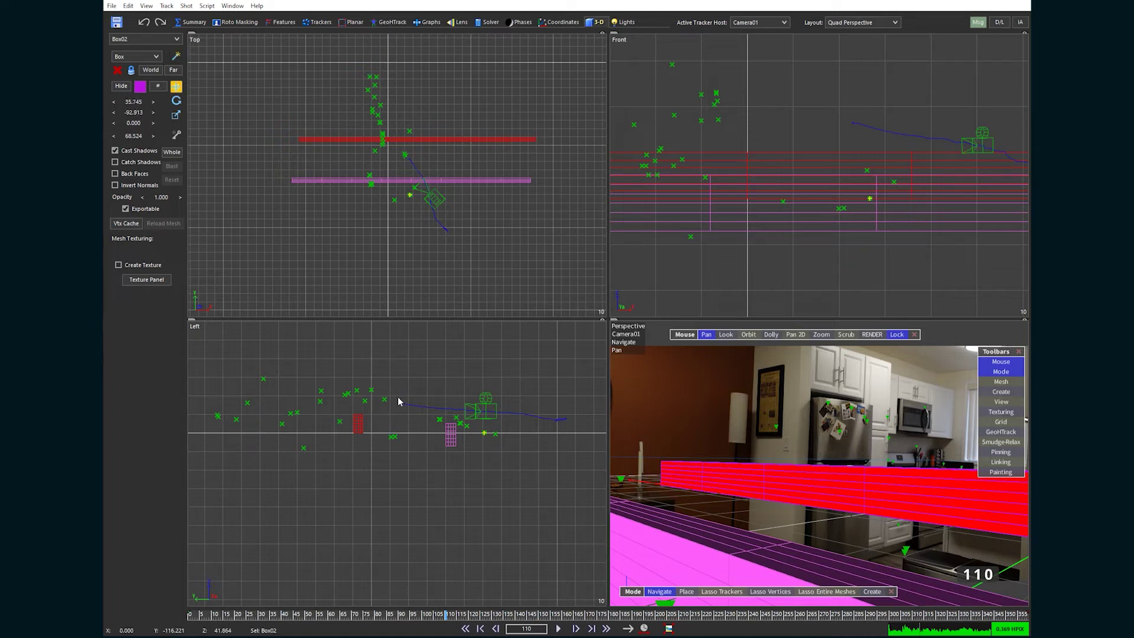
drag(360, 426, 444, 396)
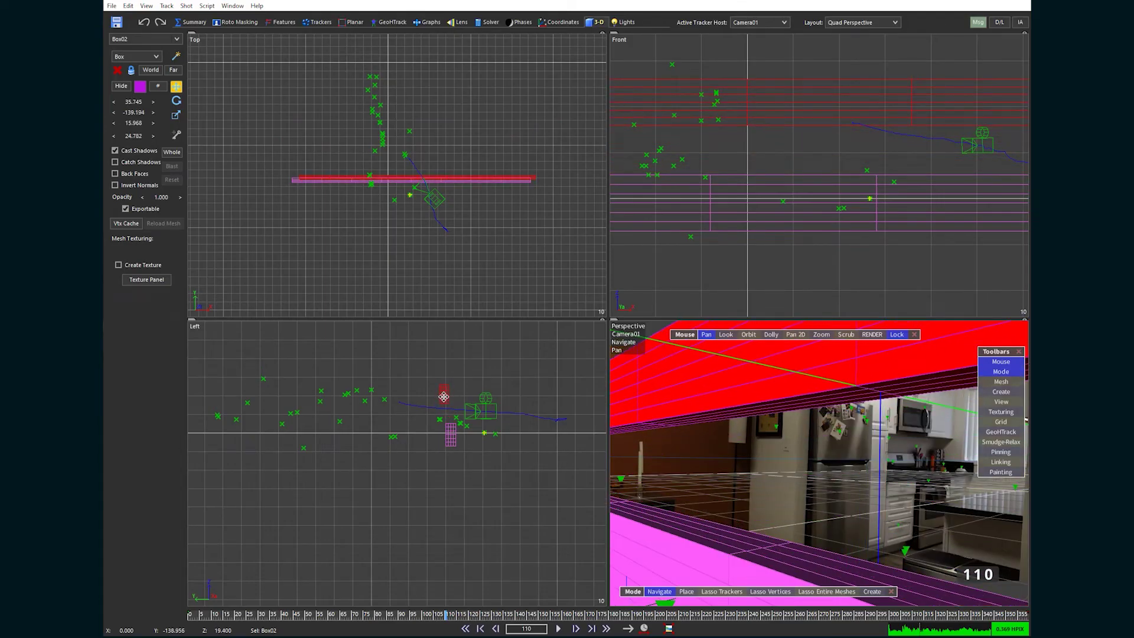
drag(420, 615, 543, 615)
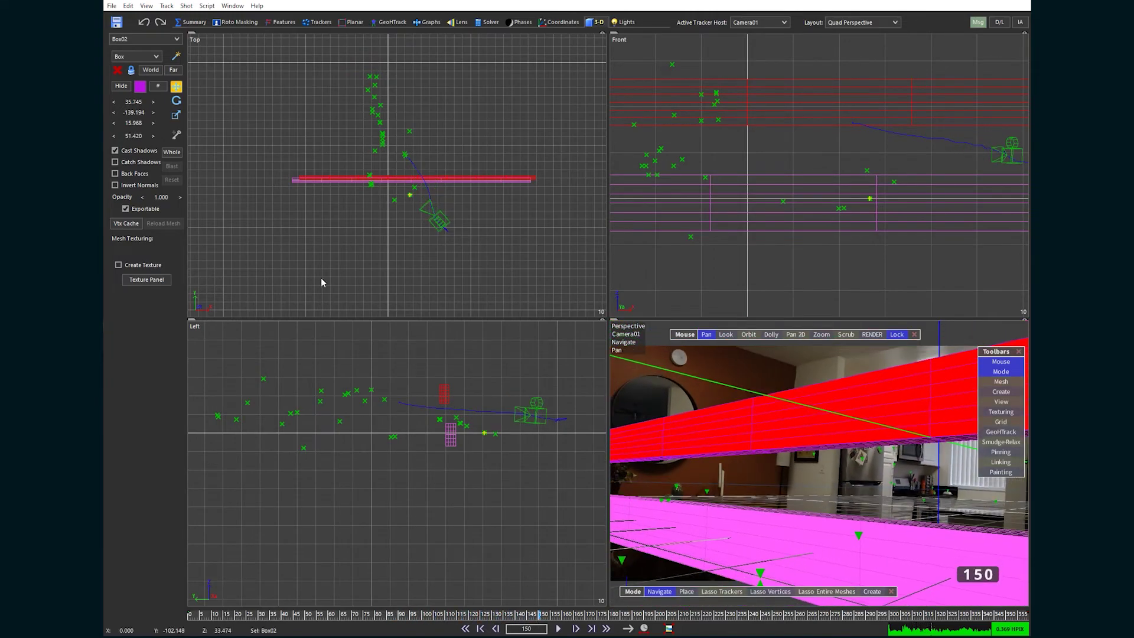
drag(338, 178, 381, 176)
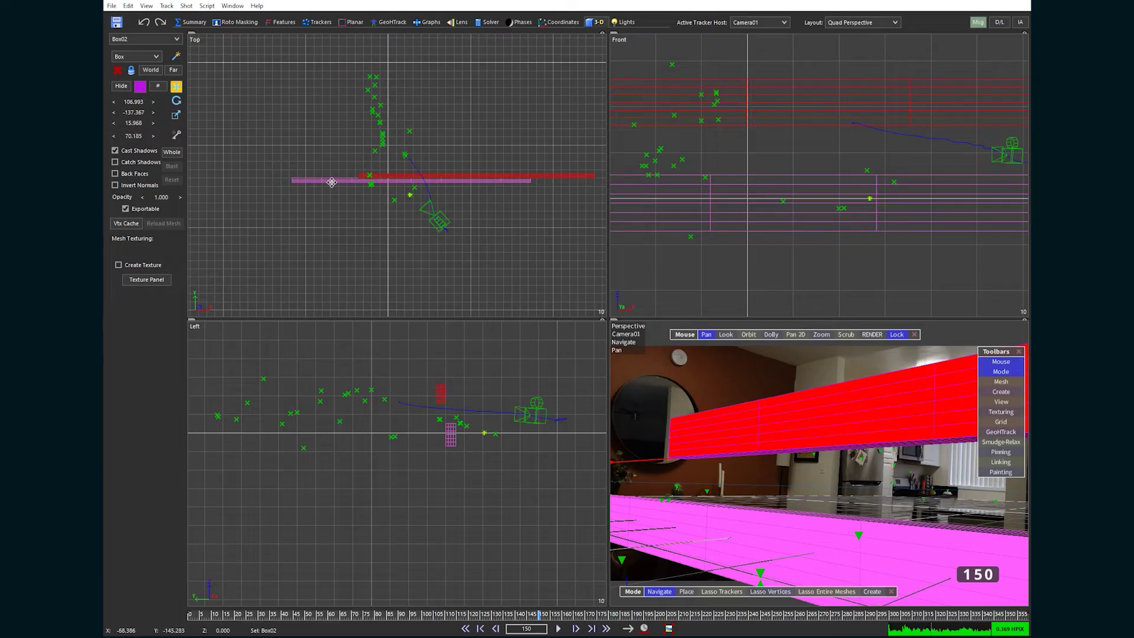
Step: Nudge Box01 slightly left and adjust Box02 so it sits directly over Box01
click(372, 178)
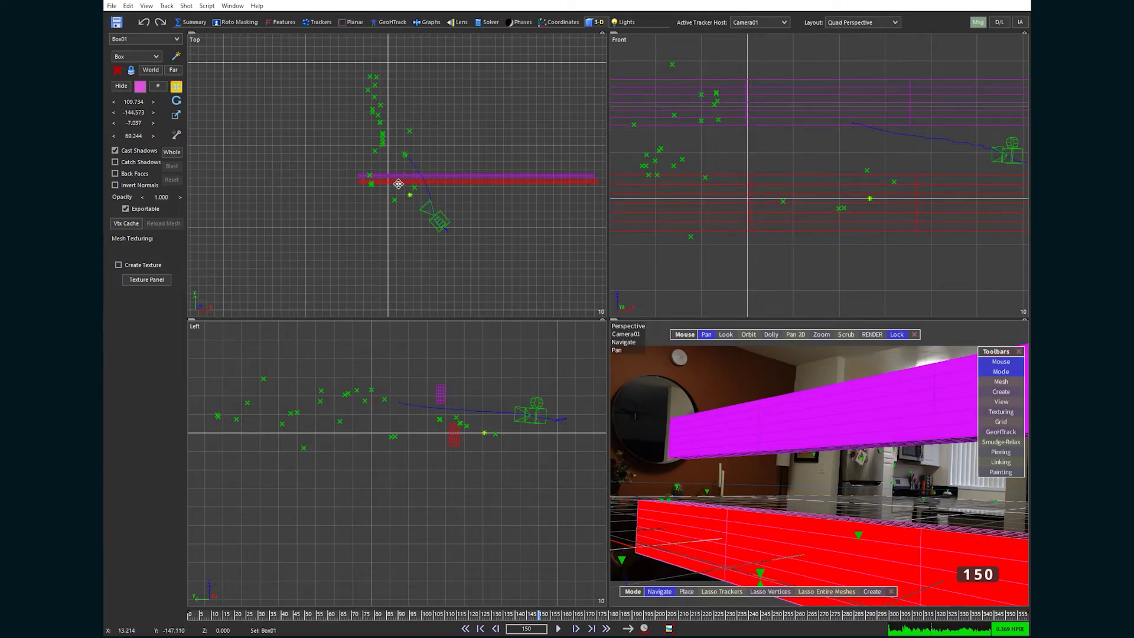
drag(398, 184, 395, 183)
scroll(371, 197, up, 5)
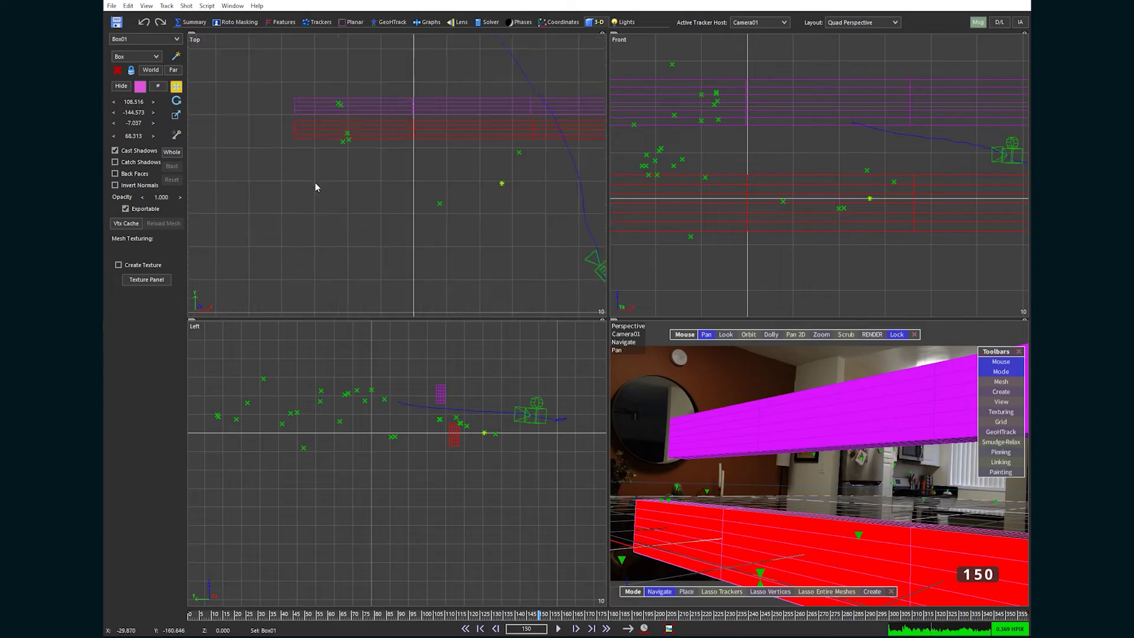
scroll(315, 187, down, 5)
scroll(321, 151, up, 3)
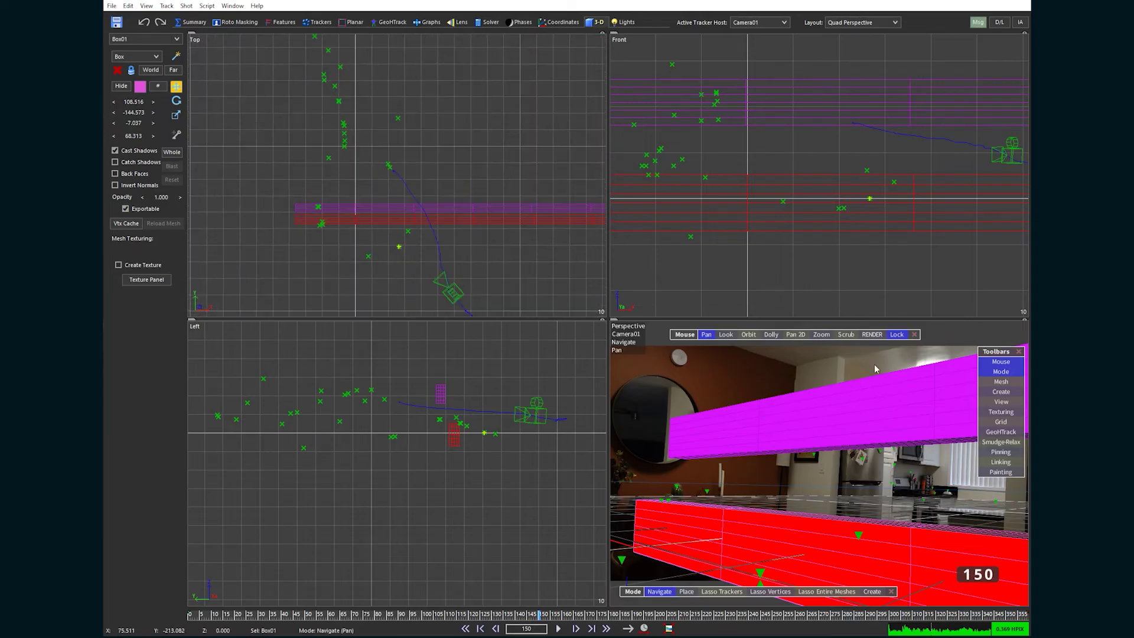
scroll(460, 425, up, 3)
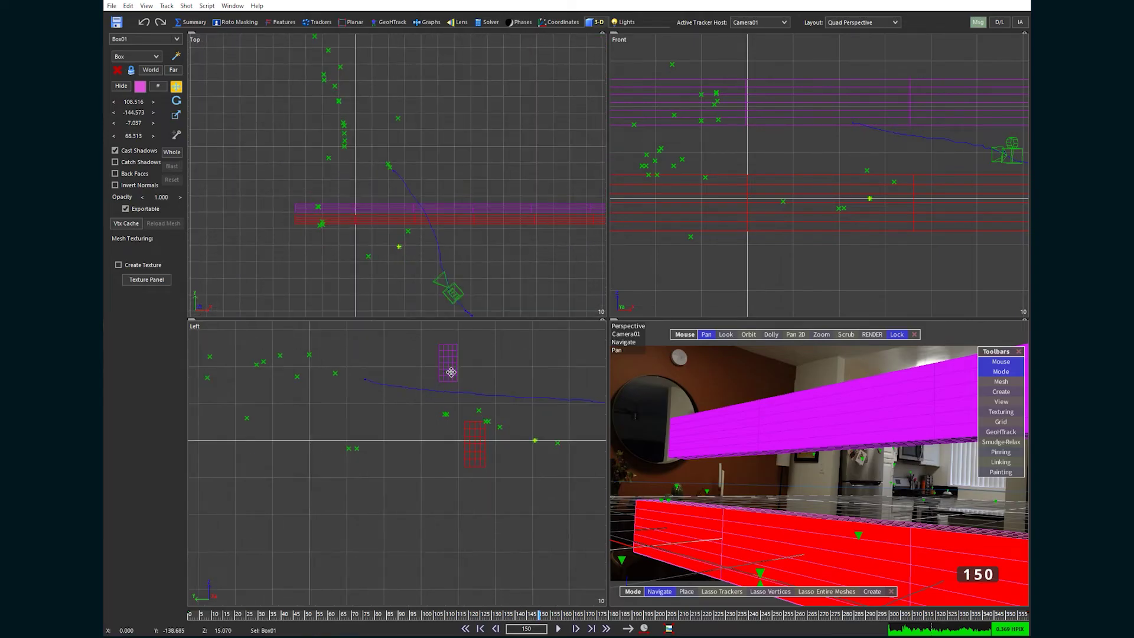
drag(451, 369, 477, 370)
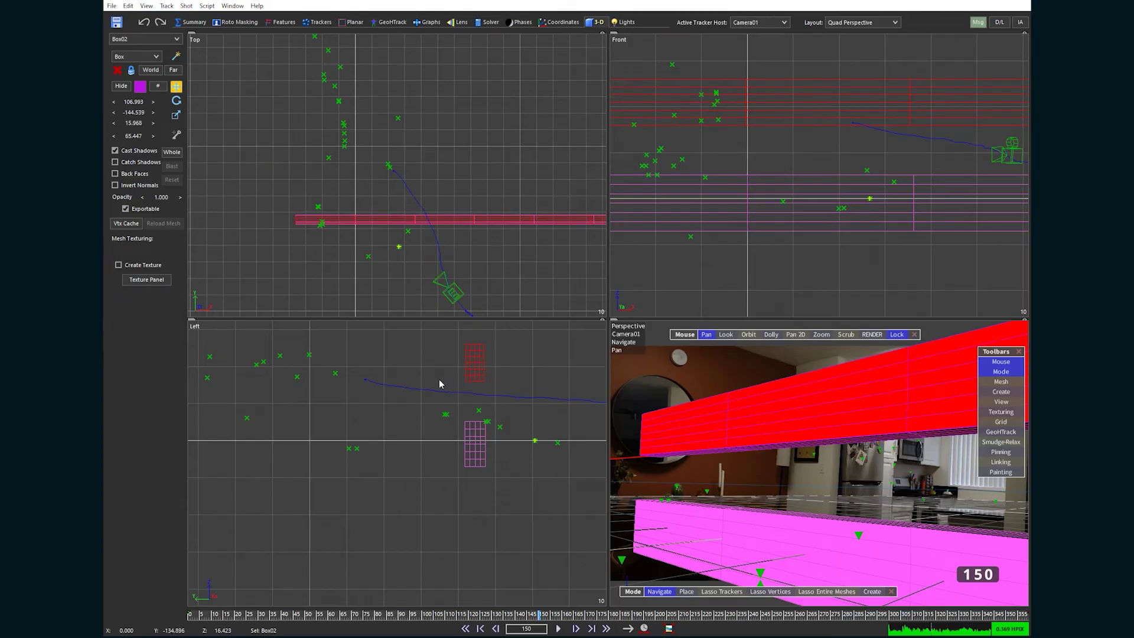
scroll(430, 266, down, 3)
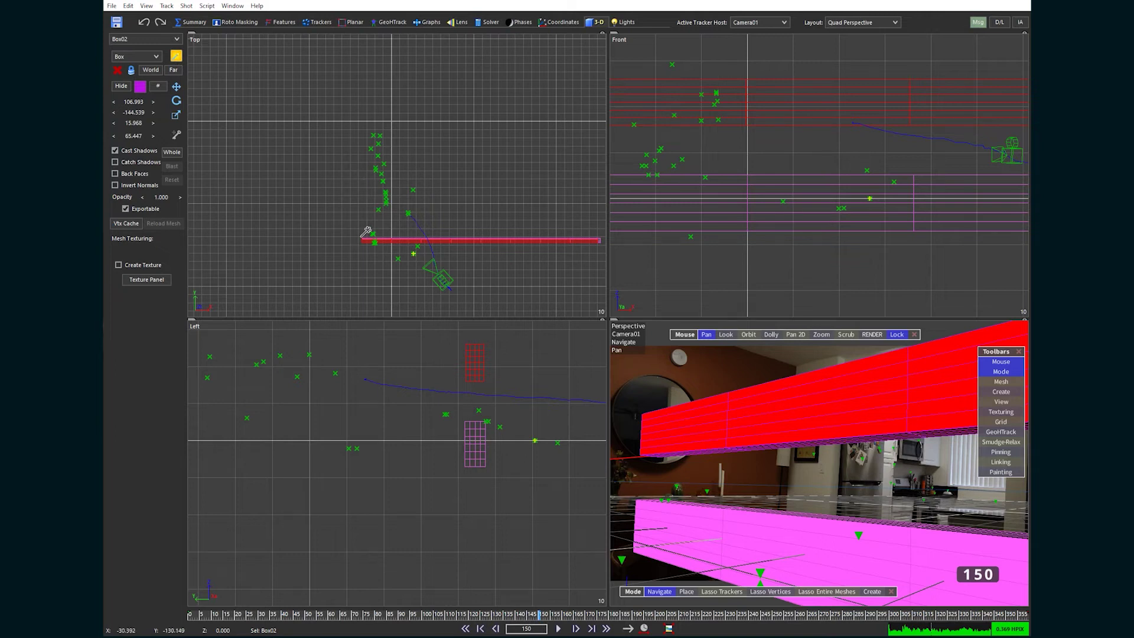
Step: Draw Box03 in the Top view, shift it left, lower it in the Front view, then replay from frame 0
drag(367, 231, 385, 193)
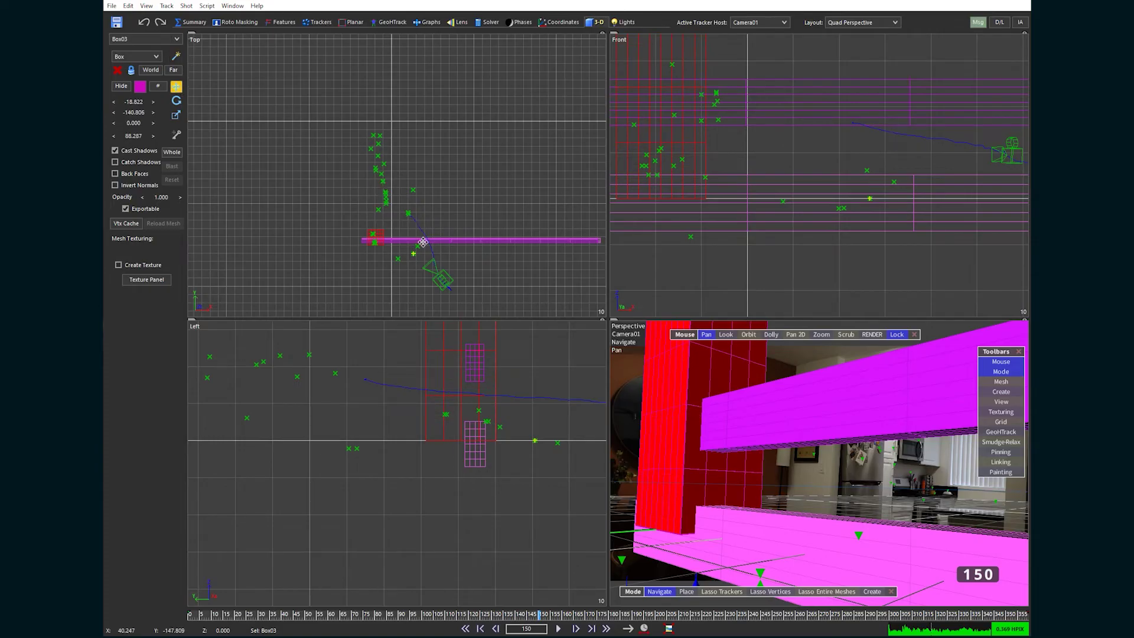
drag(381, 239, 369, 236)
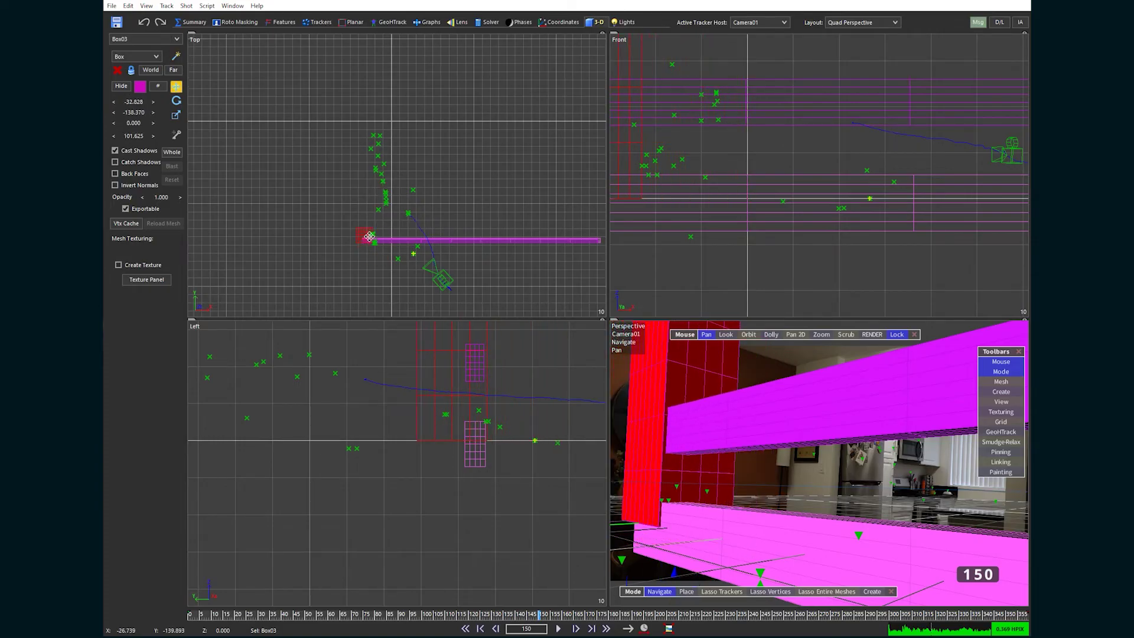
drag(626, 195, 626, 279)
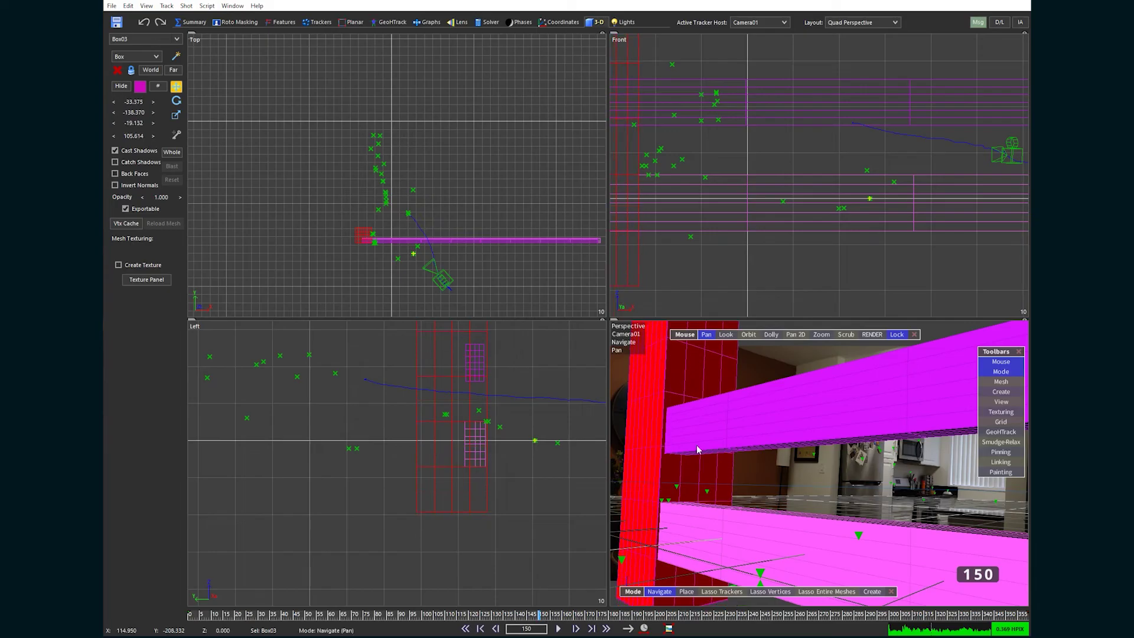
drag(698, 450, 660, 403)
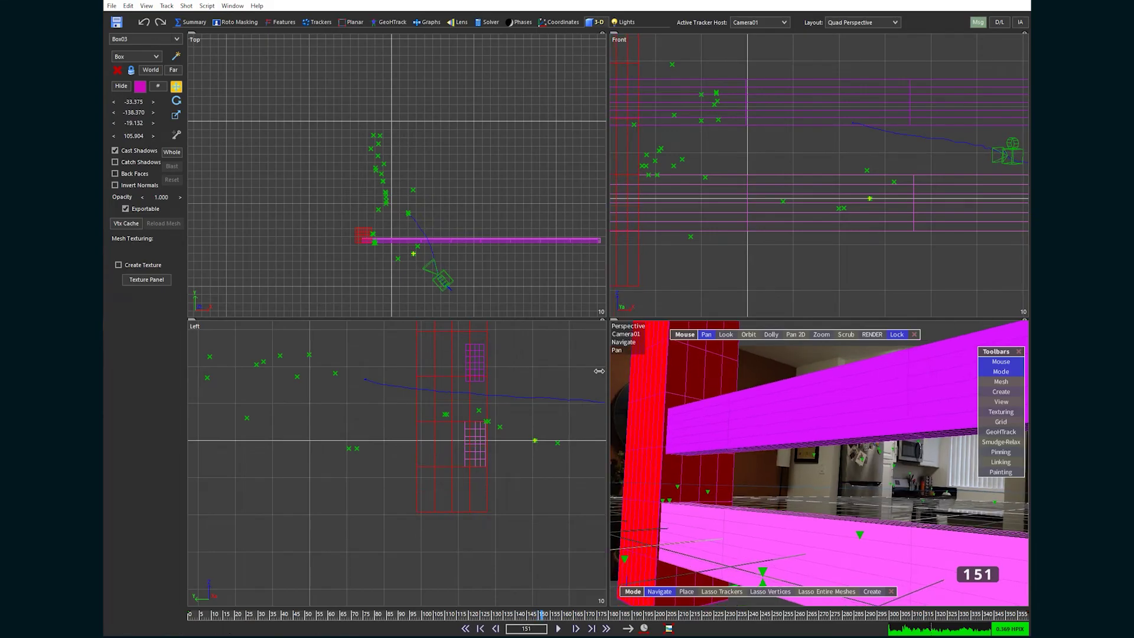
drag(599, 371, 577, 371)
drag(207, 622, 188, 617)
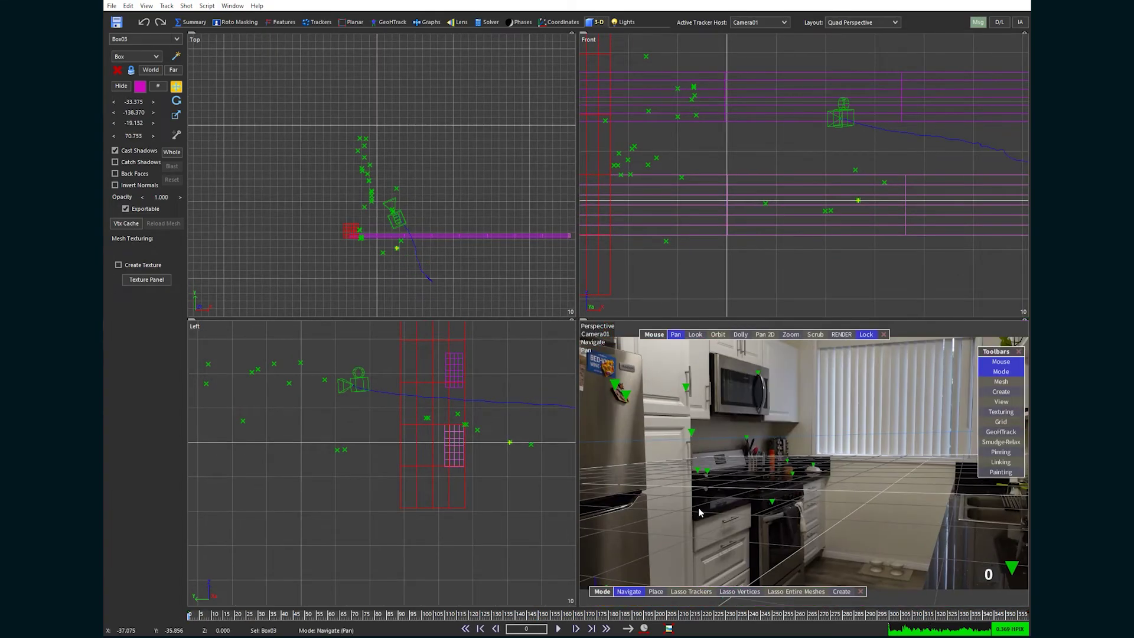
key(space)
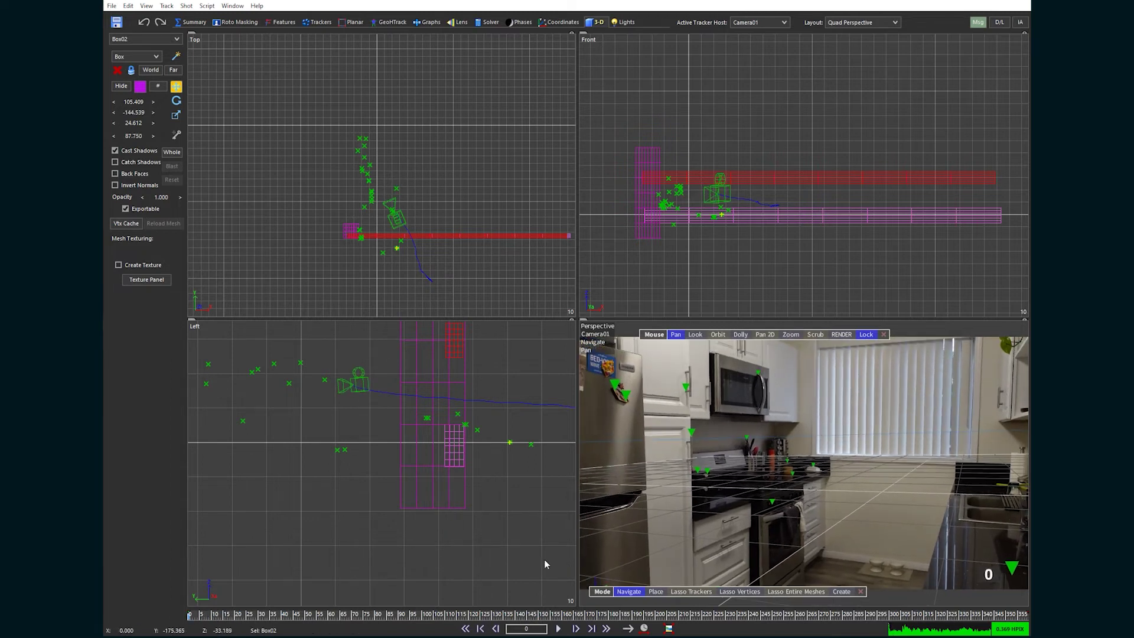
Step: Scrub to around frame 140 to confirm the boxes stay locked to the kitchen footage
drag(380, 615, 557, 608)
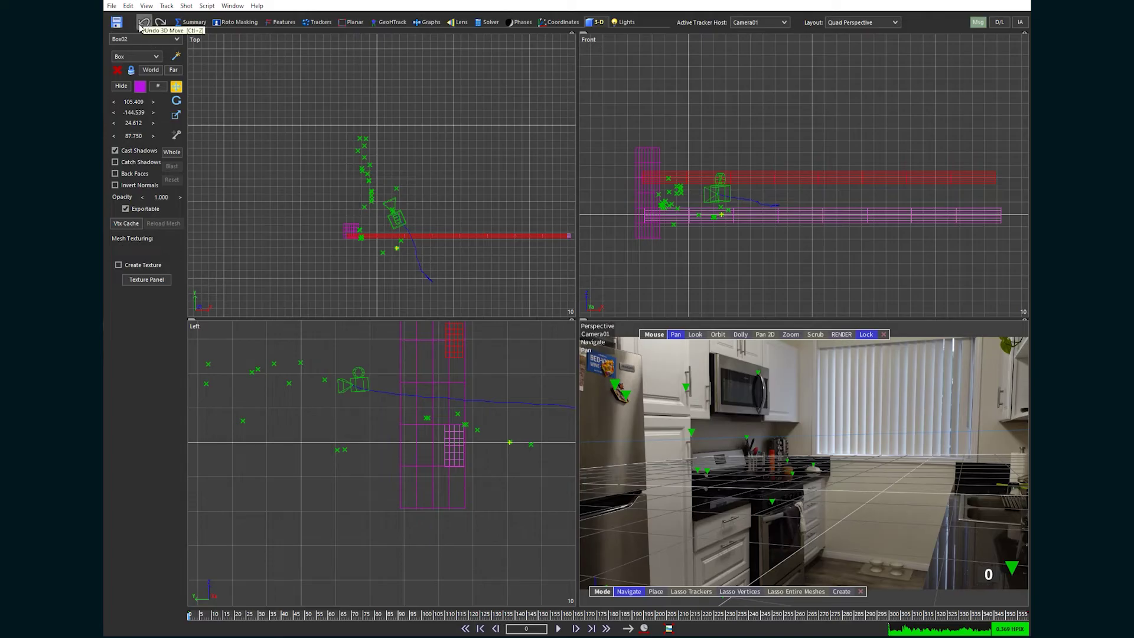
Step: Export the scene as Alembic 1.5+ file C1900-SABILIZED_00000-v2.abc with default settings
click(114, 6)
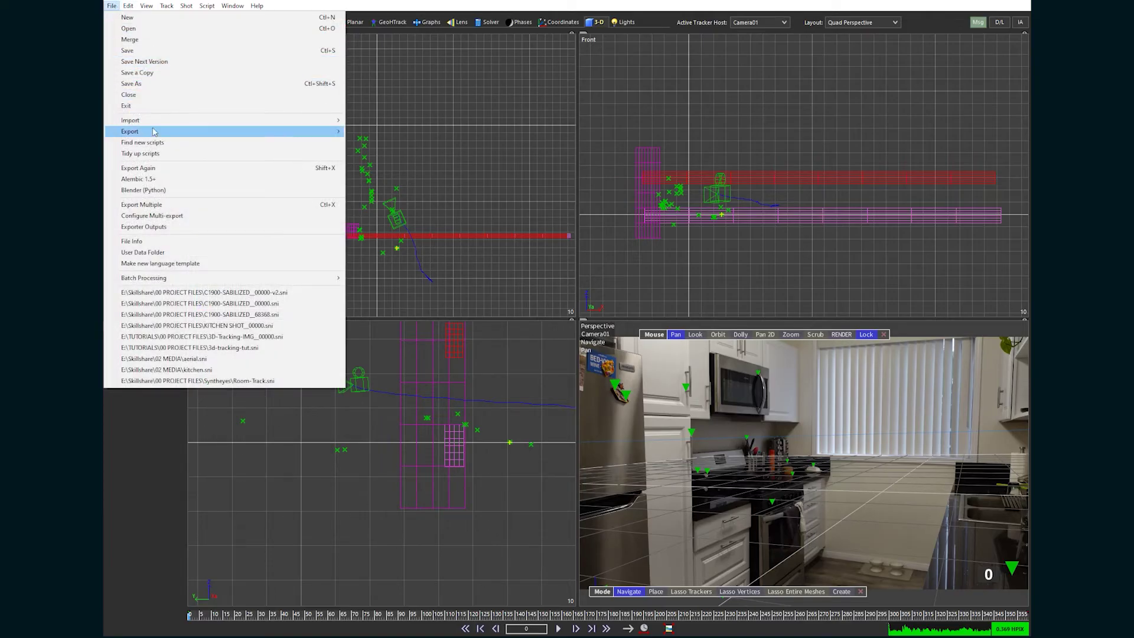
mouse_move(202, 133)
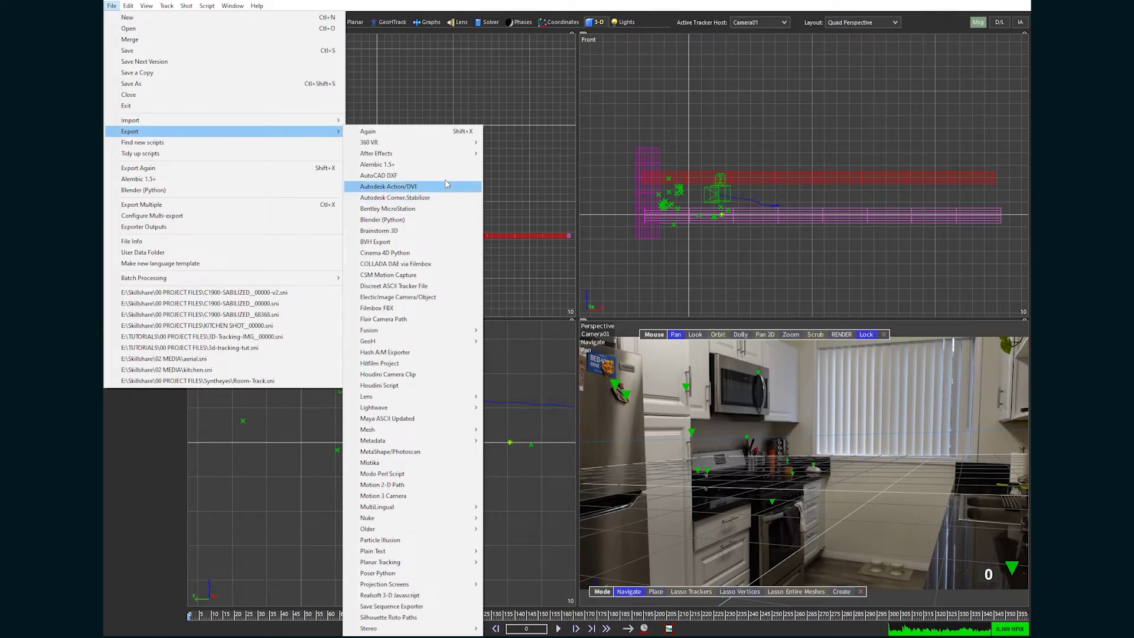
click(393, 166)
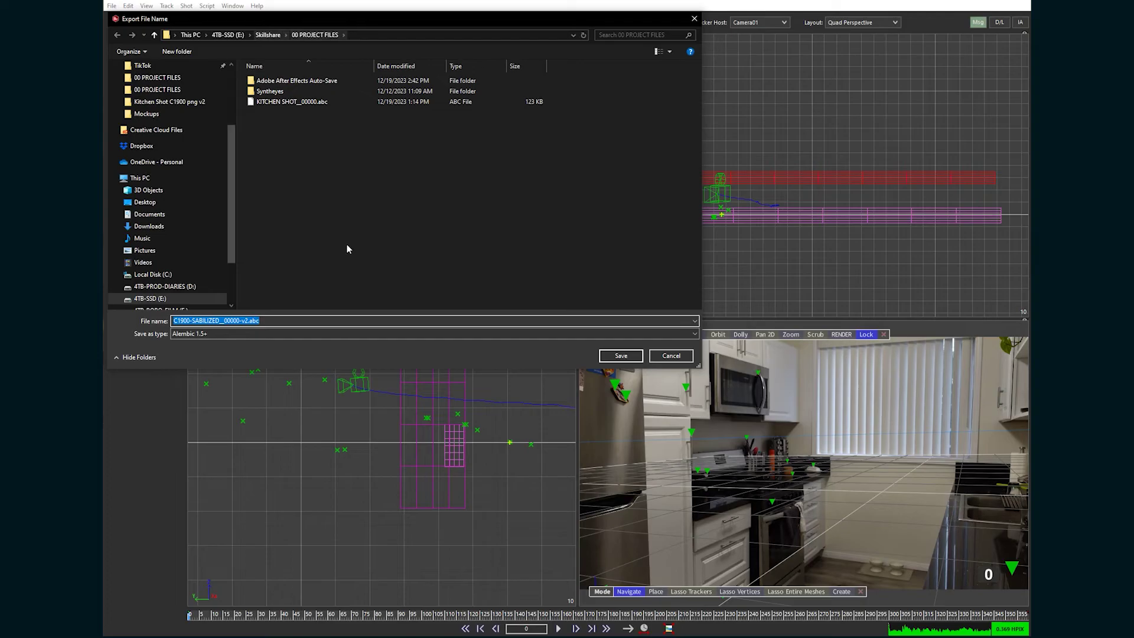
click(621, 355)
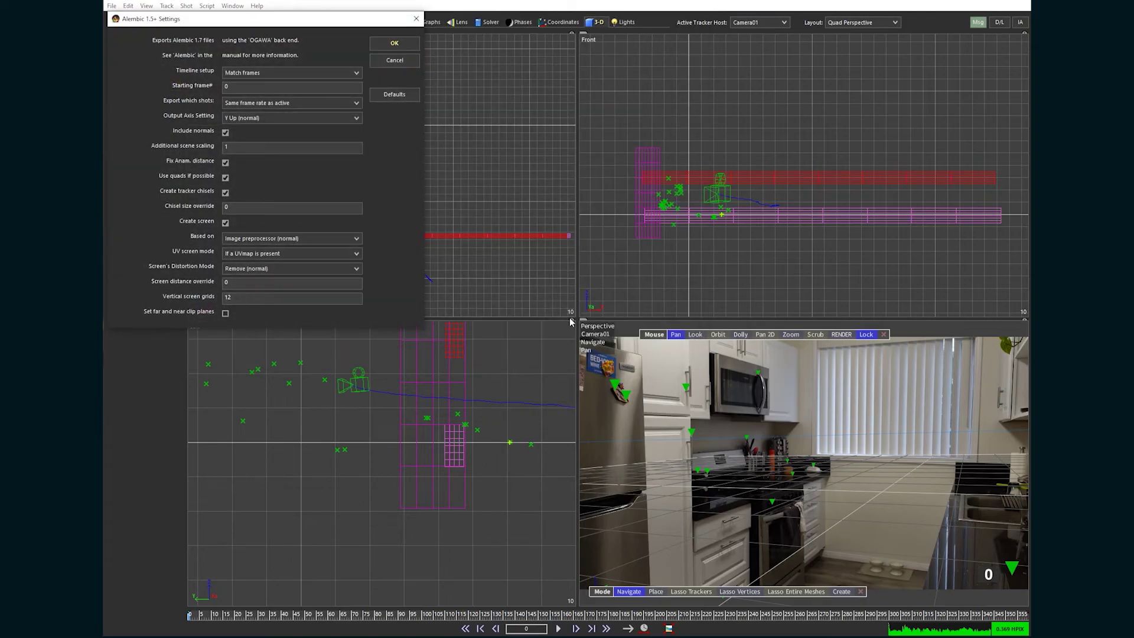
click(395, 45)
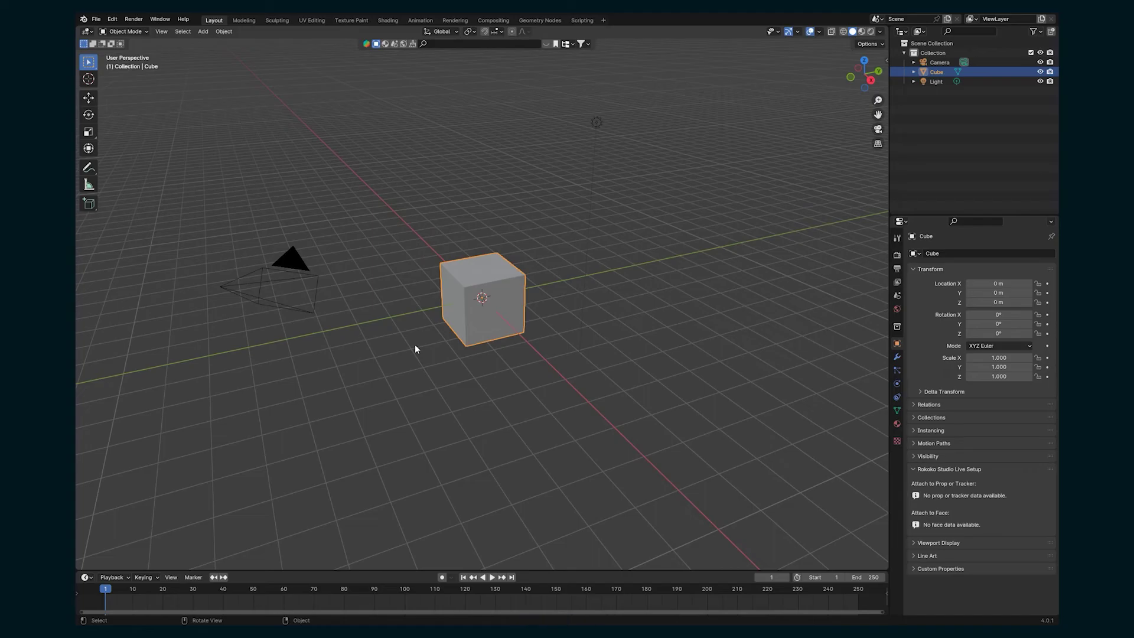
Step: Delete the default cube, camera and light, then save the empty Blender file
click(413, 341)
key(a)
key(x)
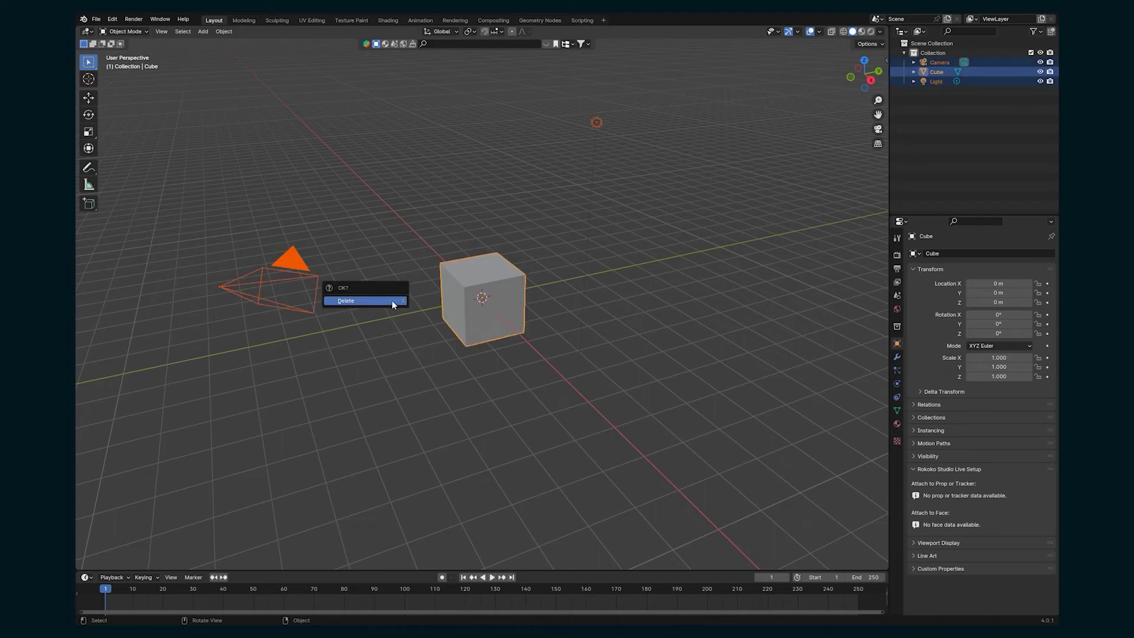
click(391, 300)
key(ctrl+s)
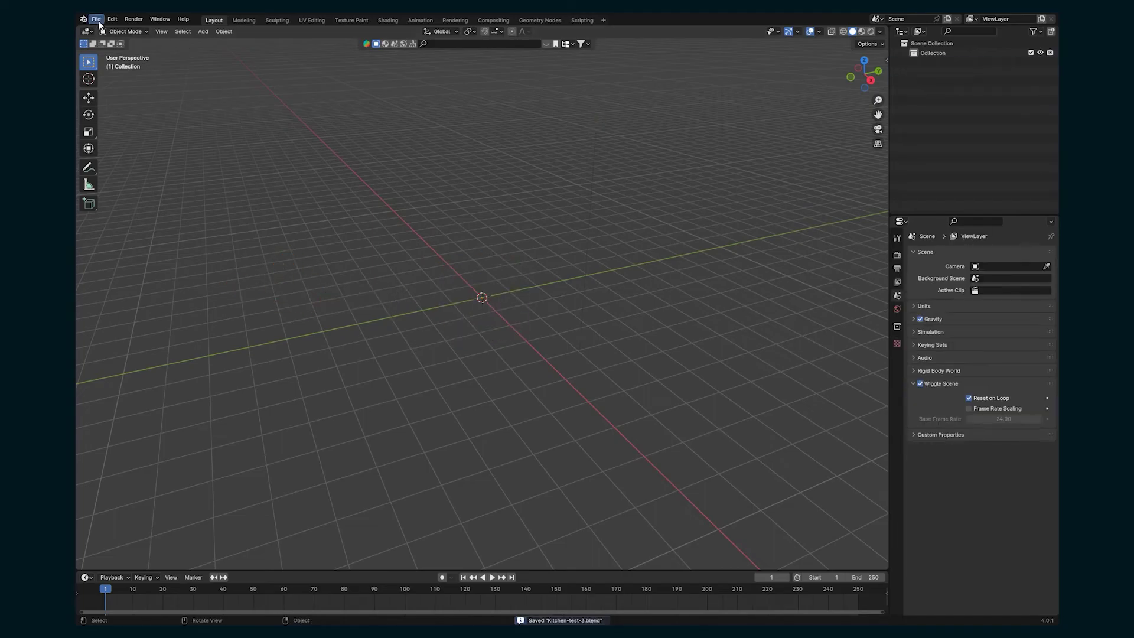
Step: Import the Alembic file C1900-SABILIZED_00000-v2.abc into Blender
click(96, 19)
mouse_move(116, 155)
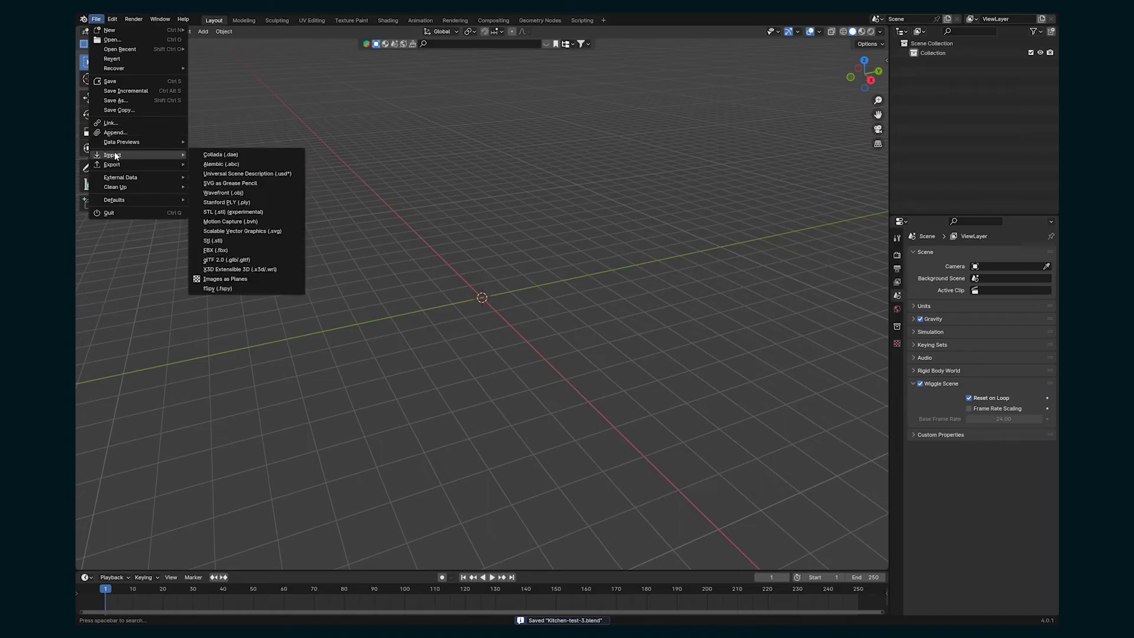
click(251, 164)
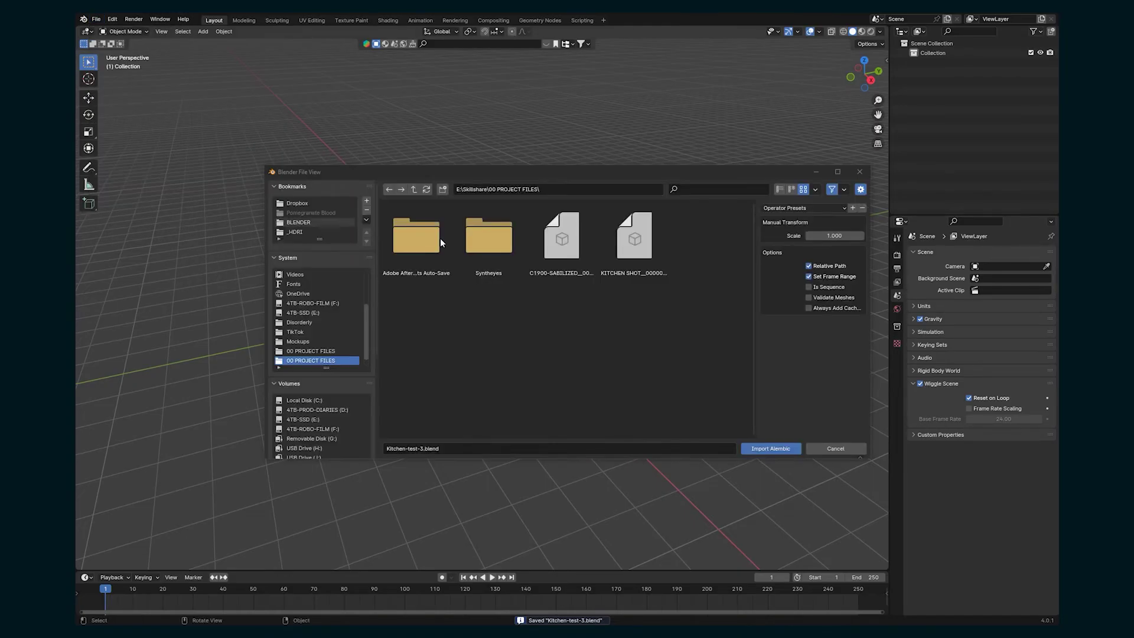
click(441, 231)
click(762, 448)
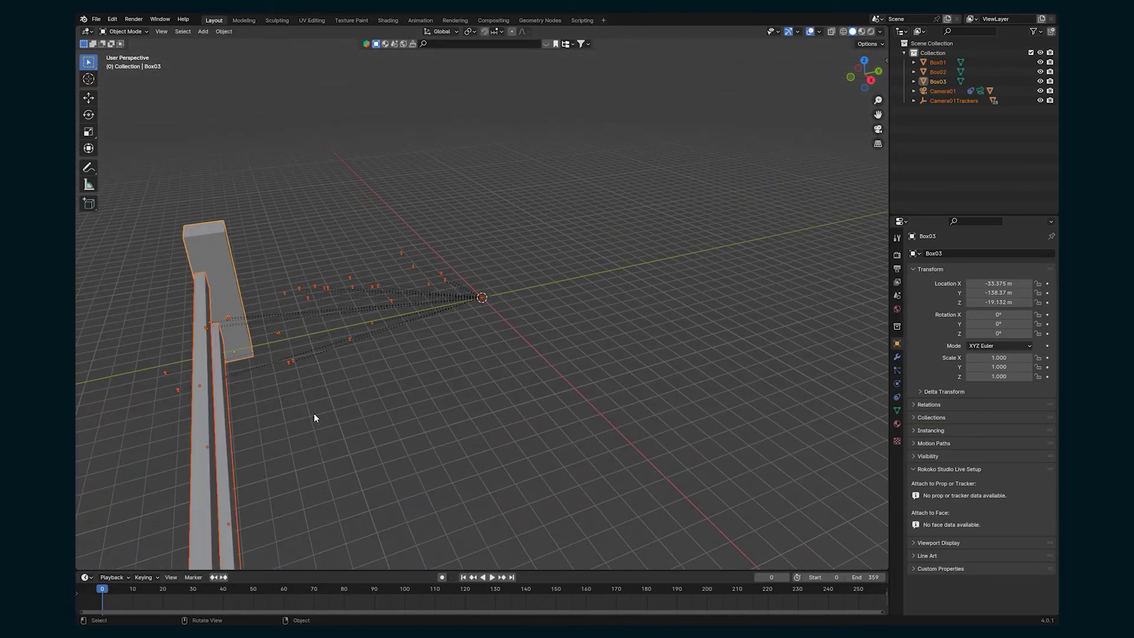
Step: Orbit around the imported boxes and trackers, then play and scrub the camera animation to check it
middle_drag(314, 413, 354, 409)
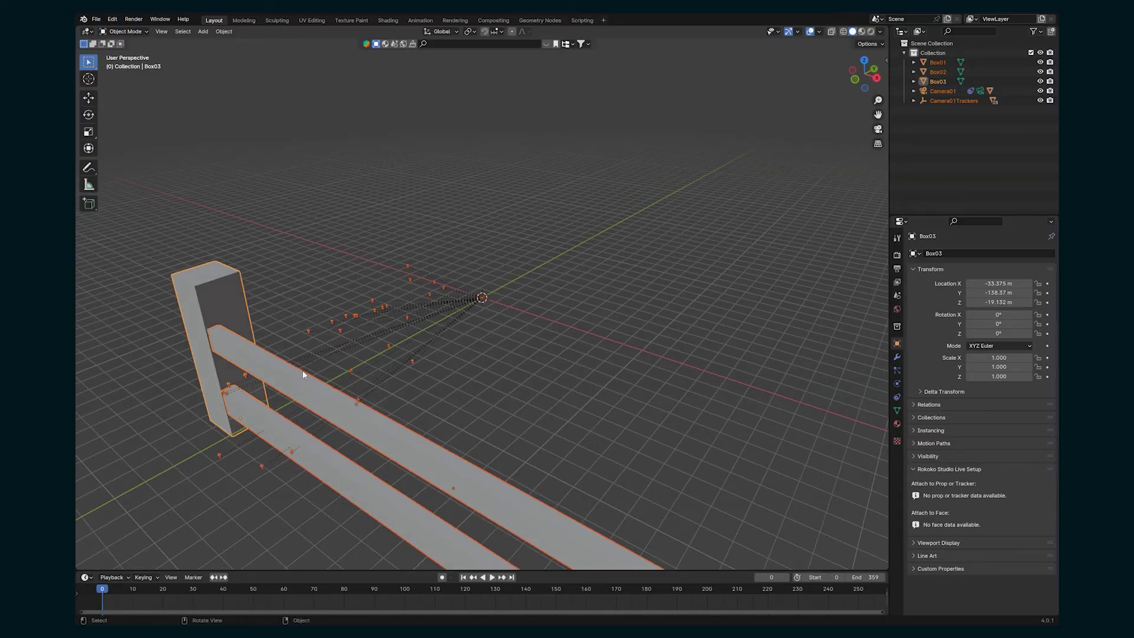
scroll(303, 367, up, 3)
scroll(285, 548, down, 1)
key(space)
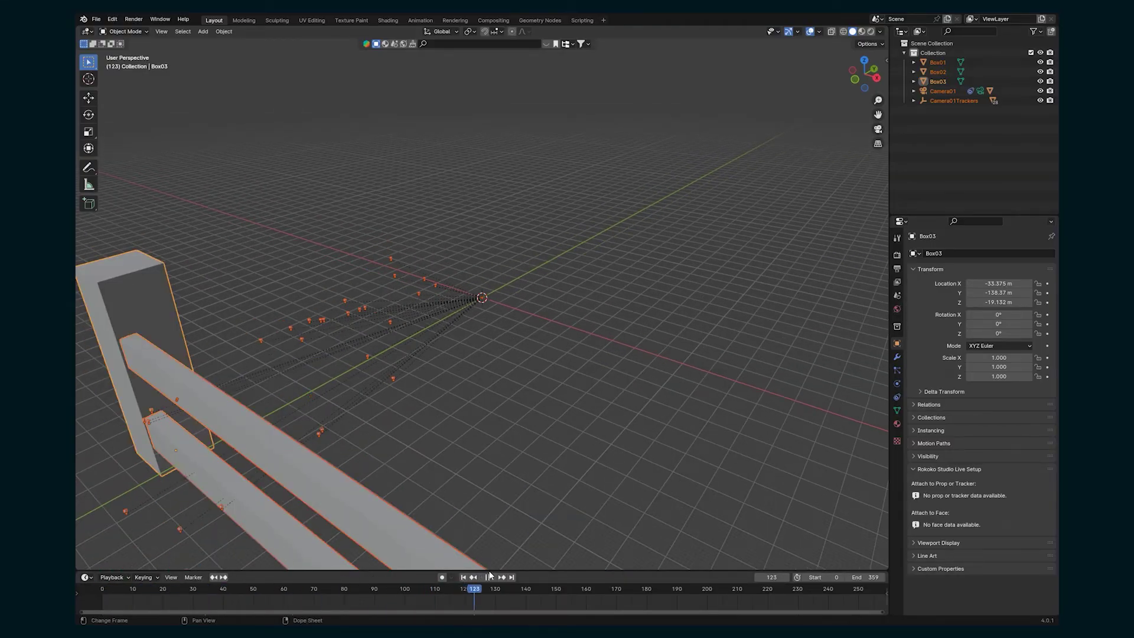
drag(438, 589, 226, 592)
key(space)
key(space)
mouse_move(104, 591)
mouse_down()
mouse_move(393, 584)
mouse_move(94, 608)
mouse_up()
key(space)
click(505, 384)
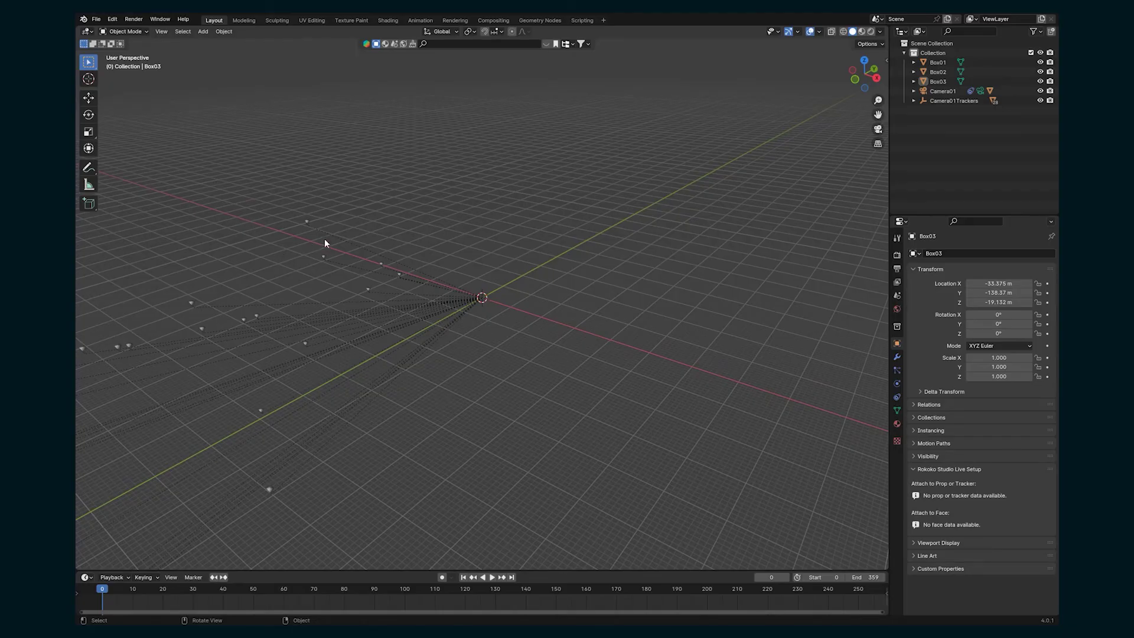
Step: Select all trackers under the Camera01Trackers group in the Outliner
click(307, 223)
key(period)
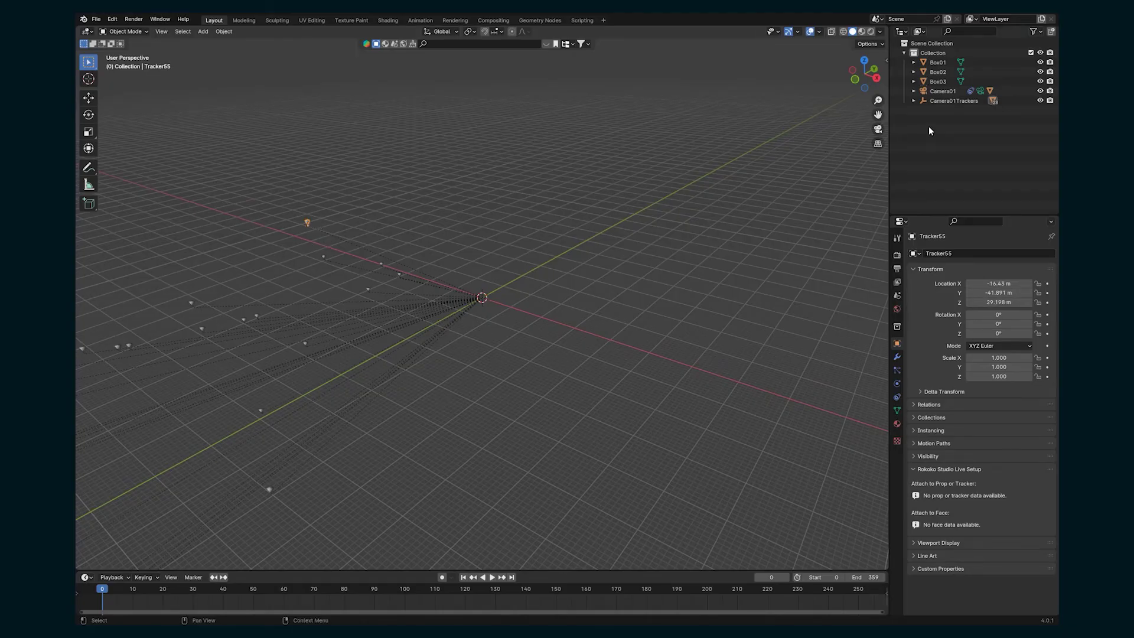
scroll(956, 139, up, 5)
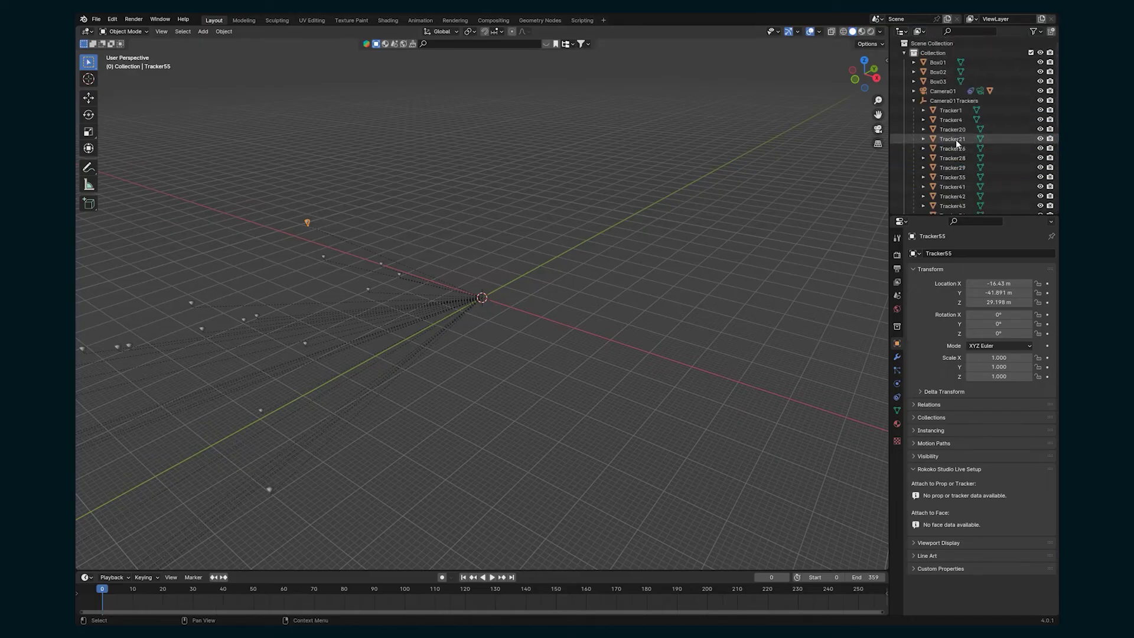
click(950, 101)
right_click(947, 100)
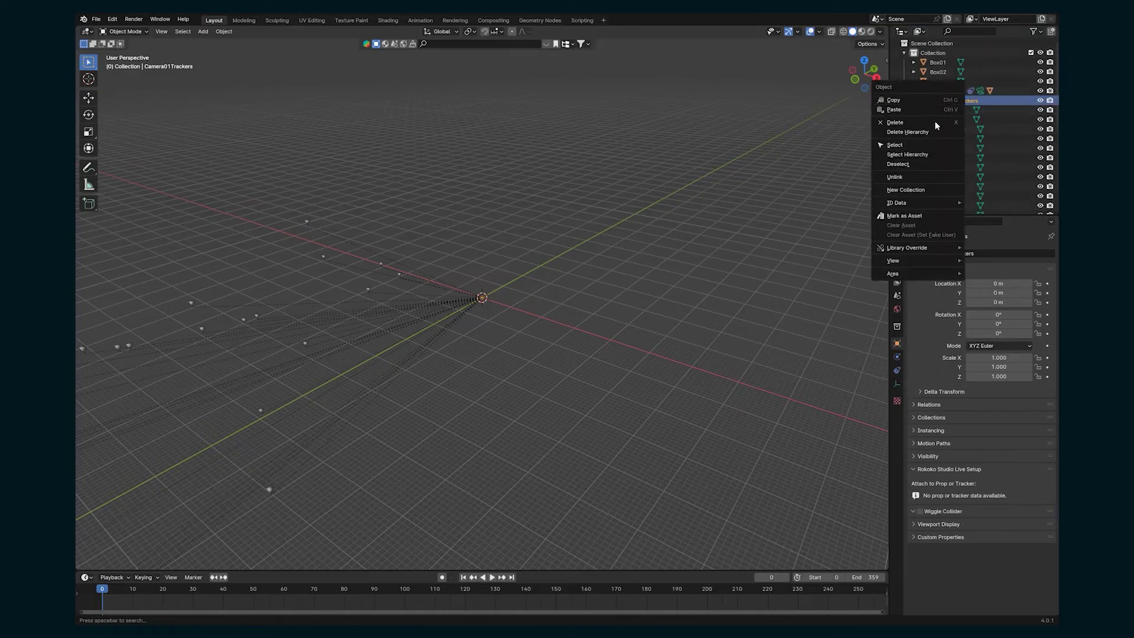
click(916, 153)
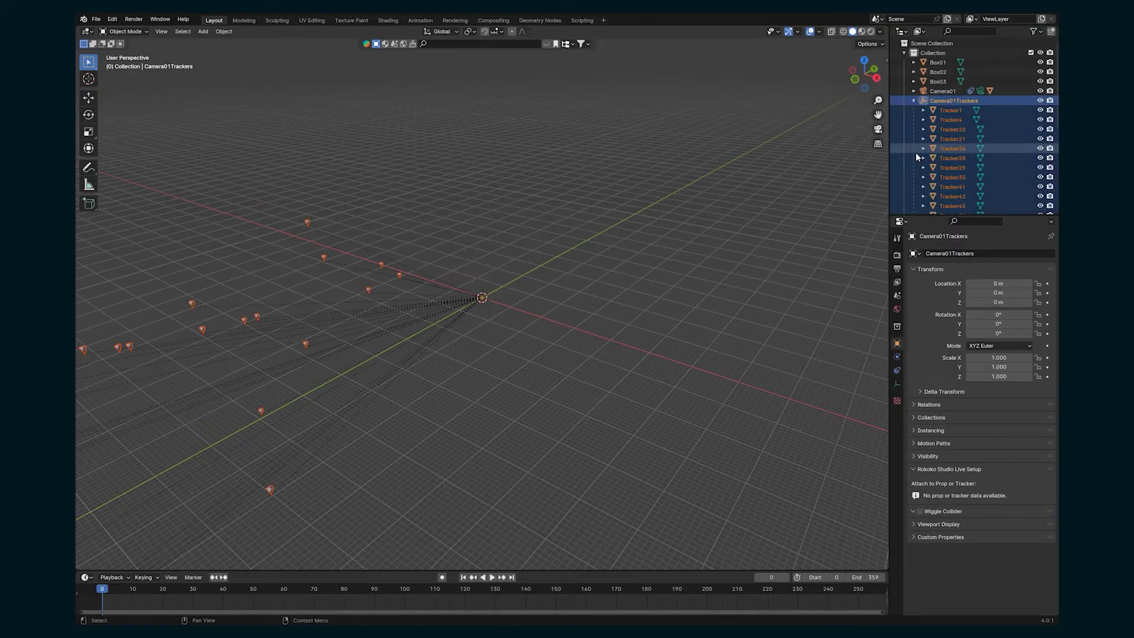
Step: Move the selected trackers into a new collection named TRACKERS
key(m)
click(509, 243)
text(TRA)
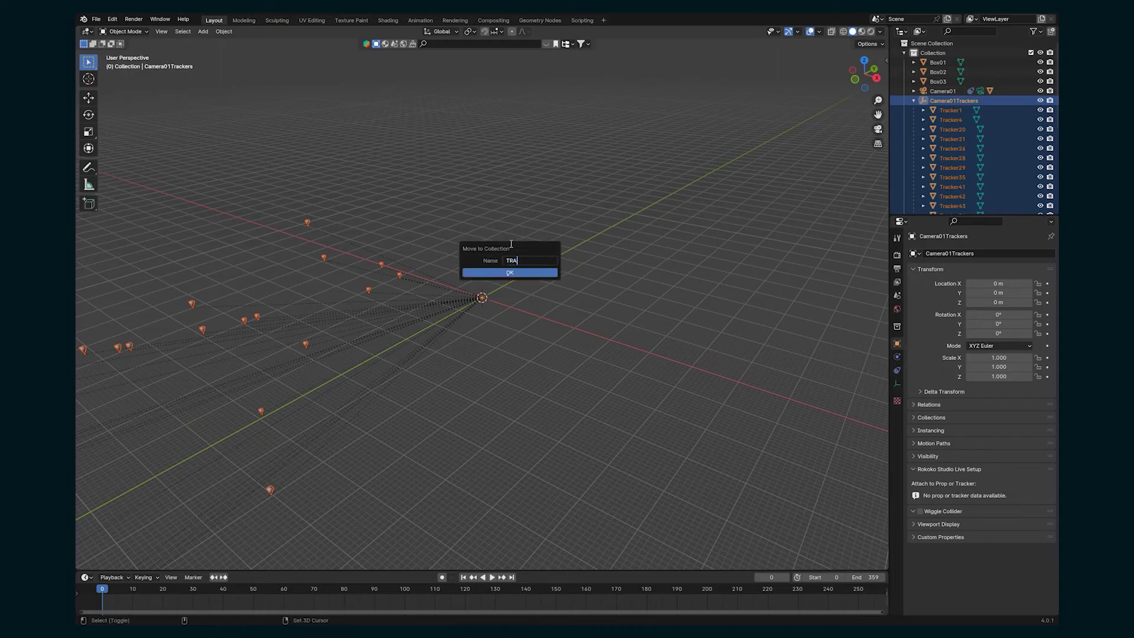
text(CKERS)
key(Return)
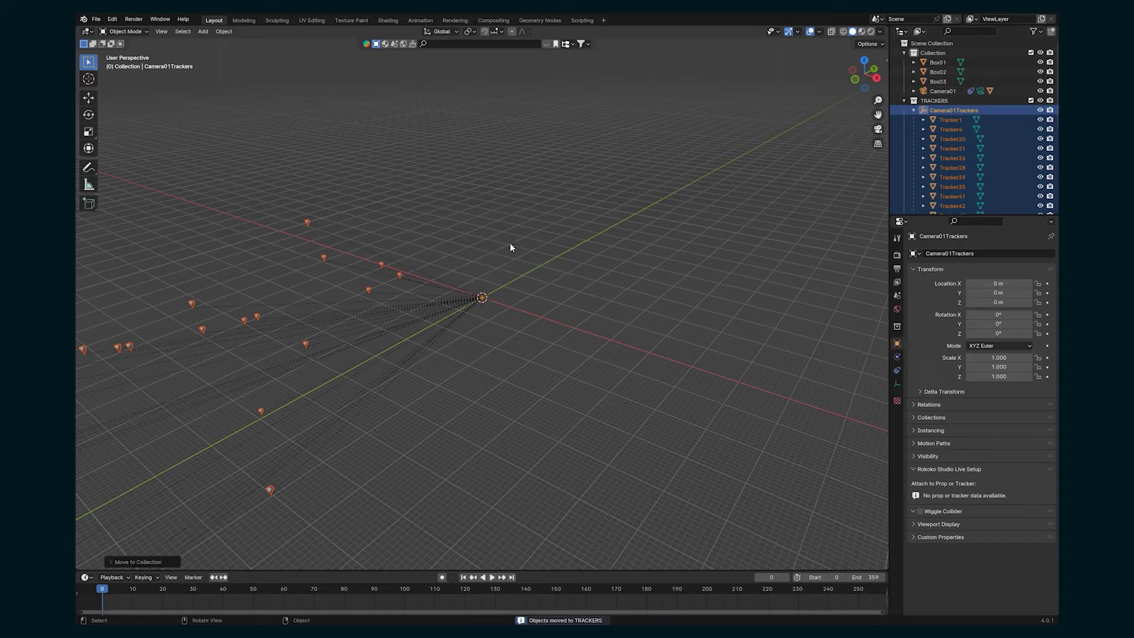
Step: Collapse the TRACKERS collection in the Outliner, checking its visibility toggle and contents
click(904, 101)
click(945, 101)
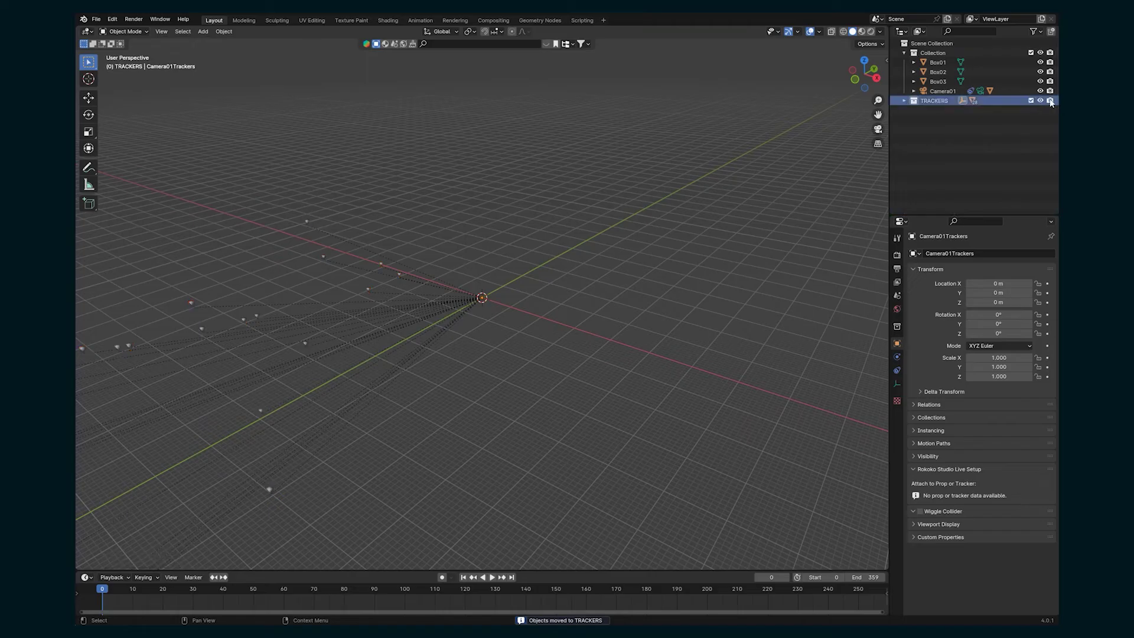
click(1041, 101)
click(1040, 100)
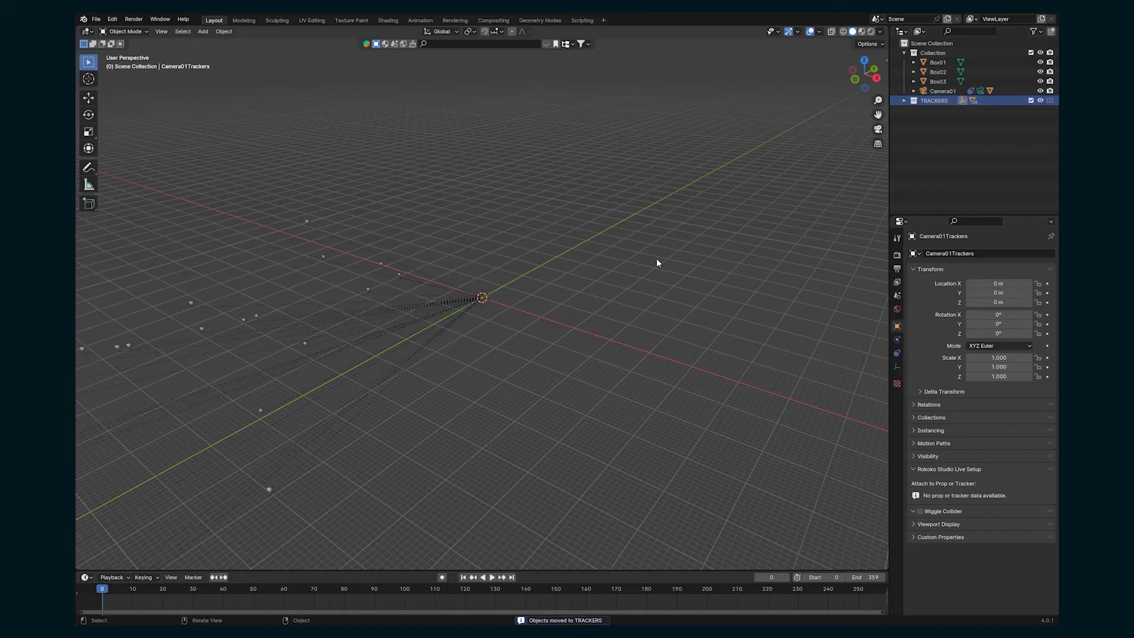
click(902, 102)
click(903, 101)
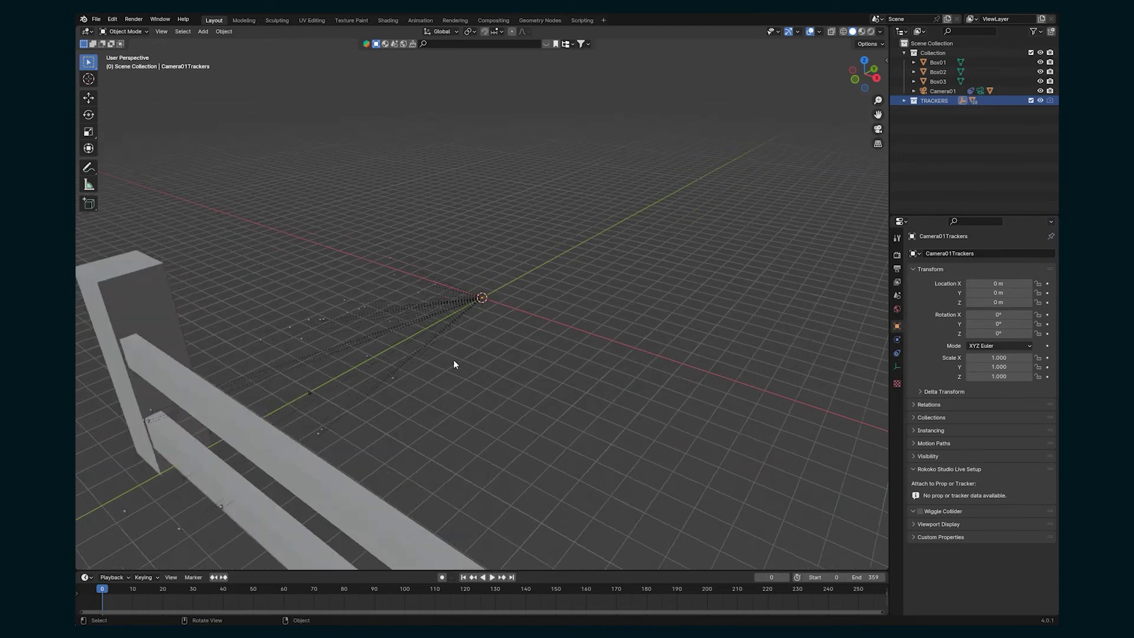
Step: Add a Mesh > Cube from the Shift+A menu and zoom out to see it at the origin
key(shift+a)
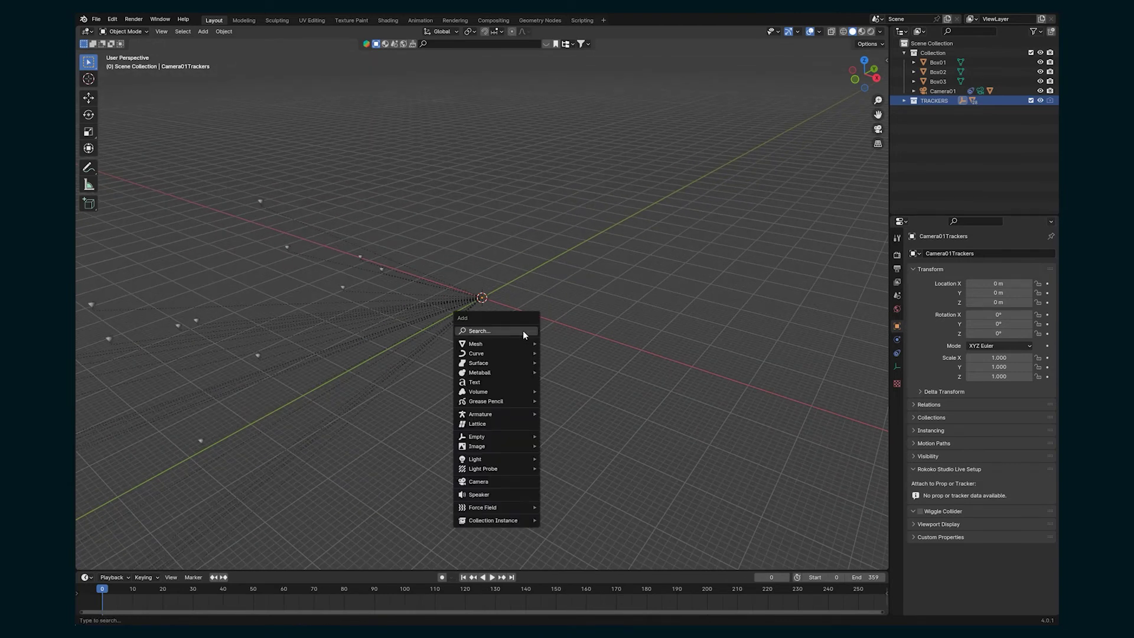
mouse_move(505, 348)
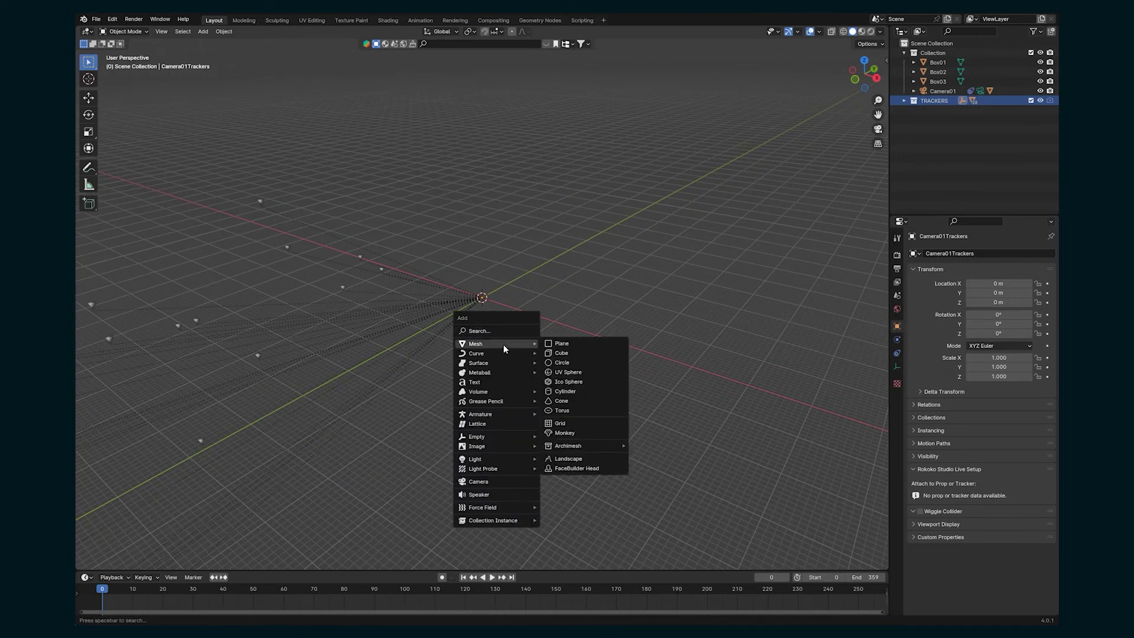
click(560, 353)
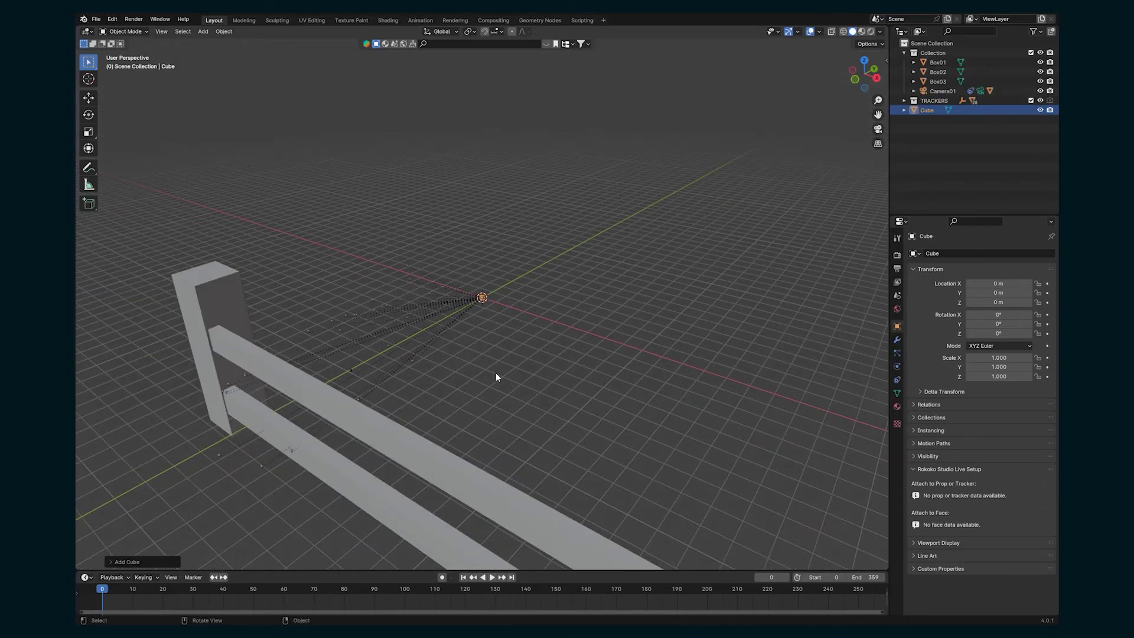
middle_drag(495, 372, 460, 411)
scroll(460, 406, down, 5)
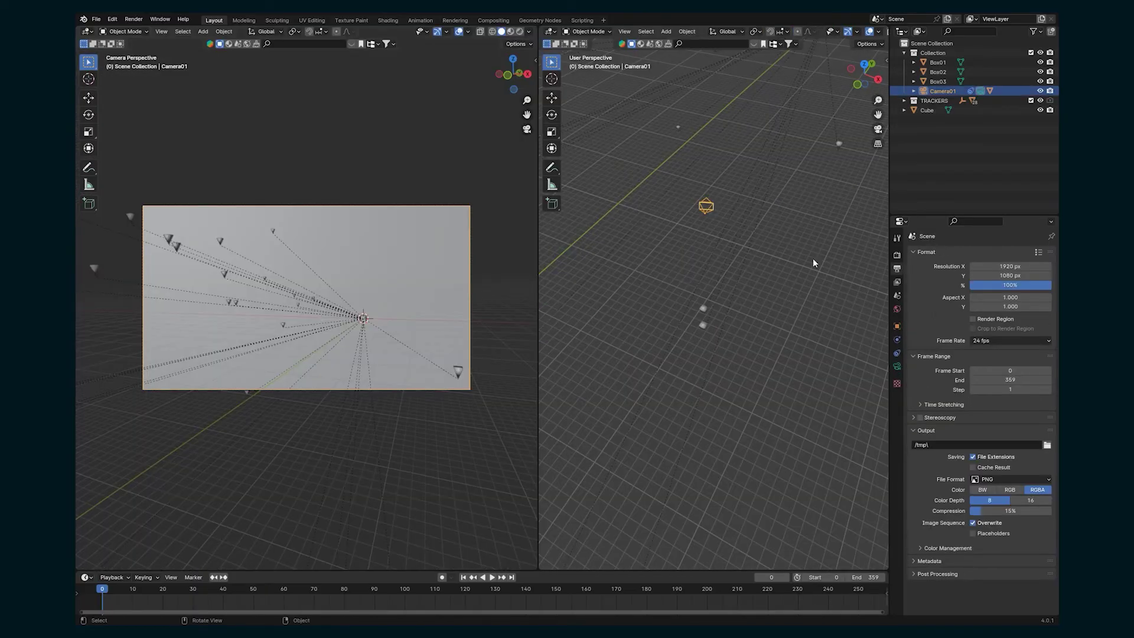
Step: Set the render resolution to 3840 × 2160 in Output Properties
click(652, 264)
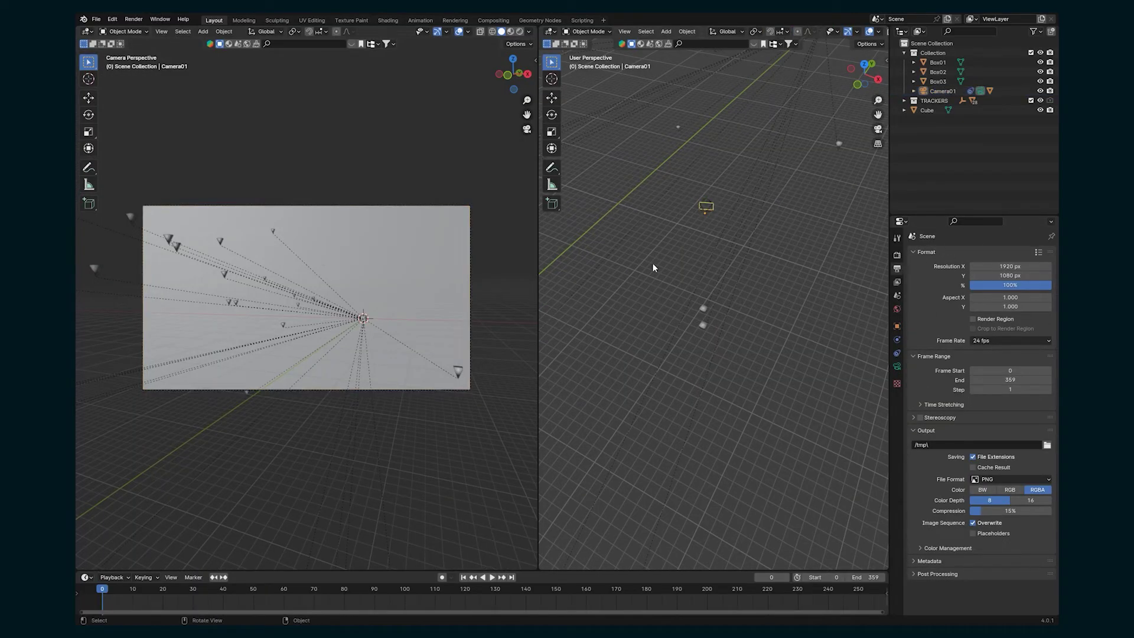
click(1002, 268)
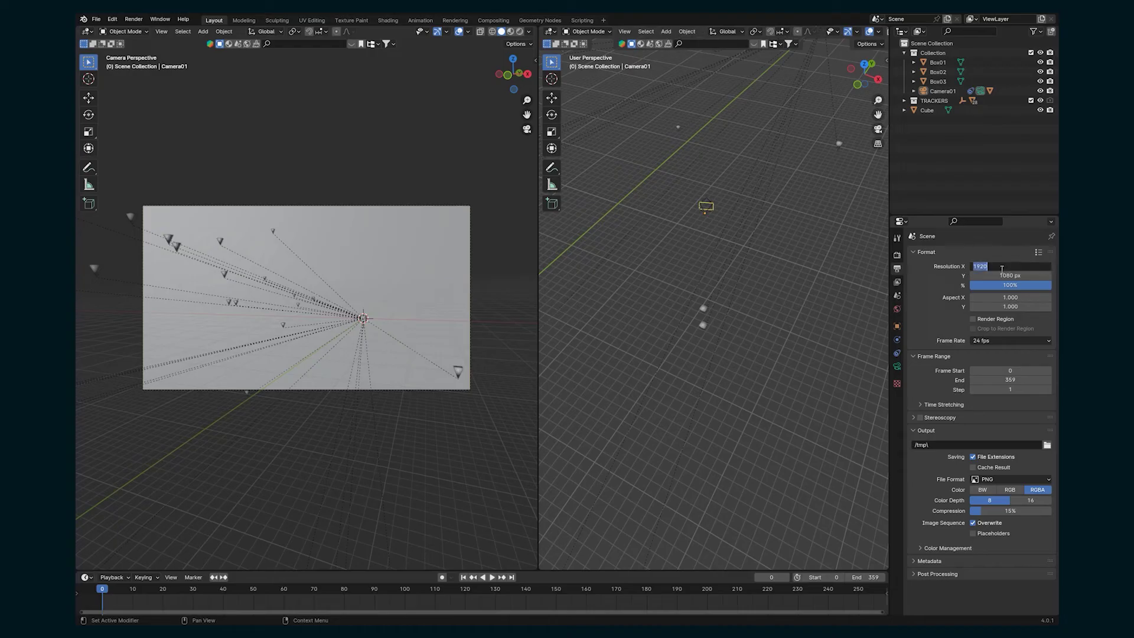
text(3840)
key(Return)
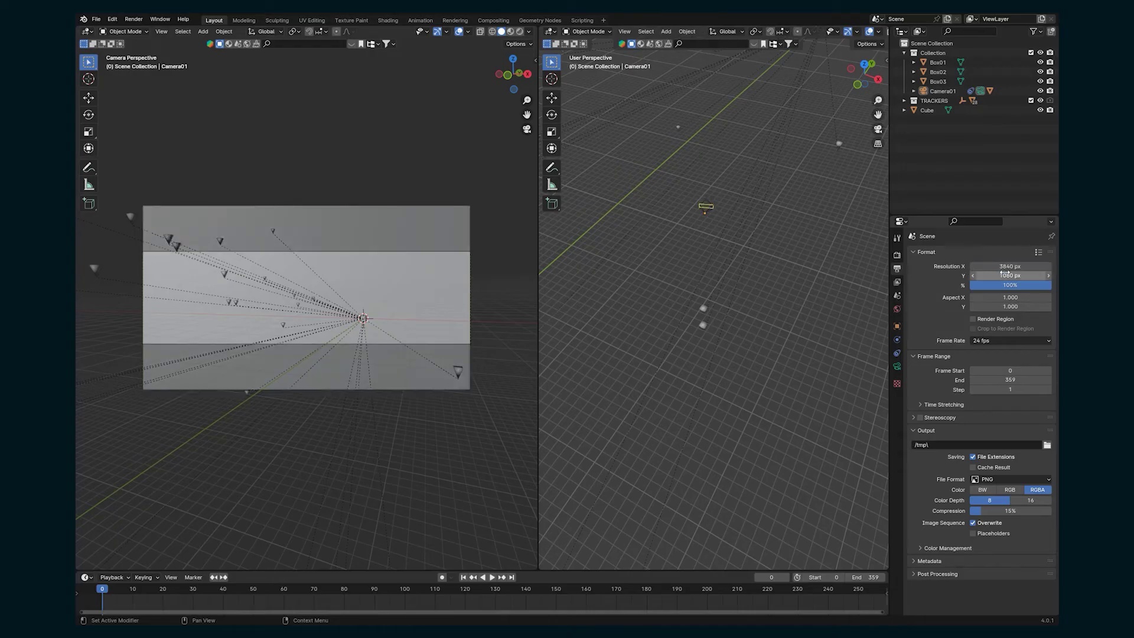
click(1004, 275)
text(2160)
key(Return)
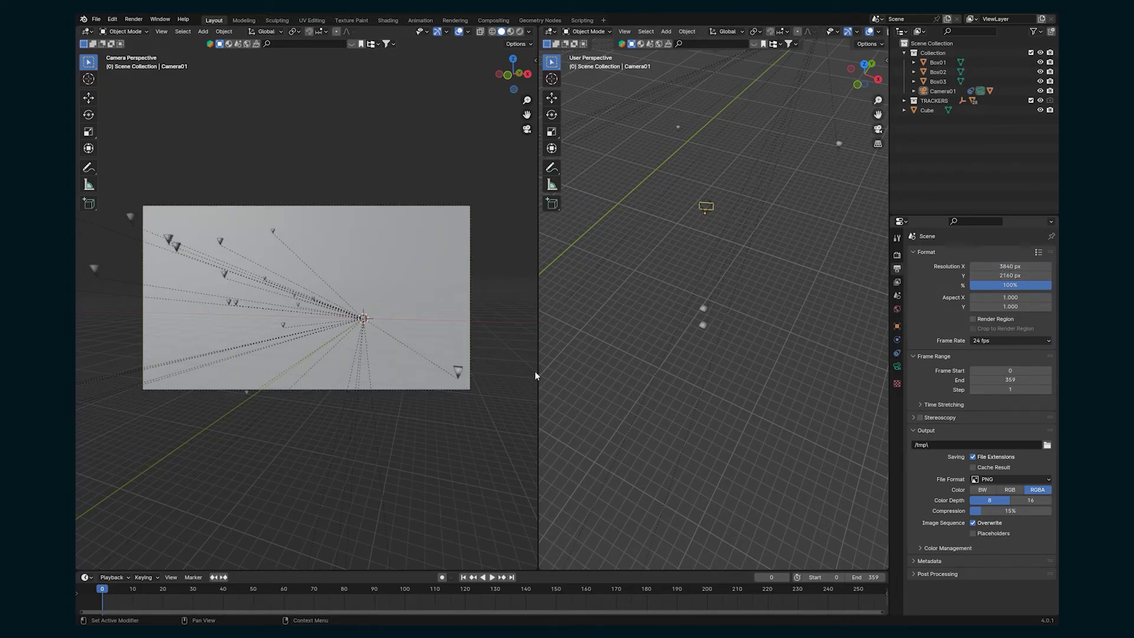
Step: Select and delete the Camera01Screen plane
click(707, 207)
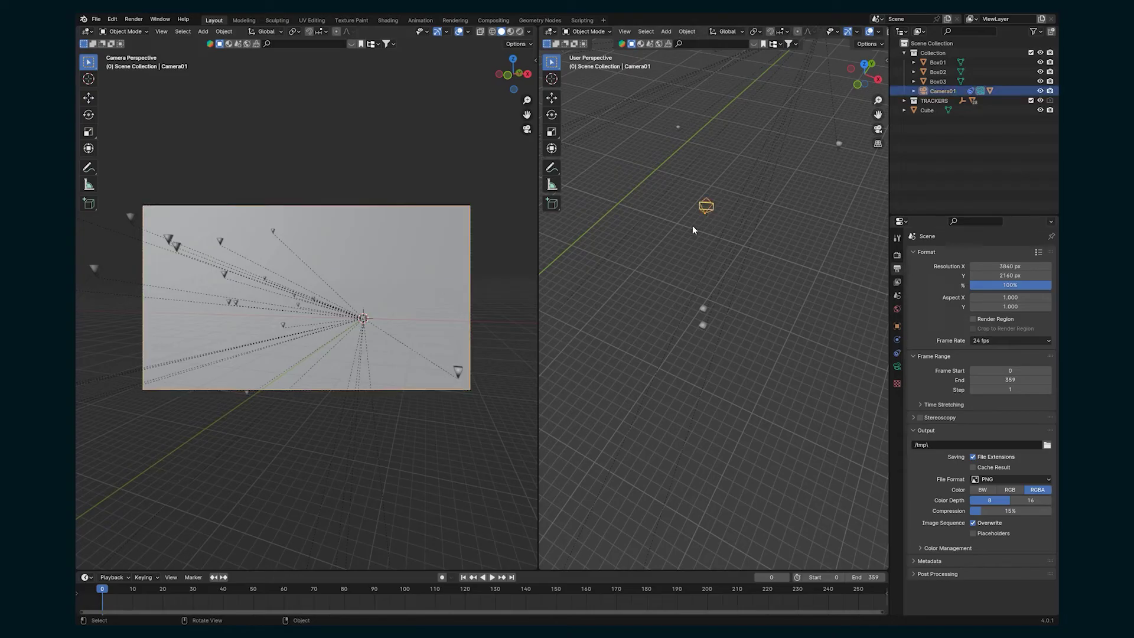
click(458, 255)
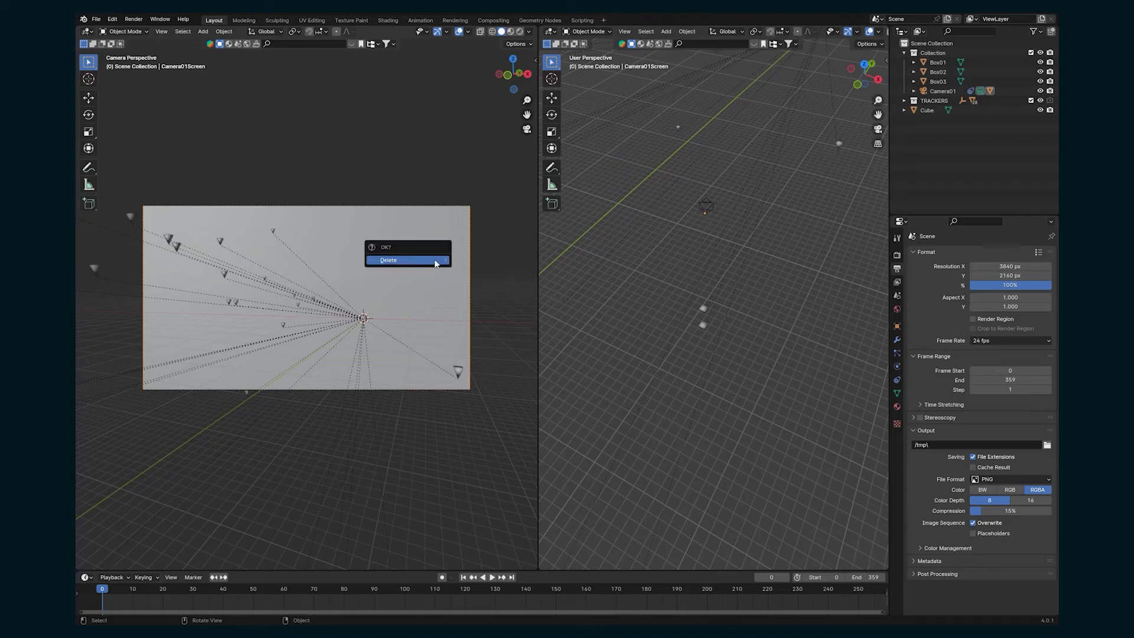
key(KP_Decimal)
key(KP_Decimal)
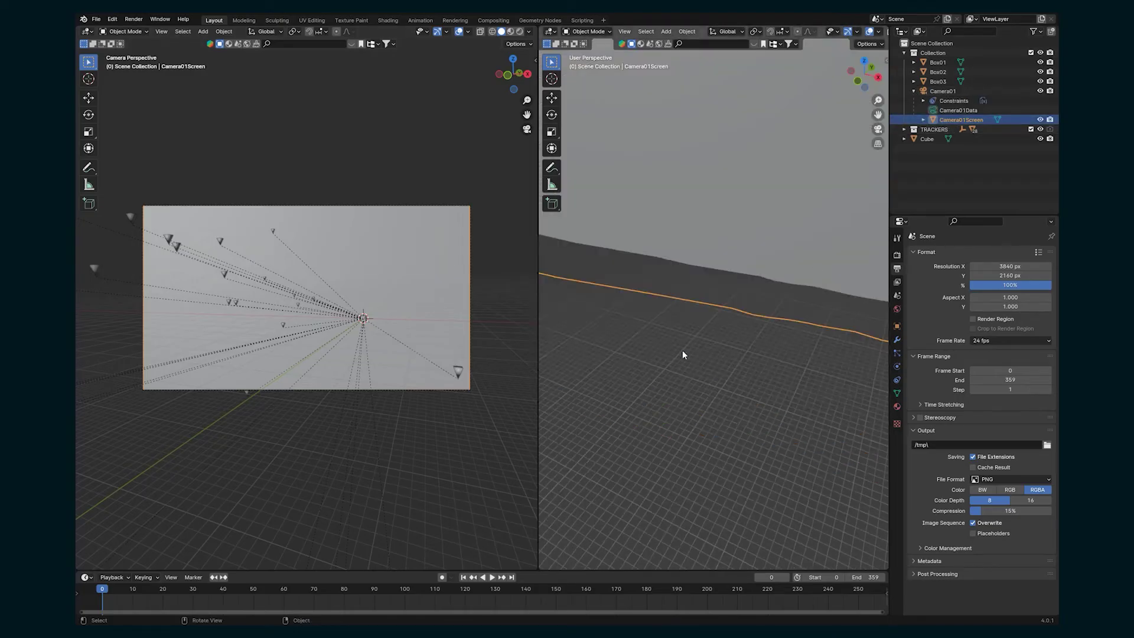
key(x)
click(699, 273)
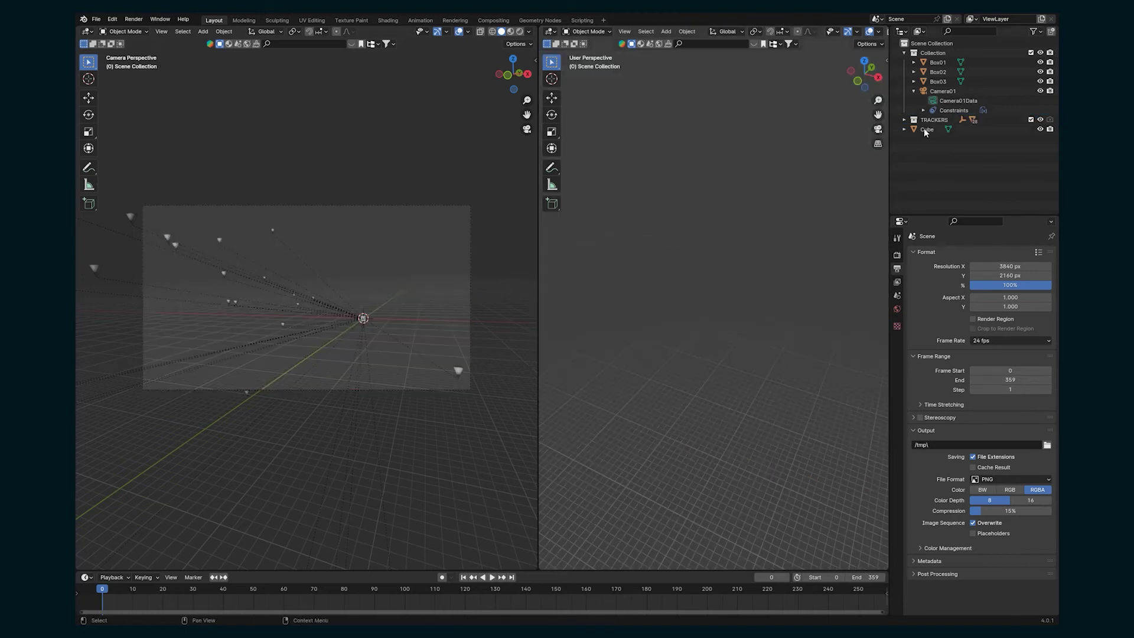
Step: Frame Camera01 in the right view and save the file as Kitchen-test-3.blend
click(942, 91)
key(KP_Decimal)
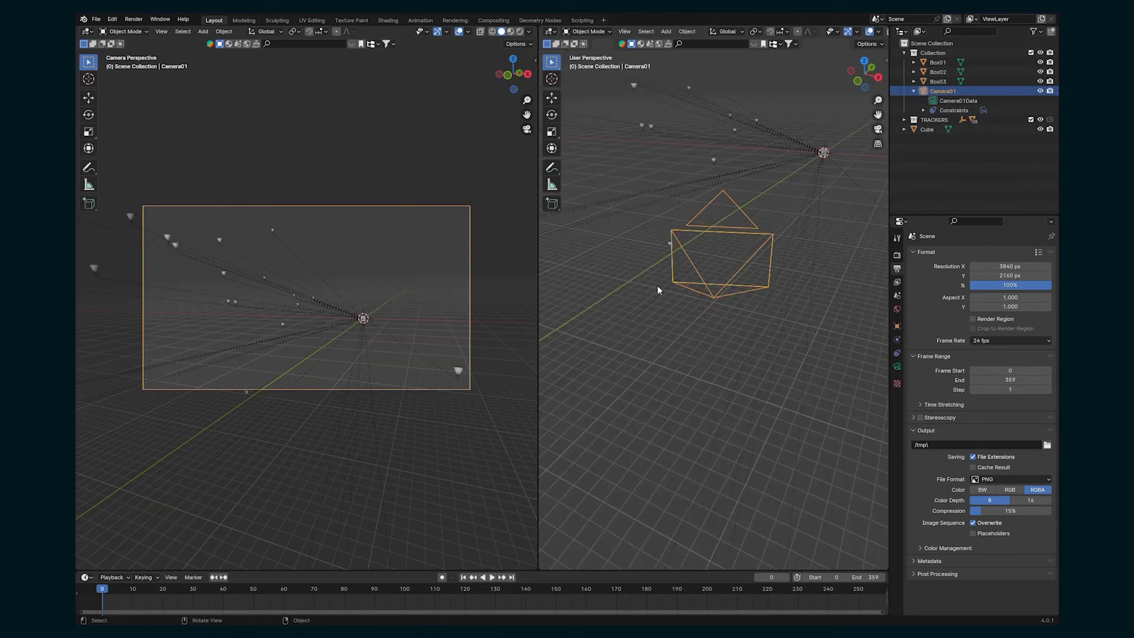
scroll(691, 330, down, 5)
middle_drag(696, 335, 679, 342)
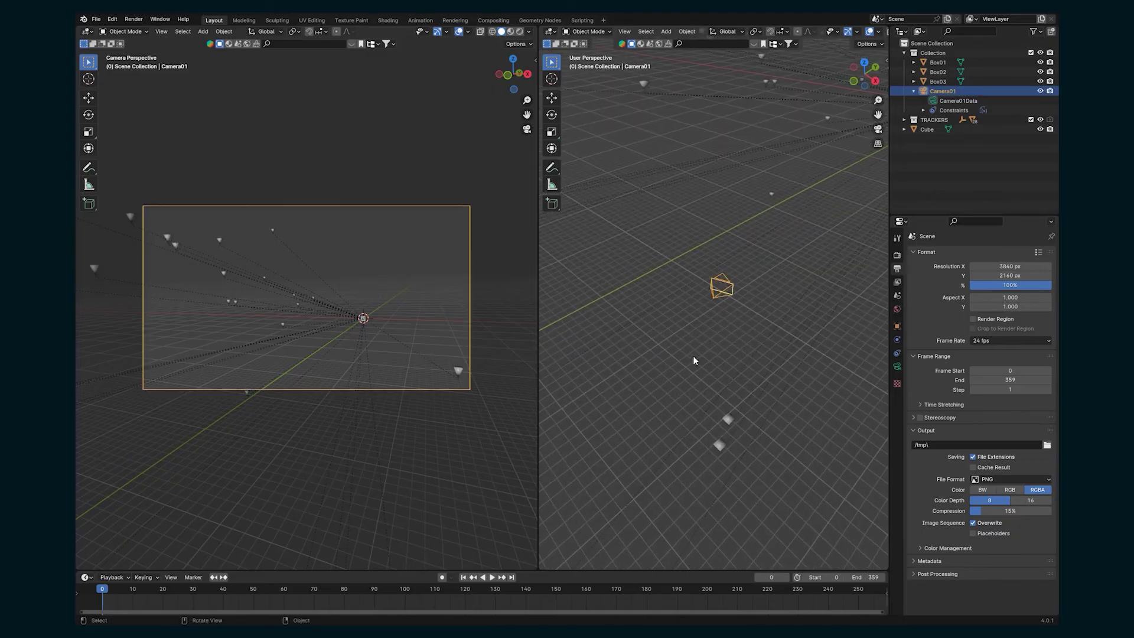
scroll(693, 355, down, 8)
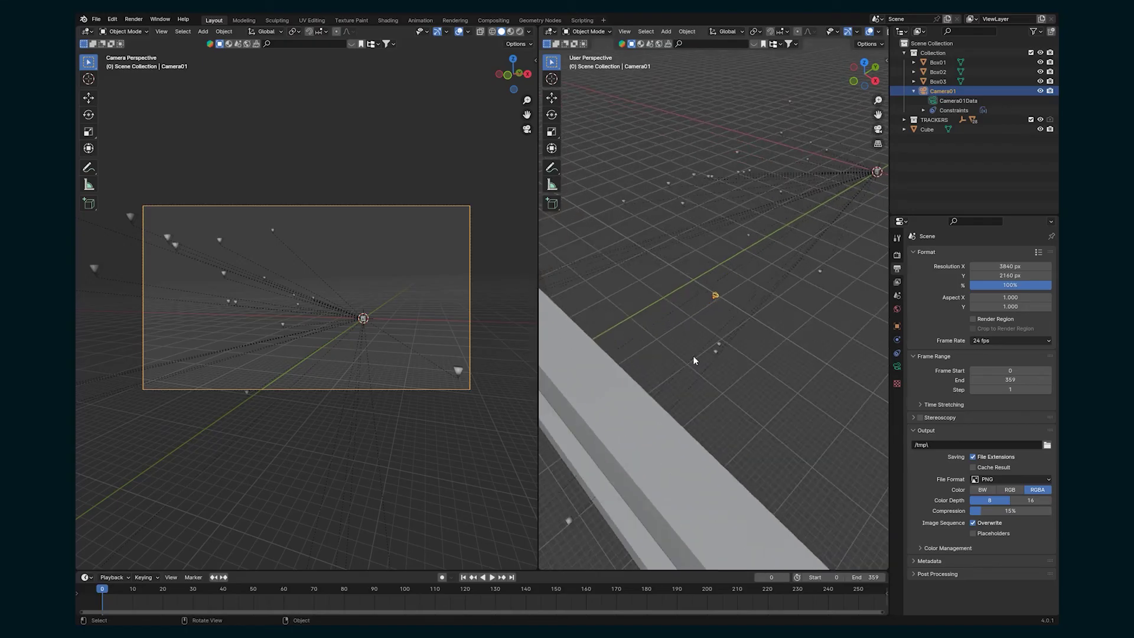
scroll(693, 356, up, 5)
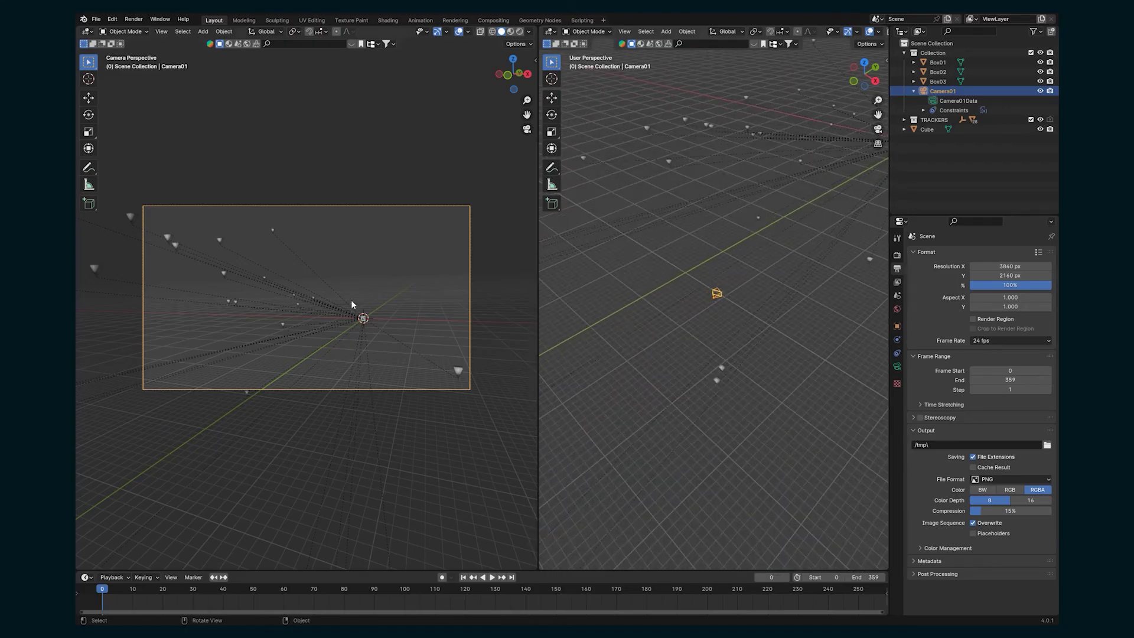
scroll(698, 319, up, 2)
key(ctrl+s)
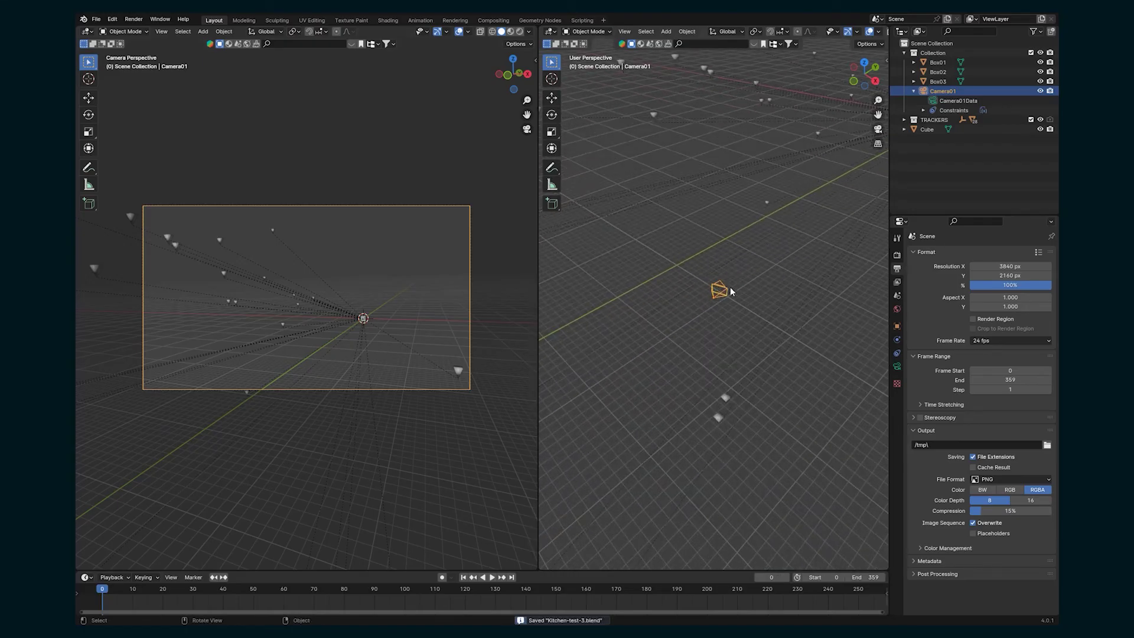
click(896, 367)
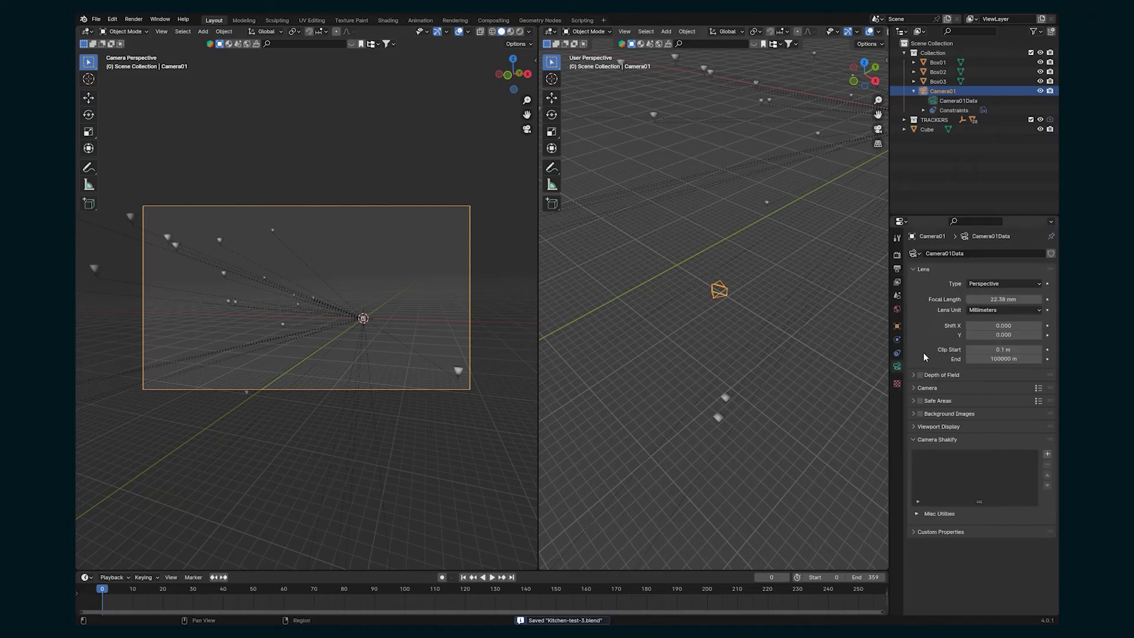
Step: Add all stabilized frames from the 04 RENDERS folder as Camera01's background image sequence and play it
click(914, 414)
click(919, 414)
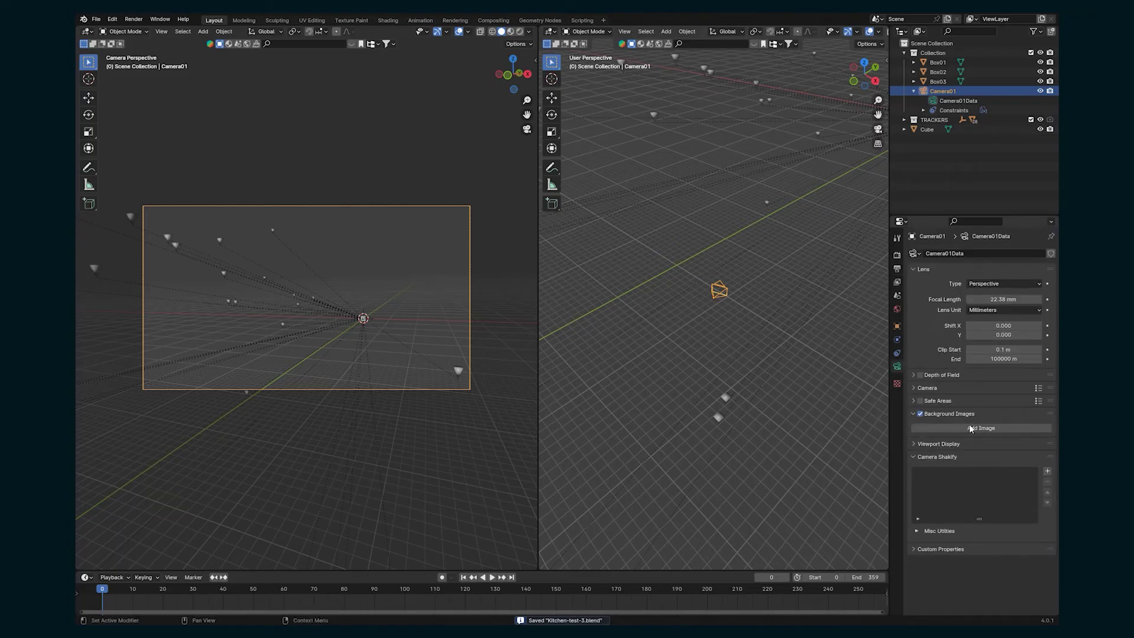
click(979, 428)
click(989, 472)
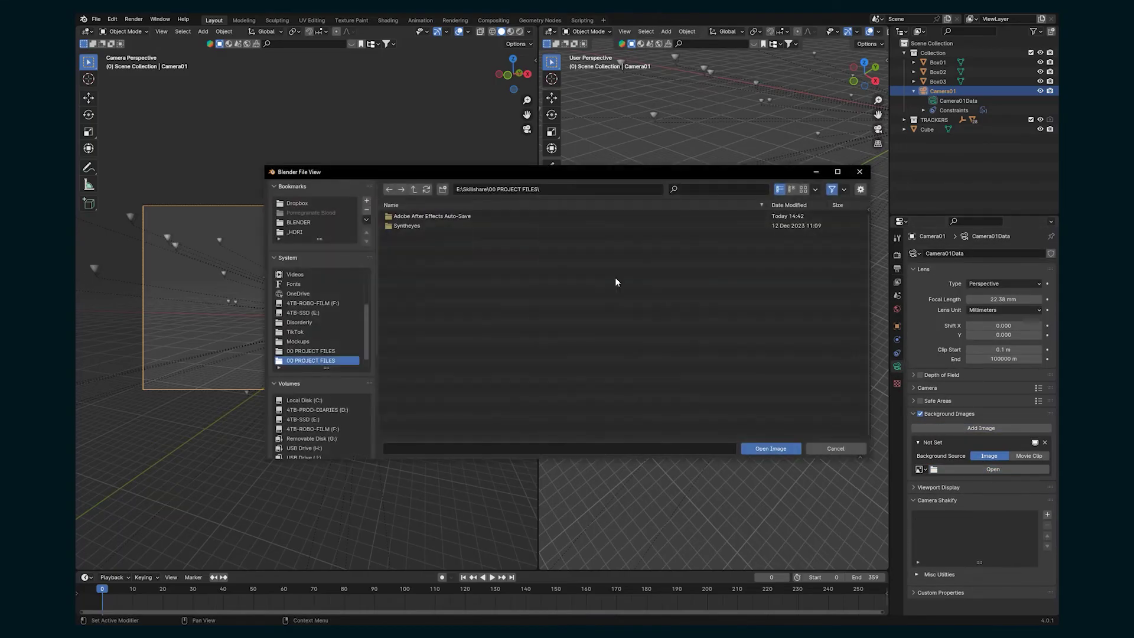
click(413, 189)
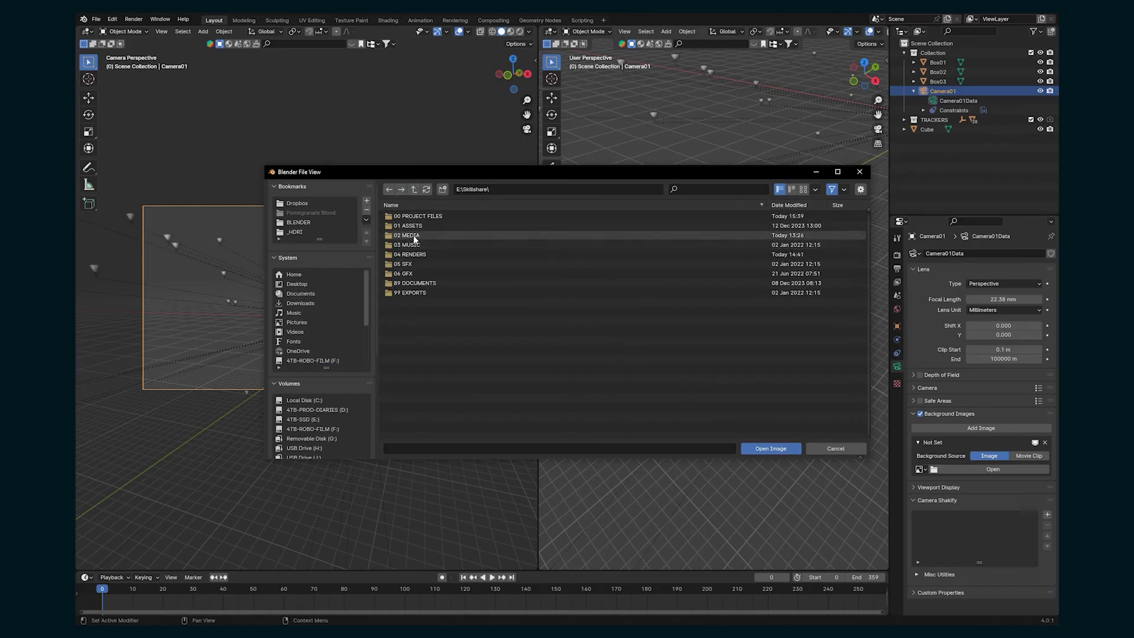
double_click(416, 254)
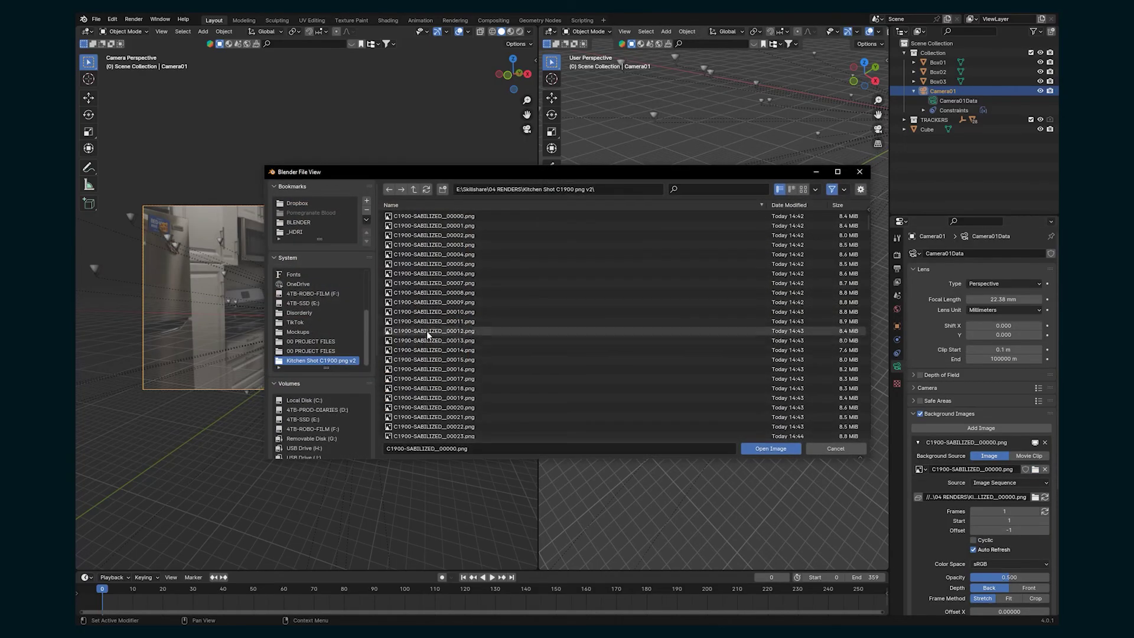
key(a)
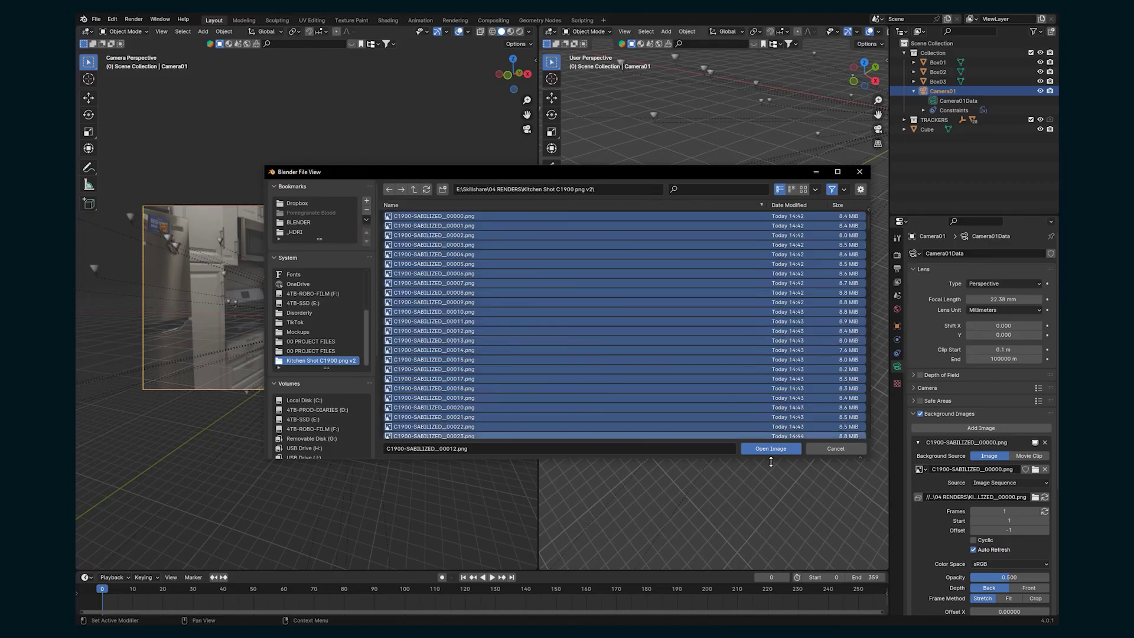
click(768, 446)
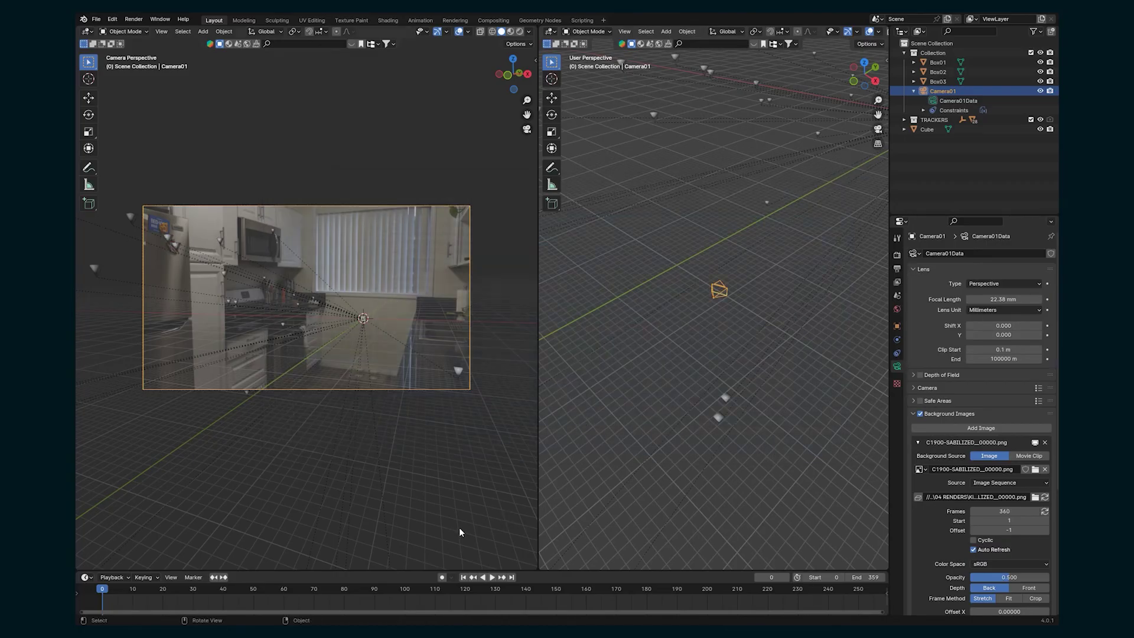
key(space)
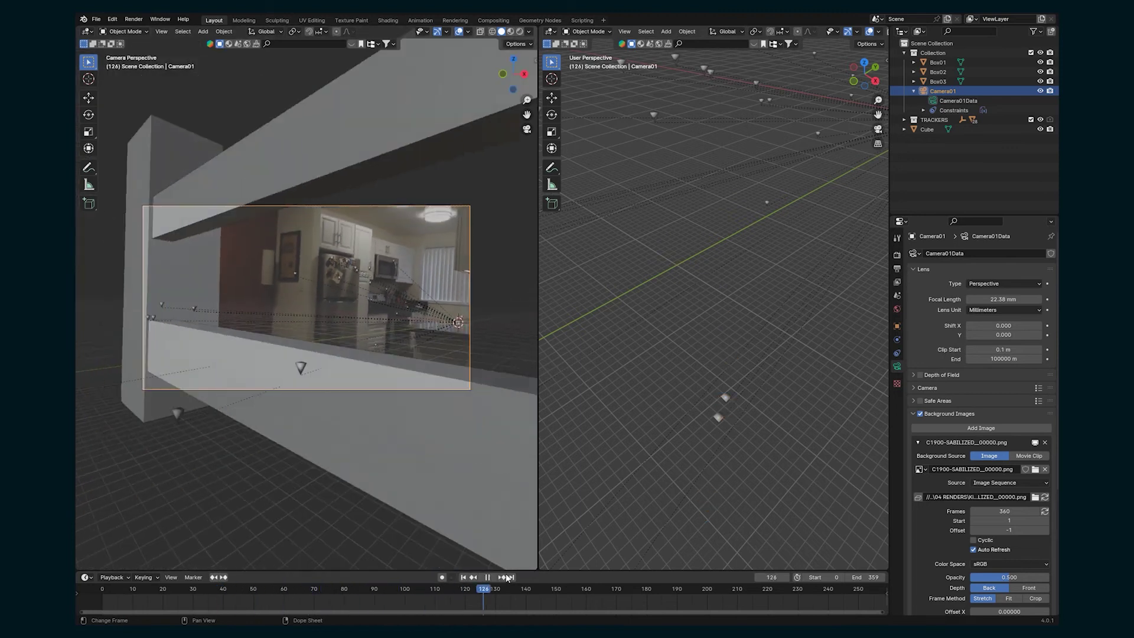
Step: Scrub the shot to compare track and footage, setting the Transform Cache Frame Offset to 1
click(485, 577)
click(465, 589)
middle_drag(826, 394, 763, 369)
scroll(763, 364, down, 3)
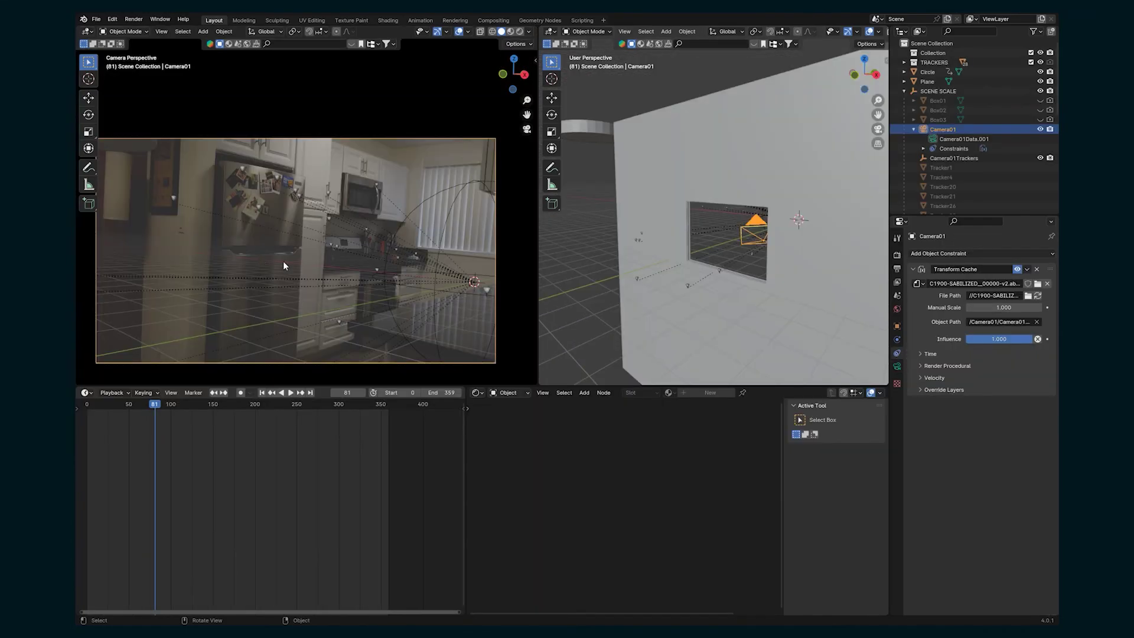
click(118, 405)
key(space)
key(space)
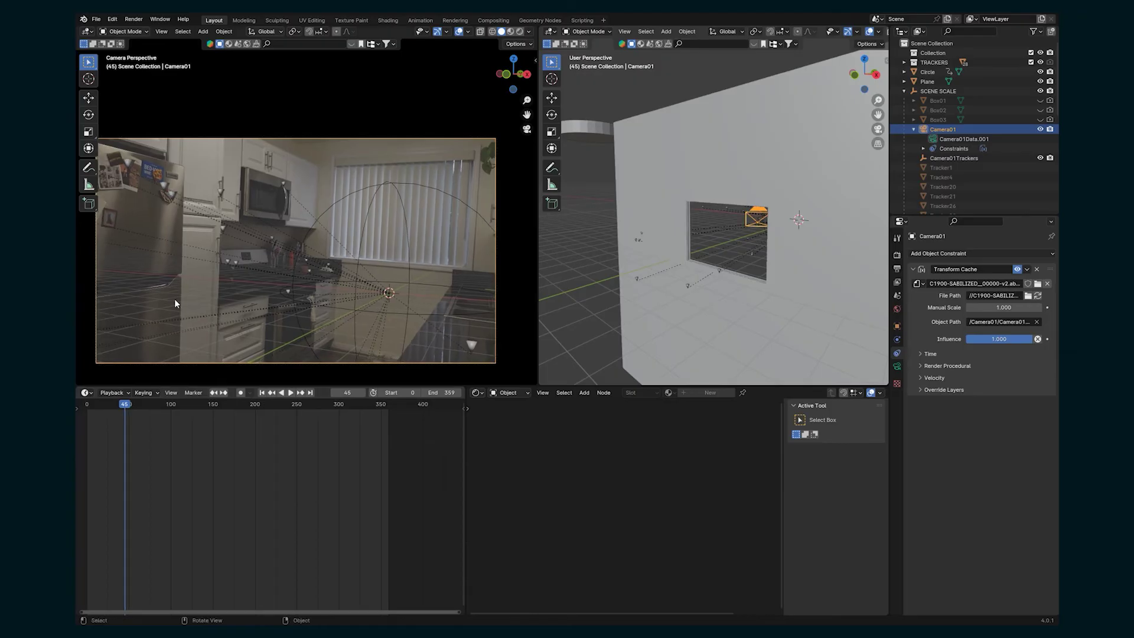
click(178, 405)
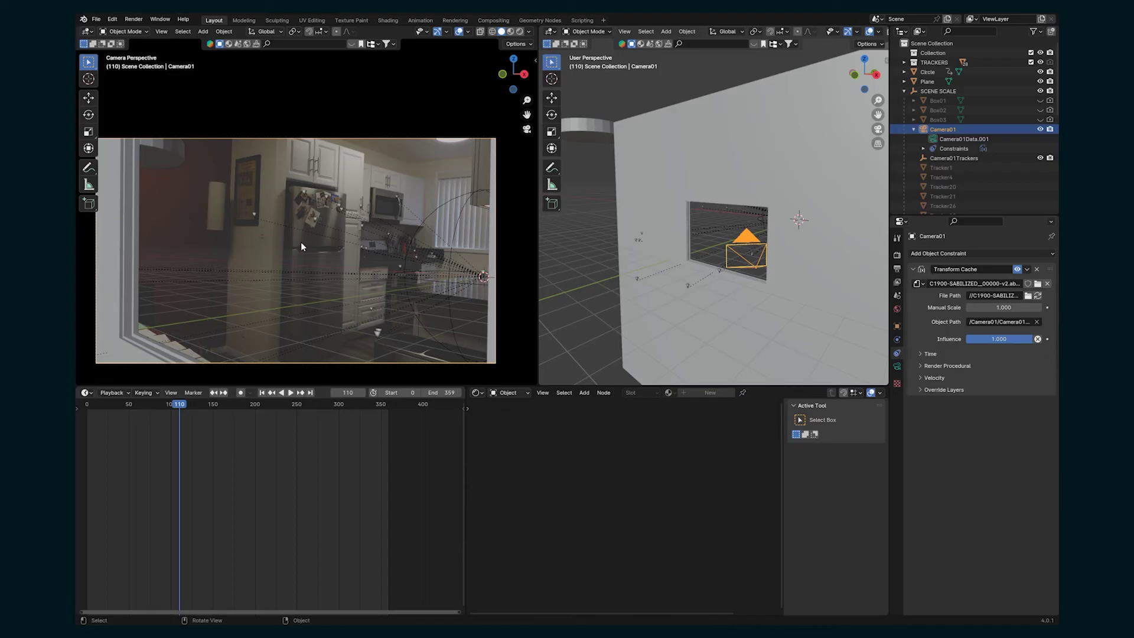
click(87, 407)
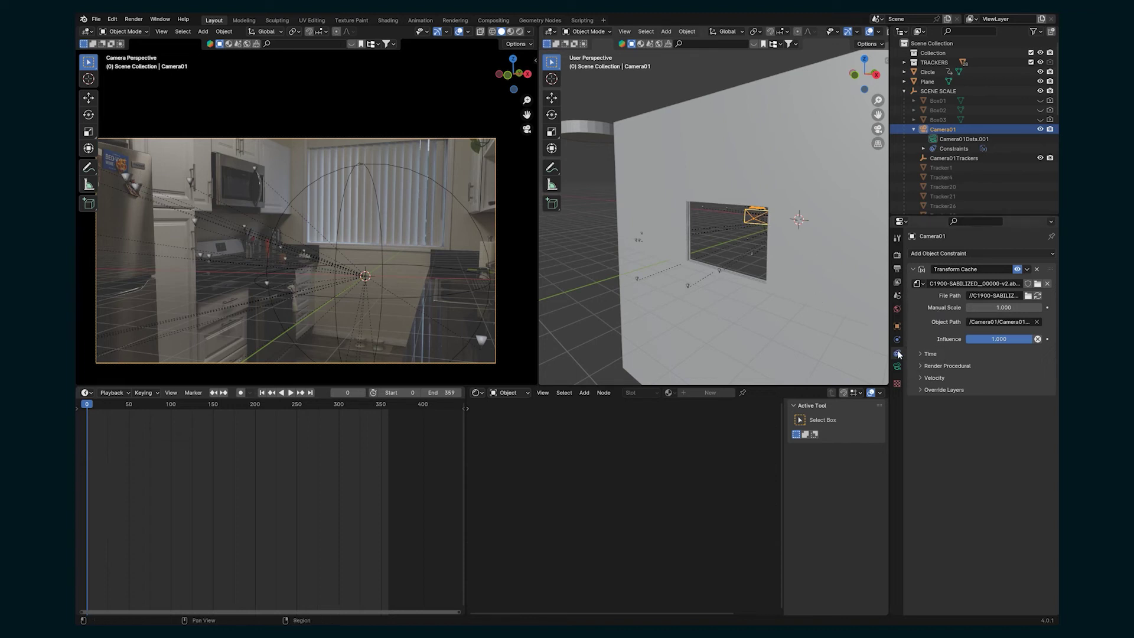
click(926, 355)
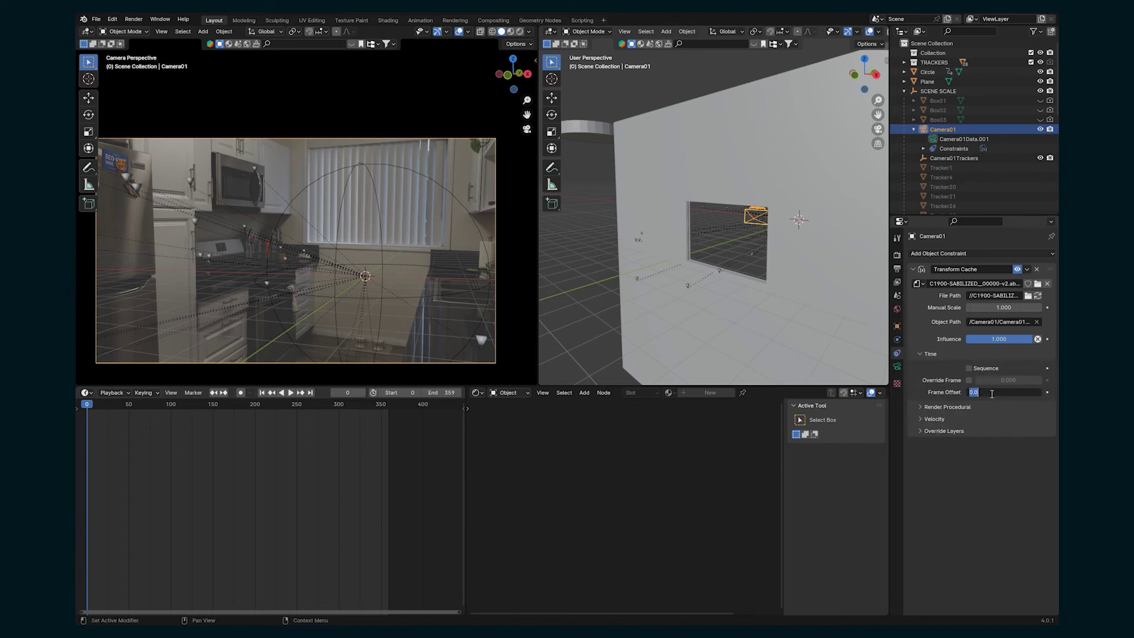
click(132, 407)
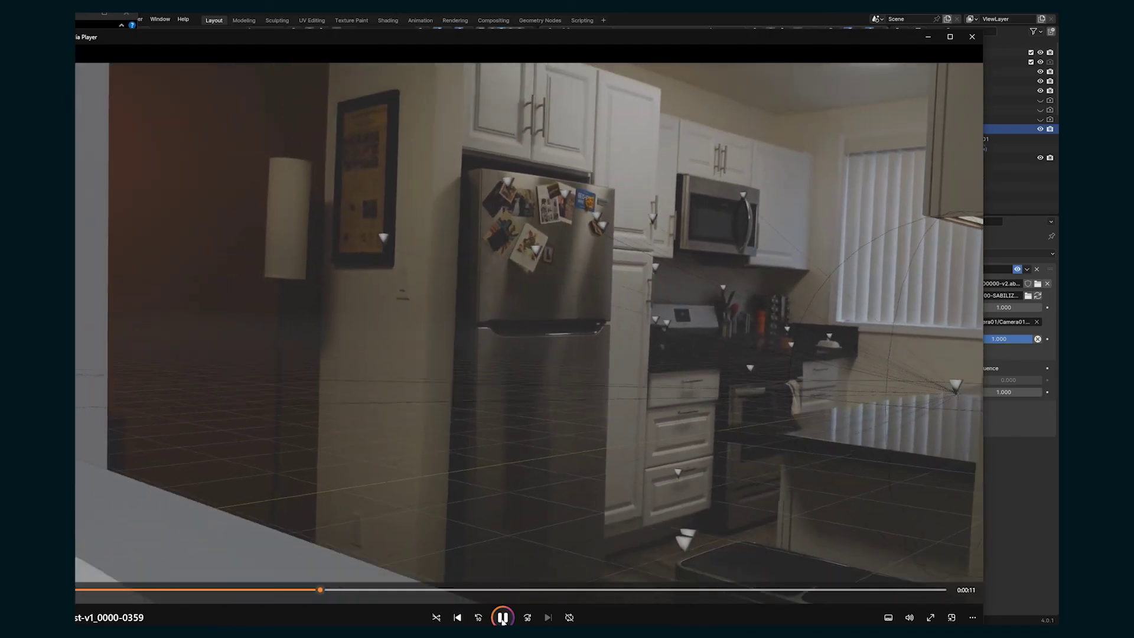
Step: Pause the first kitchen render, switch to the v4 render, then close Windows Media Player
click(492, 611)
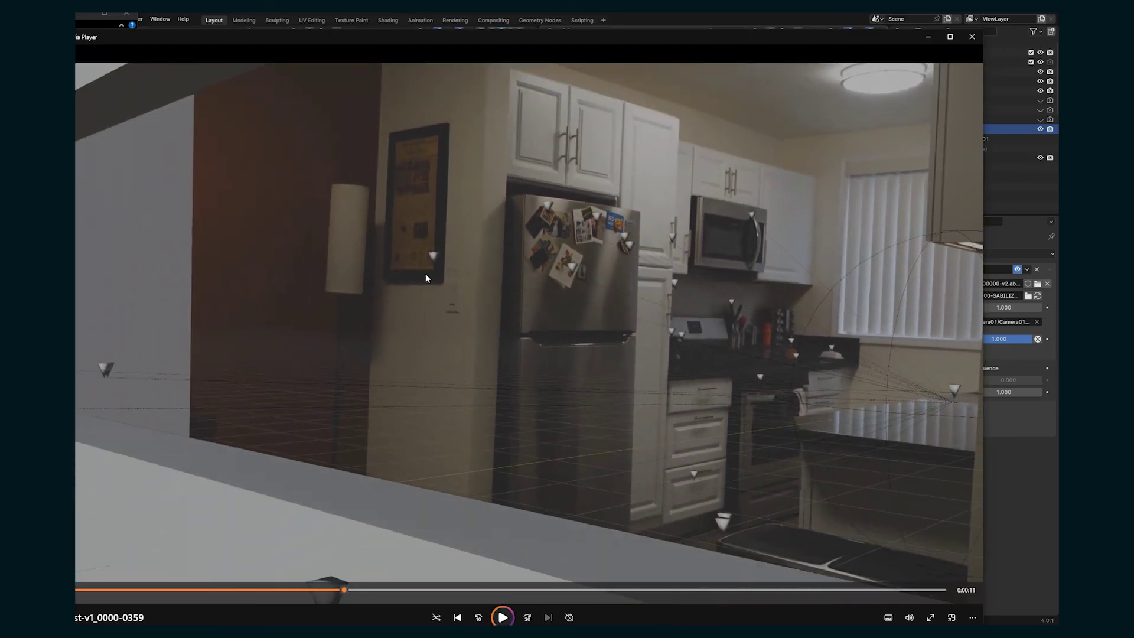
key(ctrl+b)
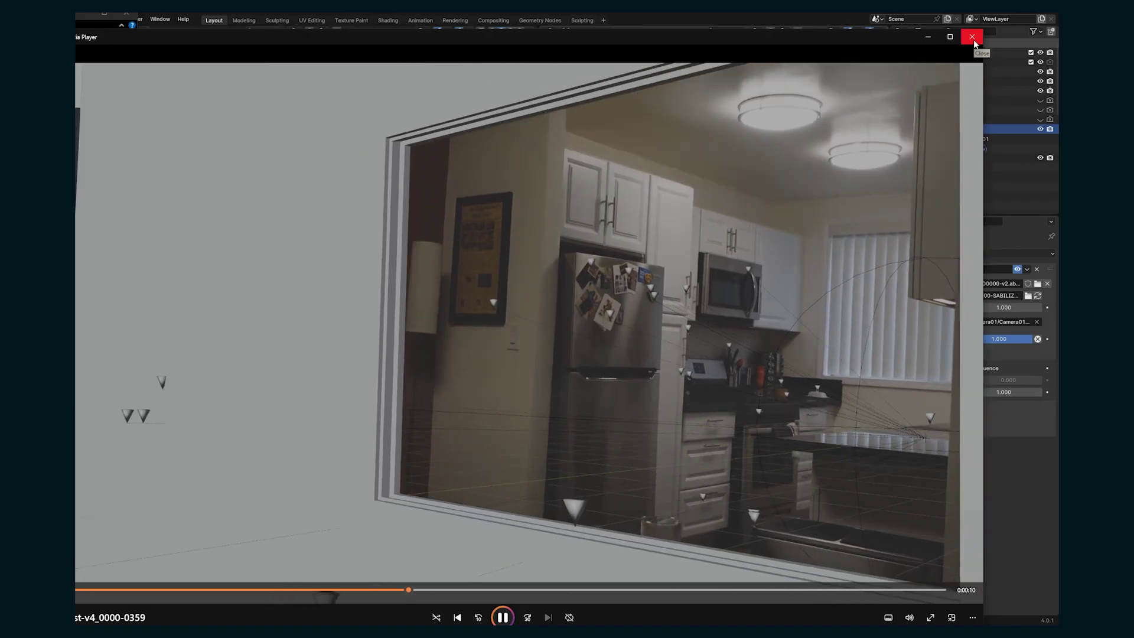
click(972, 37)
click(898, 271)
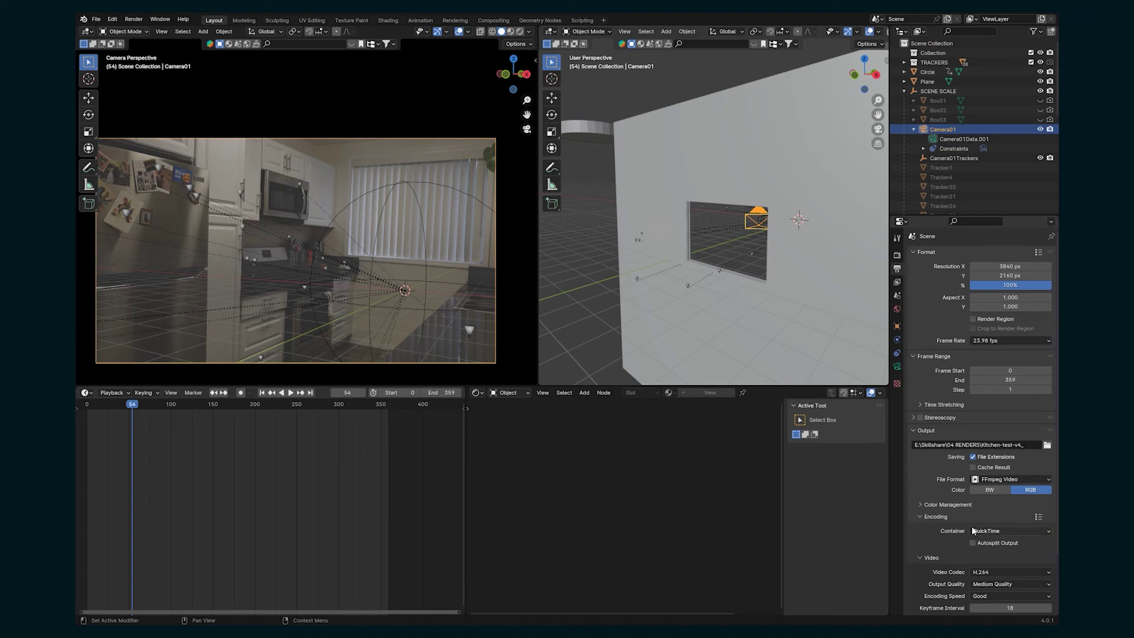
Step: Deselect Camera01 so its outline stays hidden in the viewport render animation
click(162, 32)
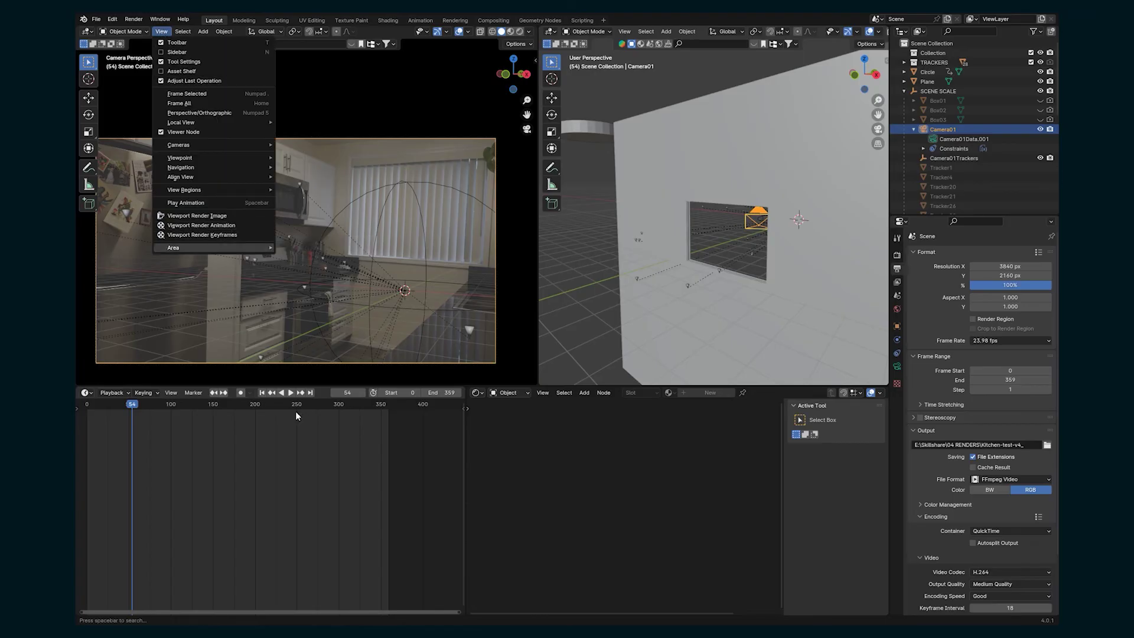
click(390, 118)
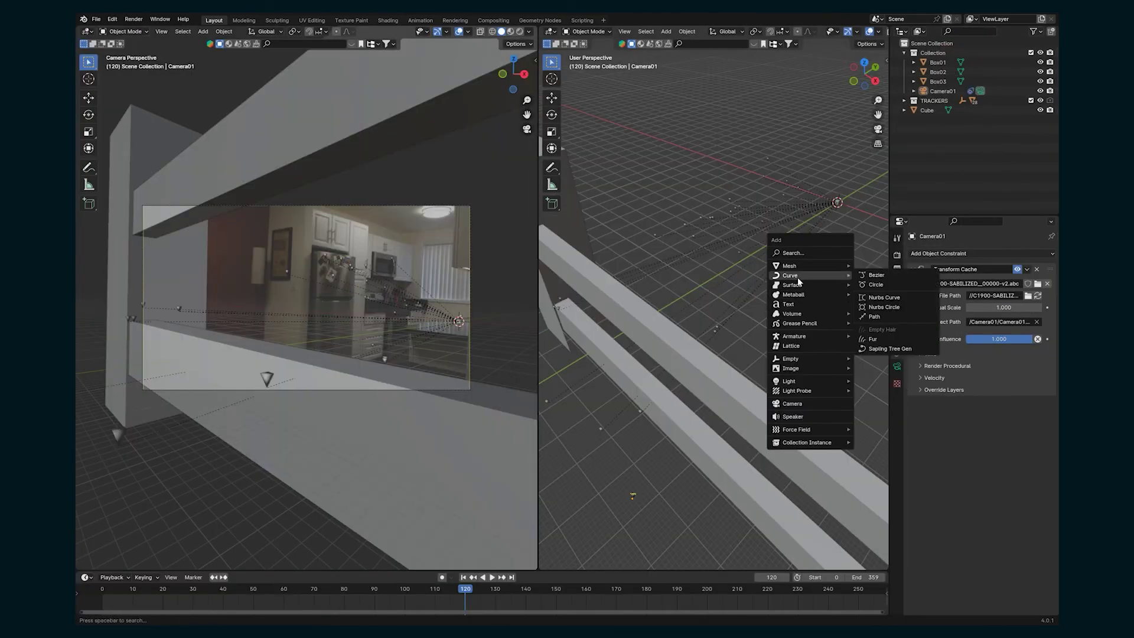
Step: Add a sphere empty and scale it up large
mouse_move(805, 358)
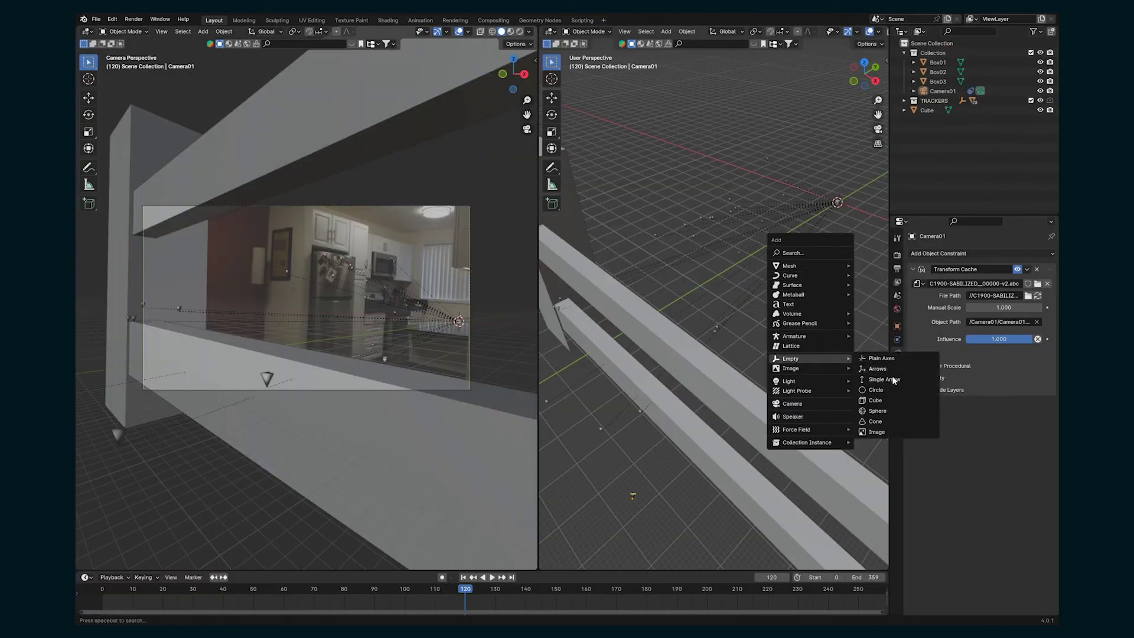
click(874, 411)
key(s)
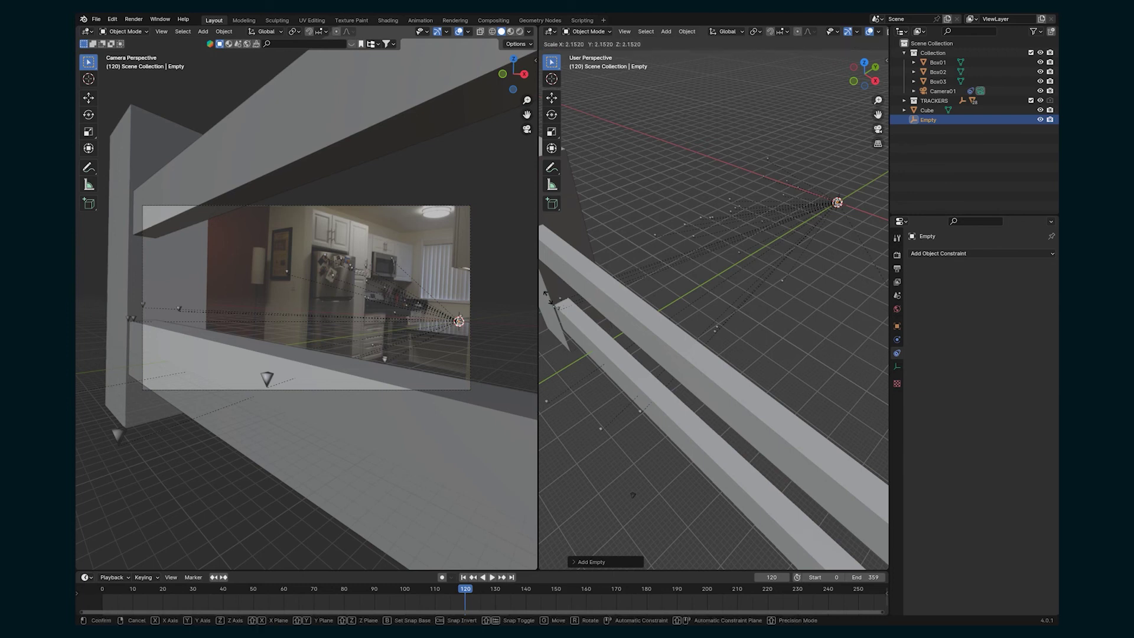
click(863, 322)
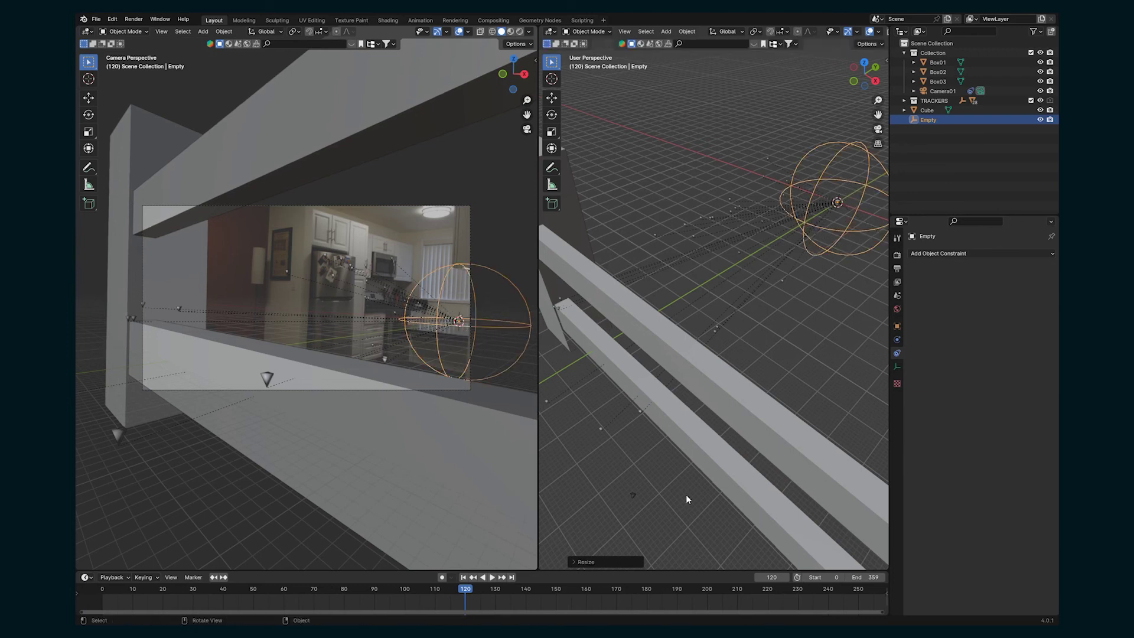
Step: Select Box01–Box03 and all other objects, making the empty the active object
click(659, 378)
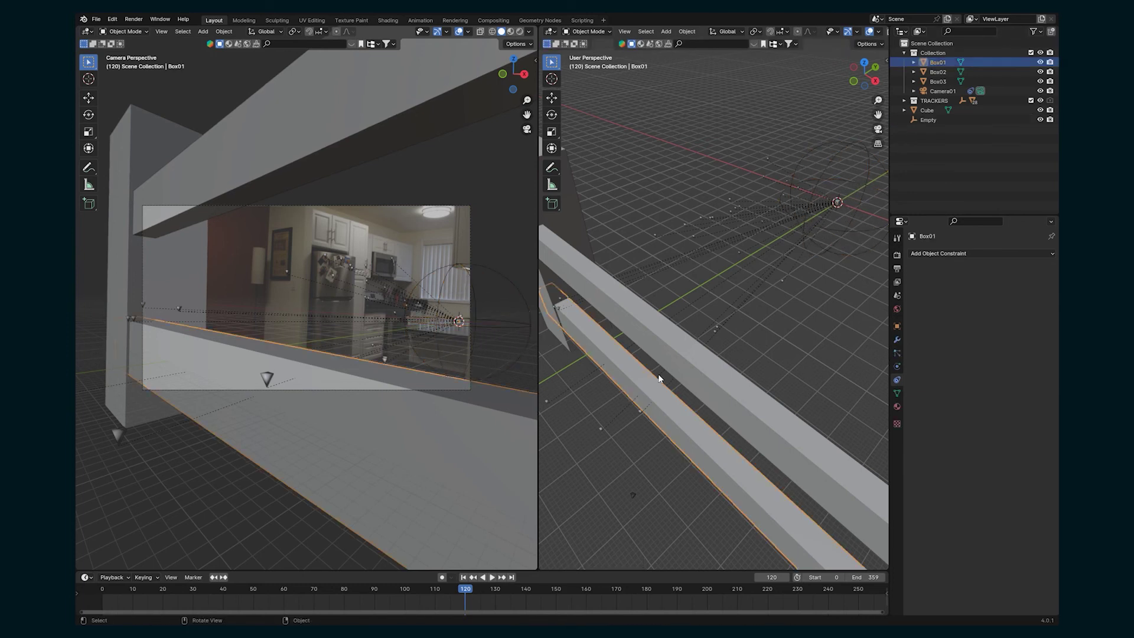
click(591, 208)
click(583, 218)
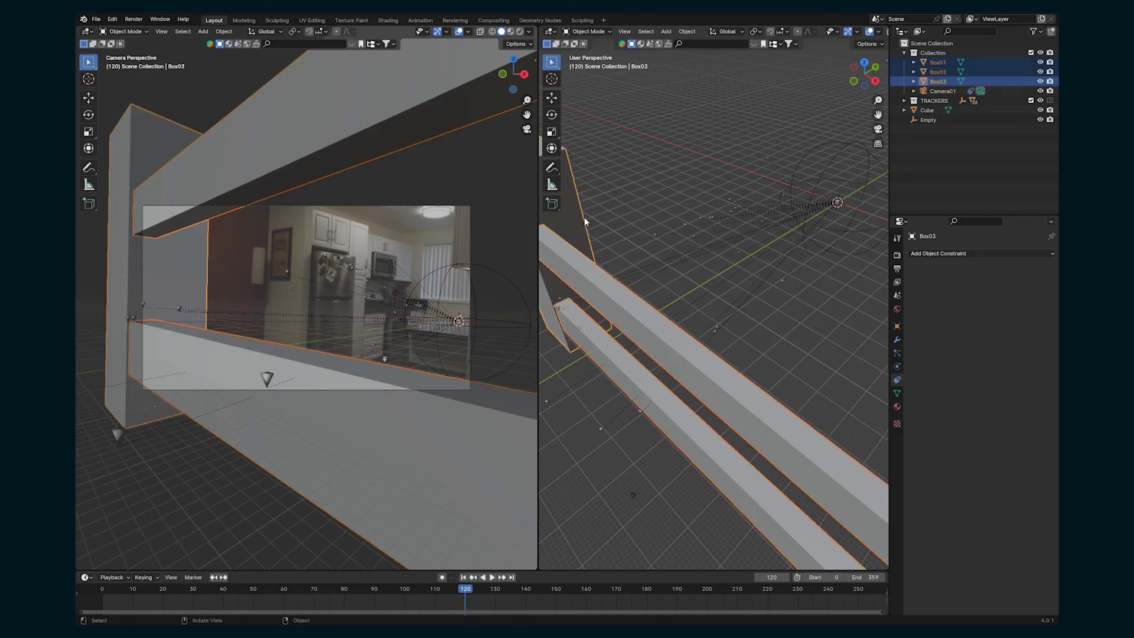
click(717, 266)
key(a)
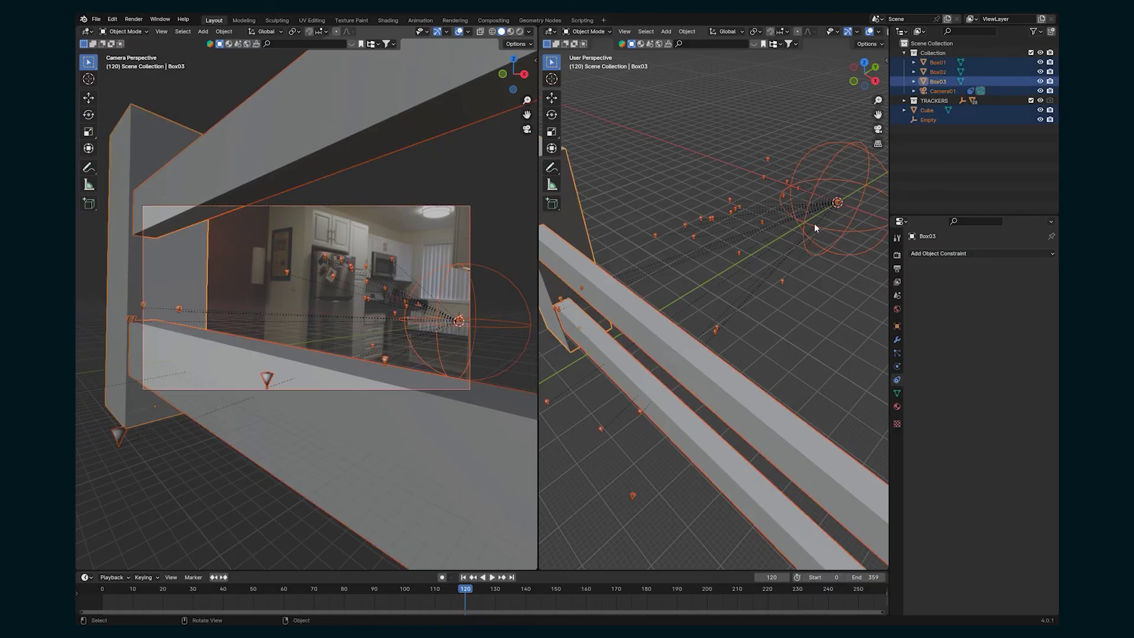
shift+click(850, 233)
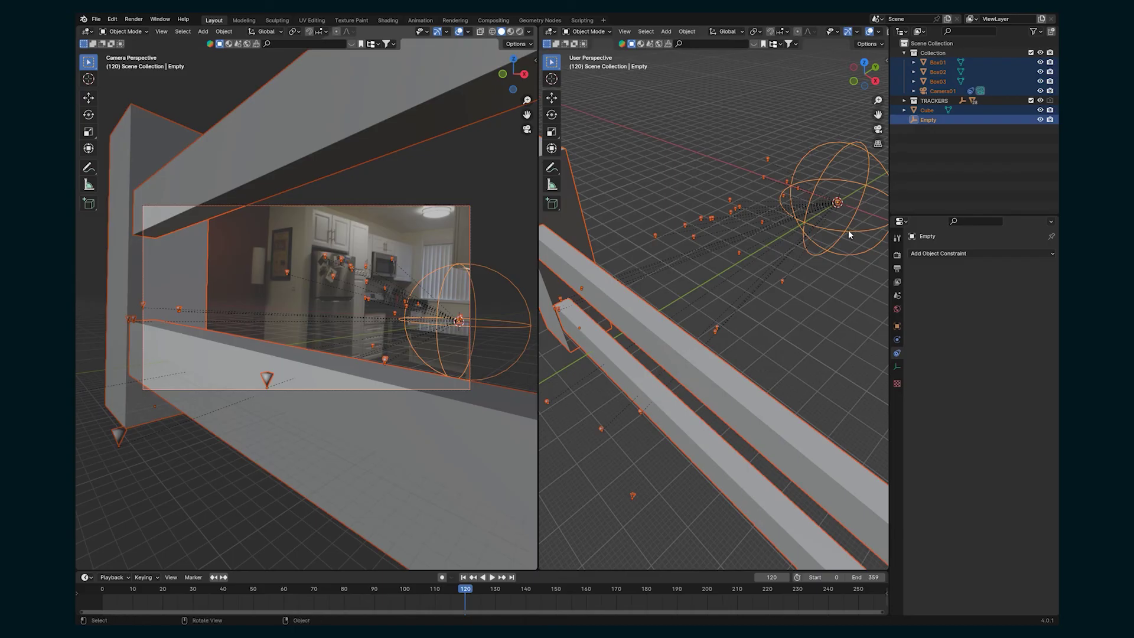
Step: Parent all selected objects to the empty (Object), then select only the empty to scale it
key(ctrl+p)
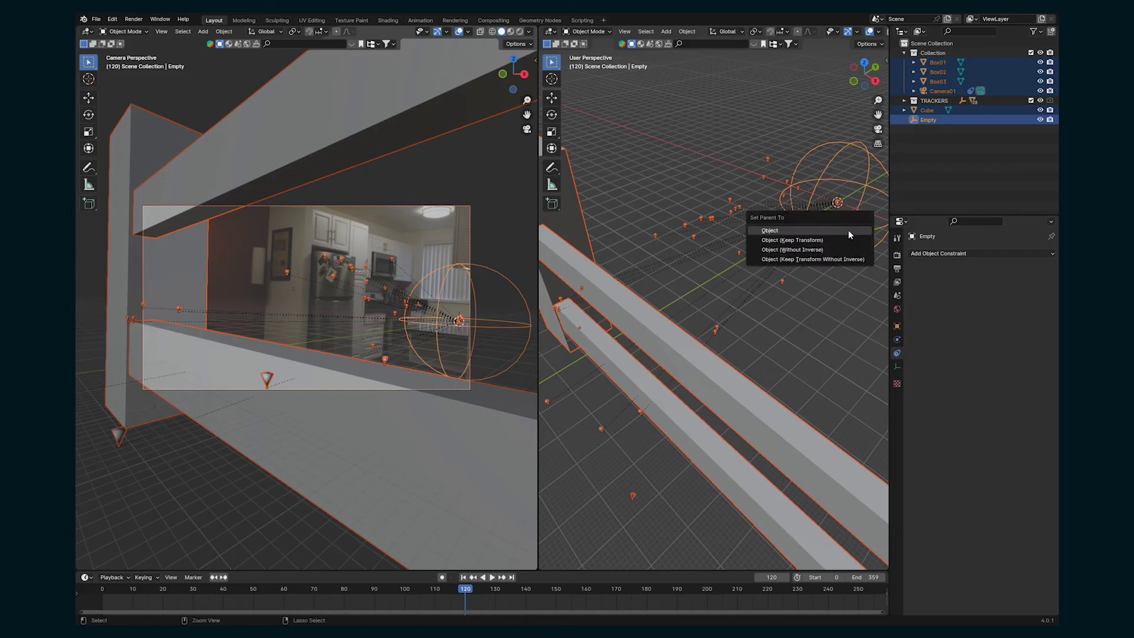
click(821, 231)
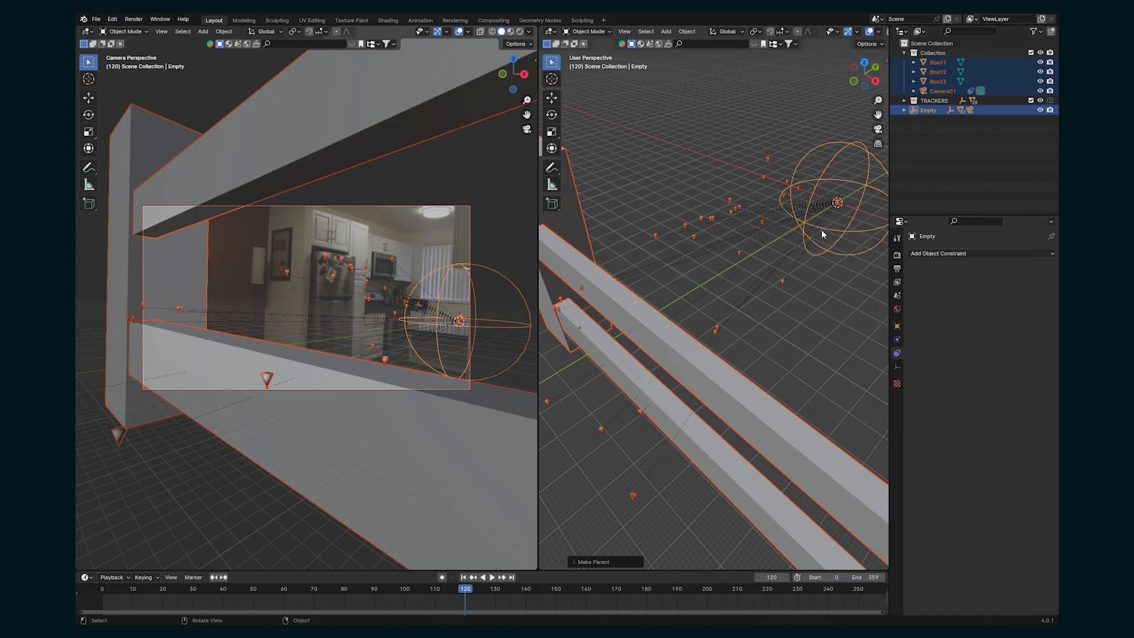
click(870, 260)
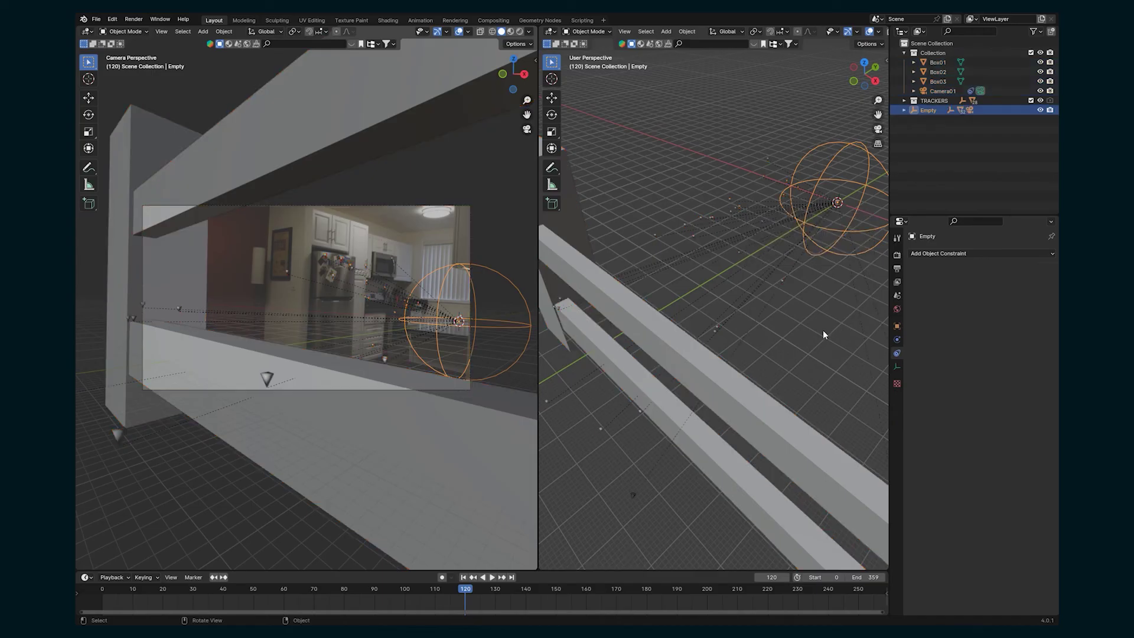
key(s)
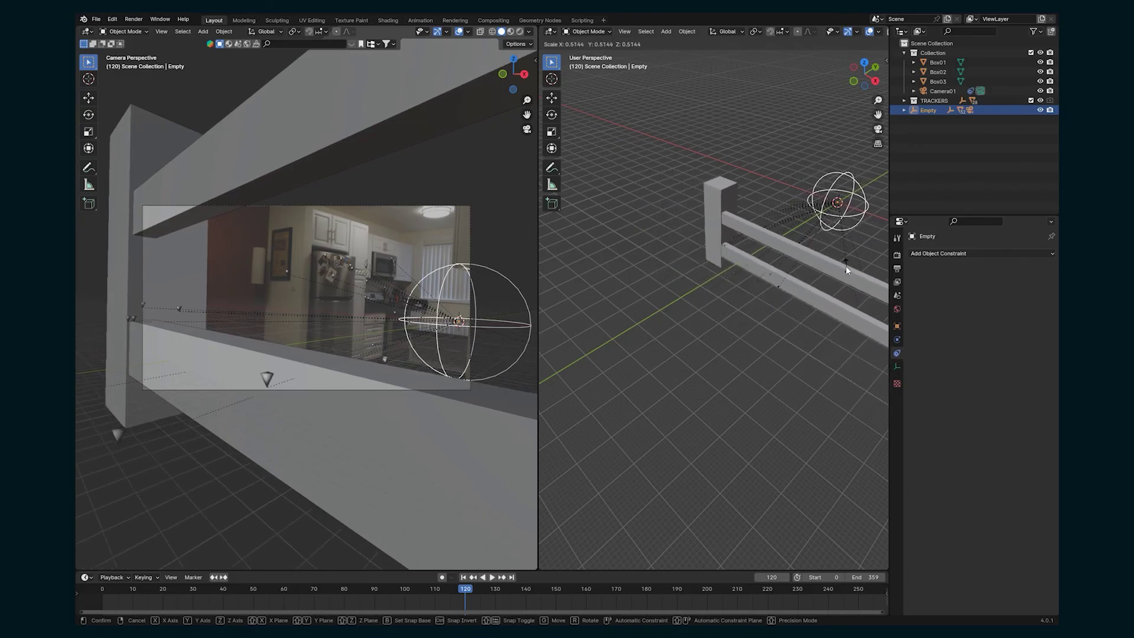
Step: Scale the parent empty down in two passes, reframing the view on the shrunken scene
click(845, 266)
key(KP_Decimal)
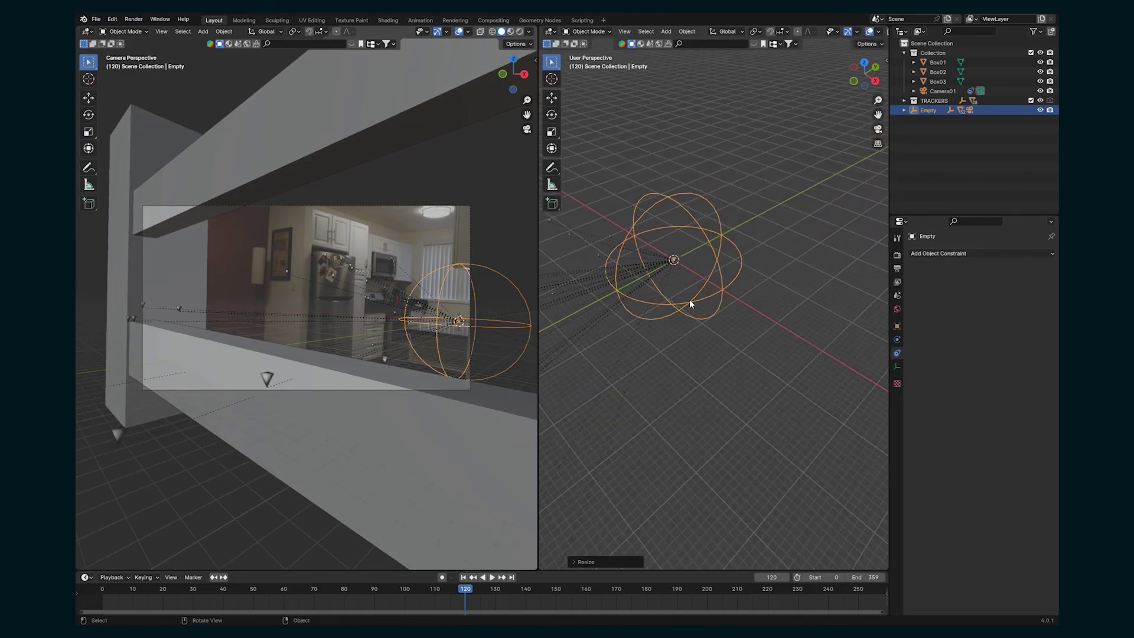
key(s)
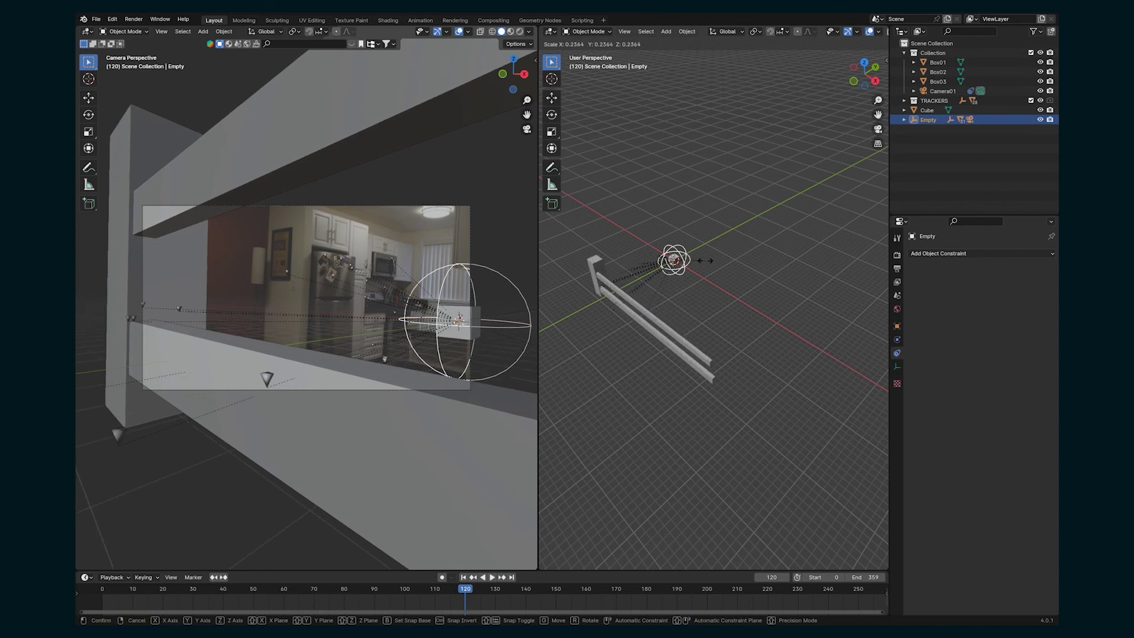
click(667, 322)
middle_drag(666, 325, 710, 324)
key(KP_Decimal)
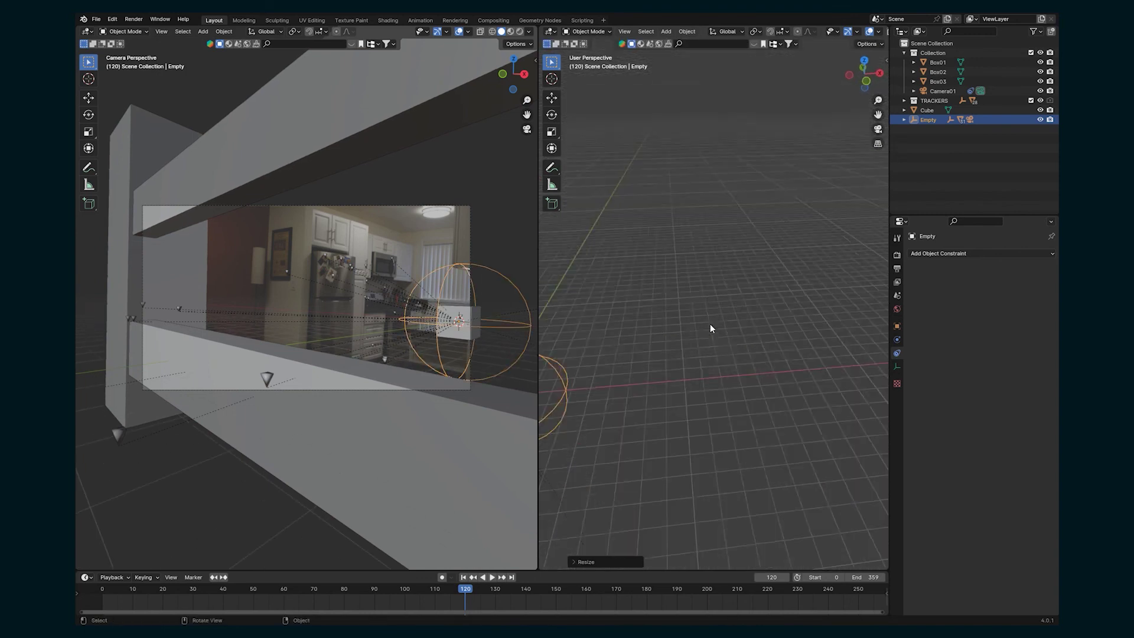
scroll(764, 352, down, 4)
middle_drag(764, 352, 762, 307)
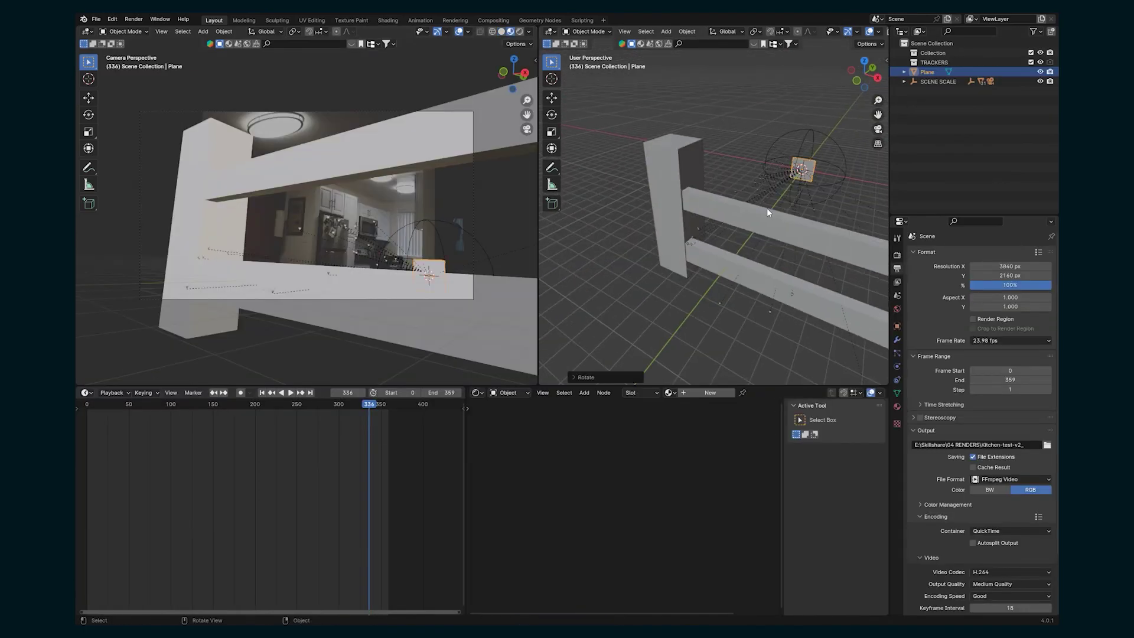
Step: Move the wall plane's geometry along the Y axis
key(g)
key(y)
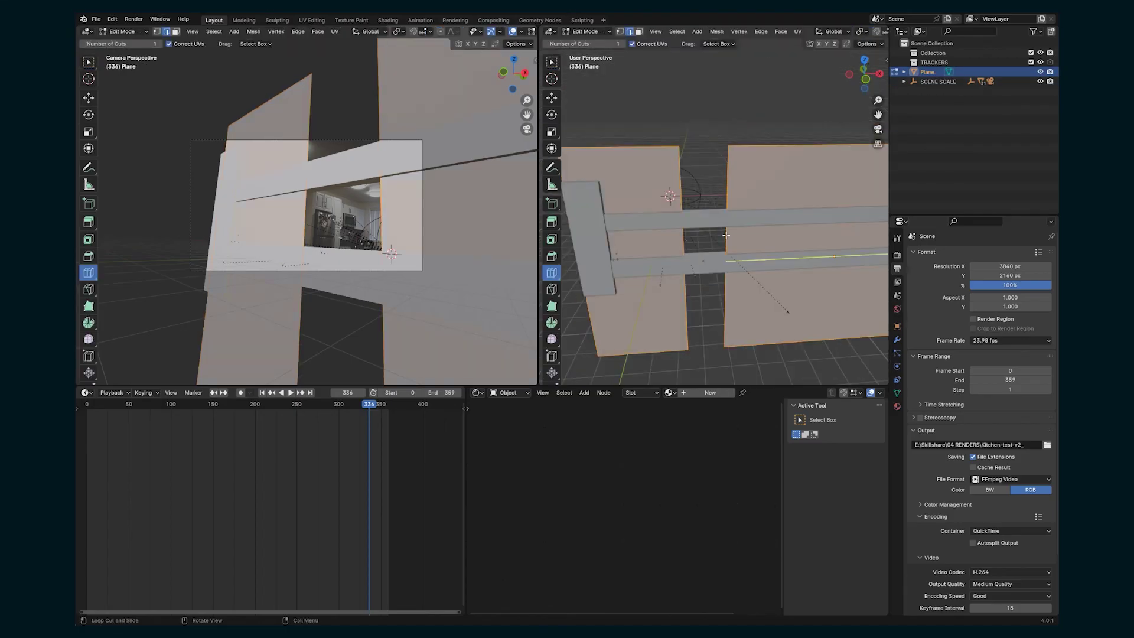